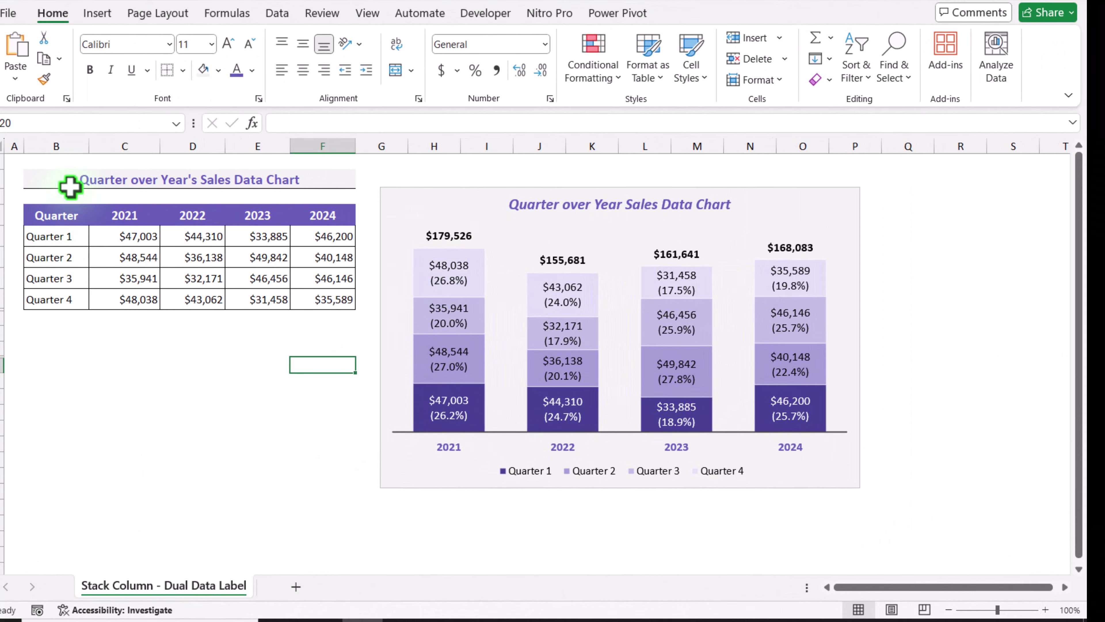
- Copy the sales title and quarterly table into a new worksheet, starting at cell B3
{"action": "left_click_drag", "start_coordinate": [102, 190], "coordinate": [91, 297]}
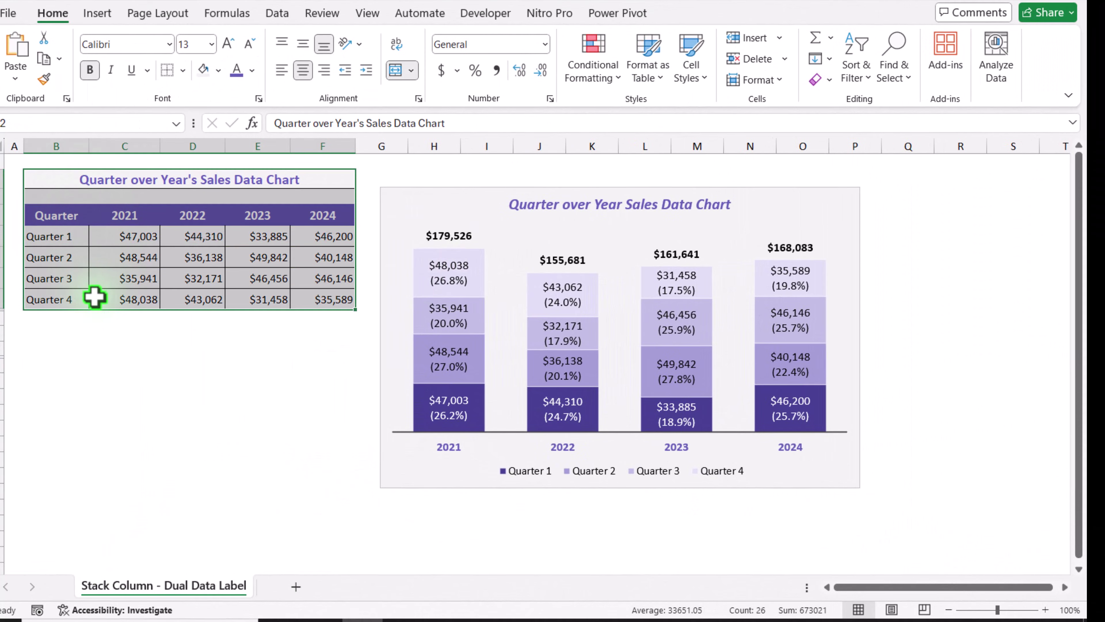
{"action": "key", "text": "ctrl+c"}
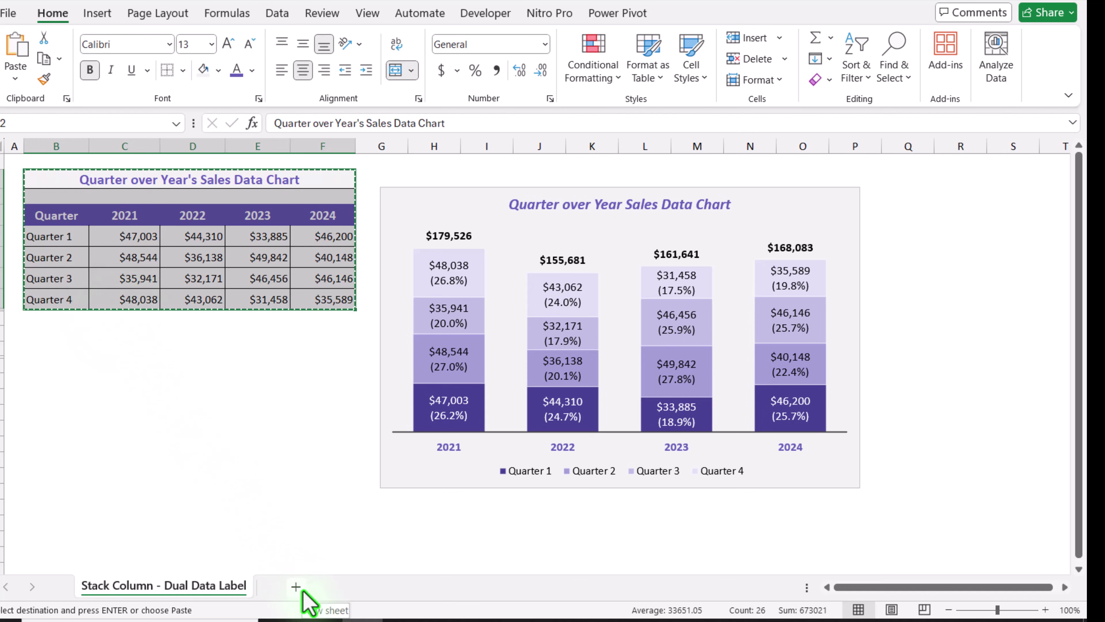
{"action": "left_click", "coordinate": [296, 587]}
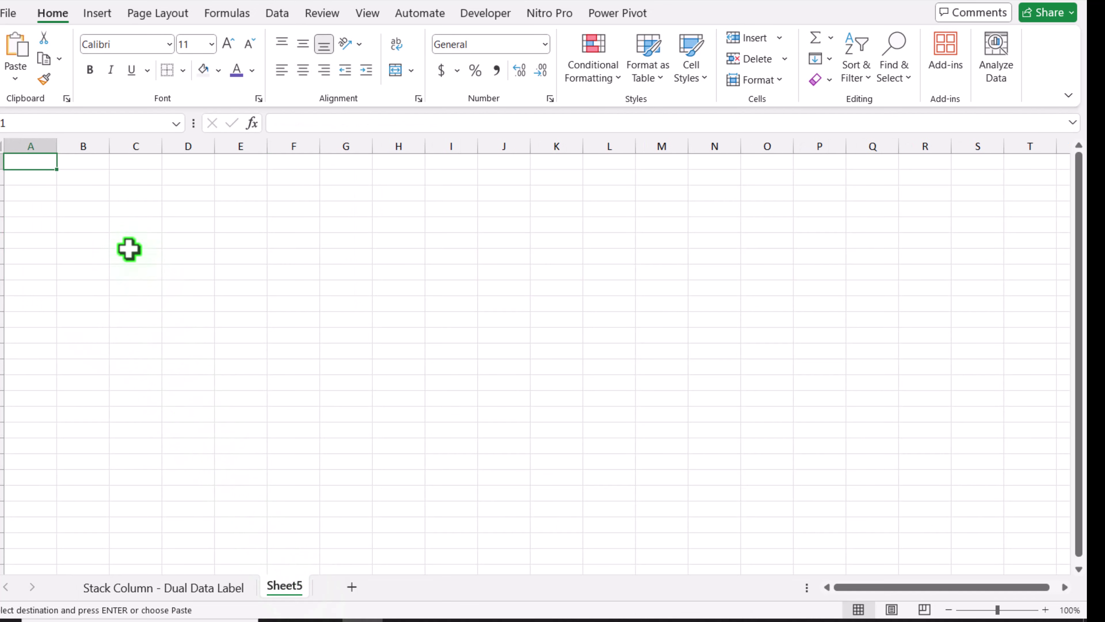
{"action": "left_click", "coordinate": [76, 194]}
{"action": "key", "text": "ctrl+v"}
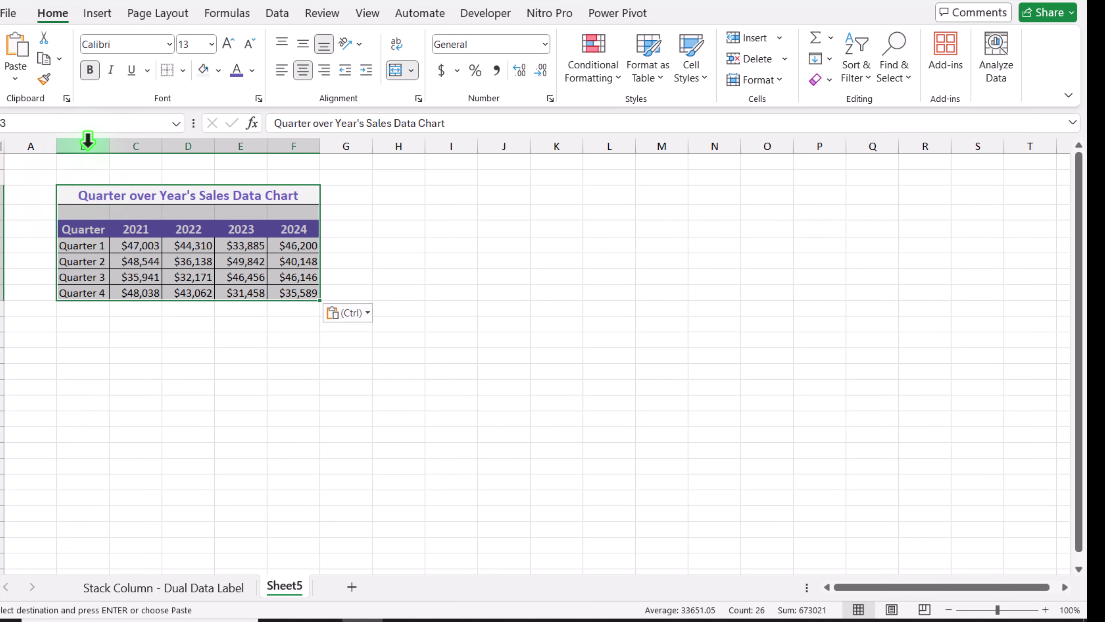
- Widen columns B to F equally and increase the height of all rows on the new sheet
{"action": "left_click_drag", "start_coordinate": [88, 141], "coordinate": [348, 148]}
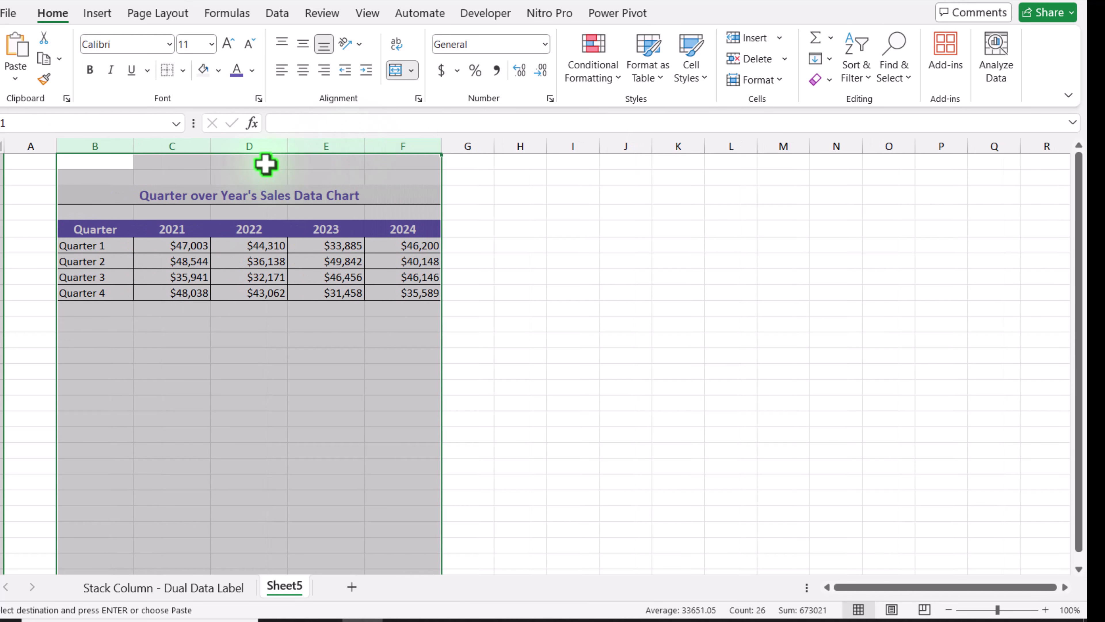
{"action": "left_click", "coordinate": [1, 146]}
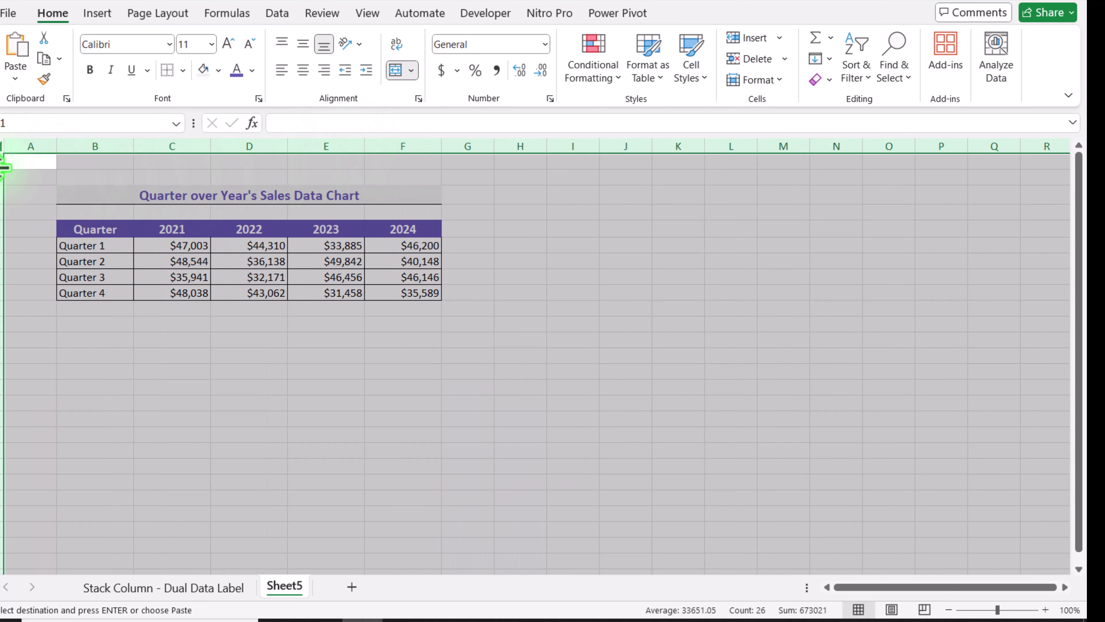
{"action": "left_click_drag", "start_coordinate": [4, 168], "coordinate": [4, 177]}
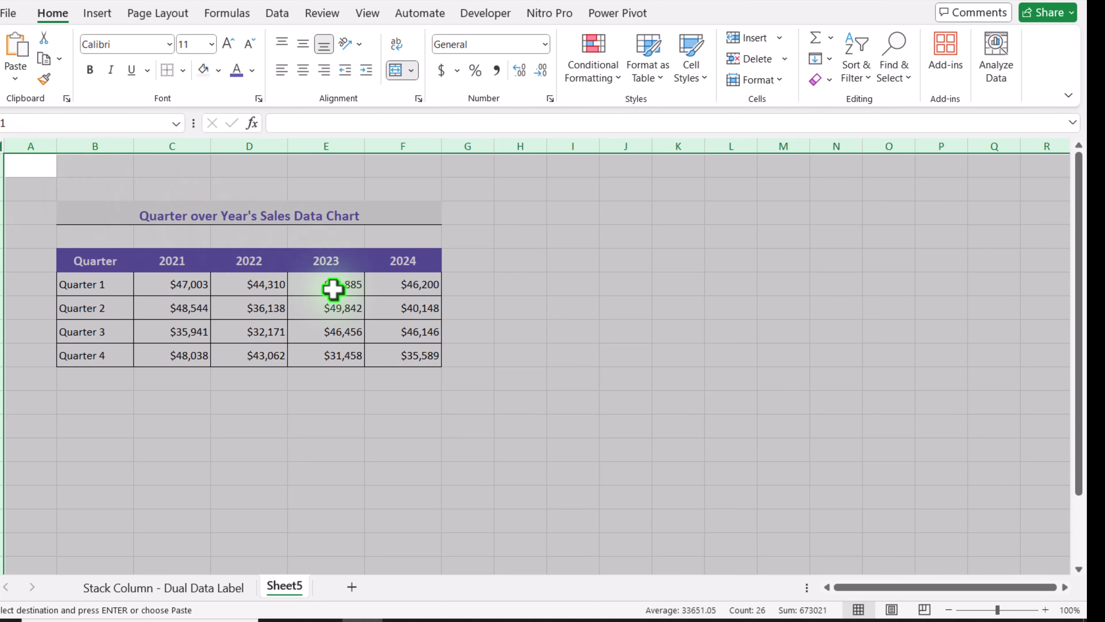
{"action": "left_click", "coordinate": [332, 303]}
- Insert a Stacked Column chart from the table B5:F9, with years as categories and quarters as series
{"action": "left_click_drag", "start_coordinate": [88, 260], "coordinate": [373, 353]}
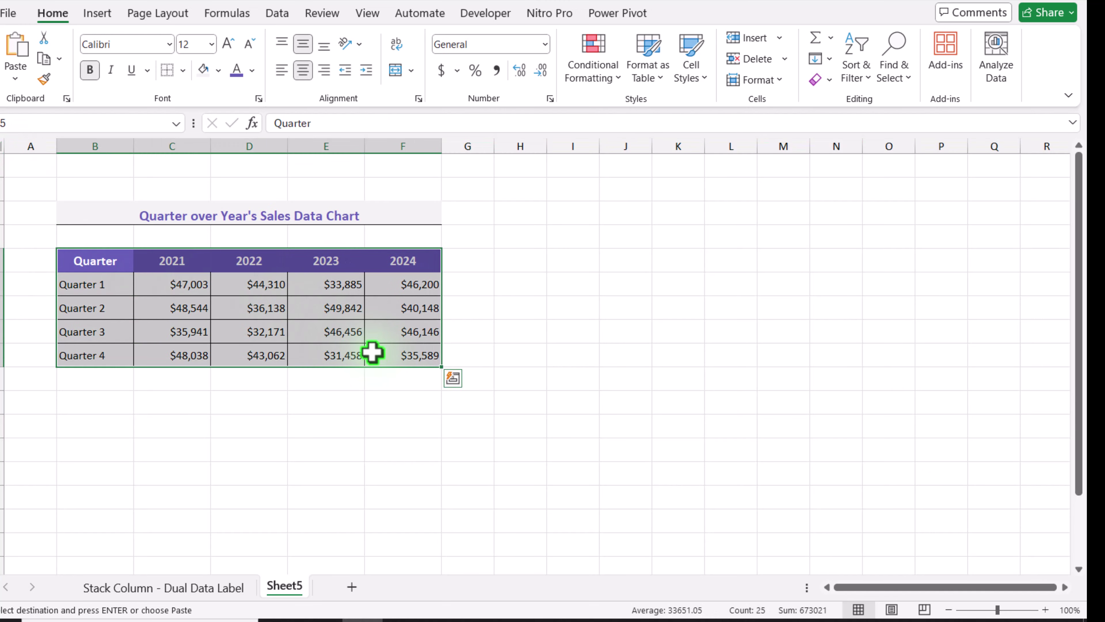
{"action": "left_click", "coordinate": [100, 17]}
{"action": "left_click", "coordinate": [357, 58]}
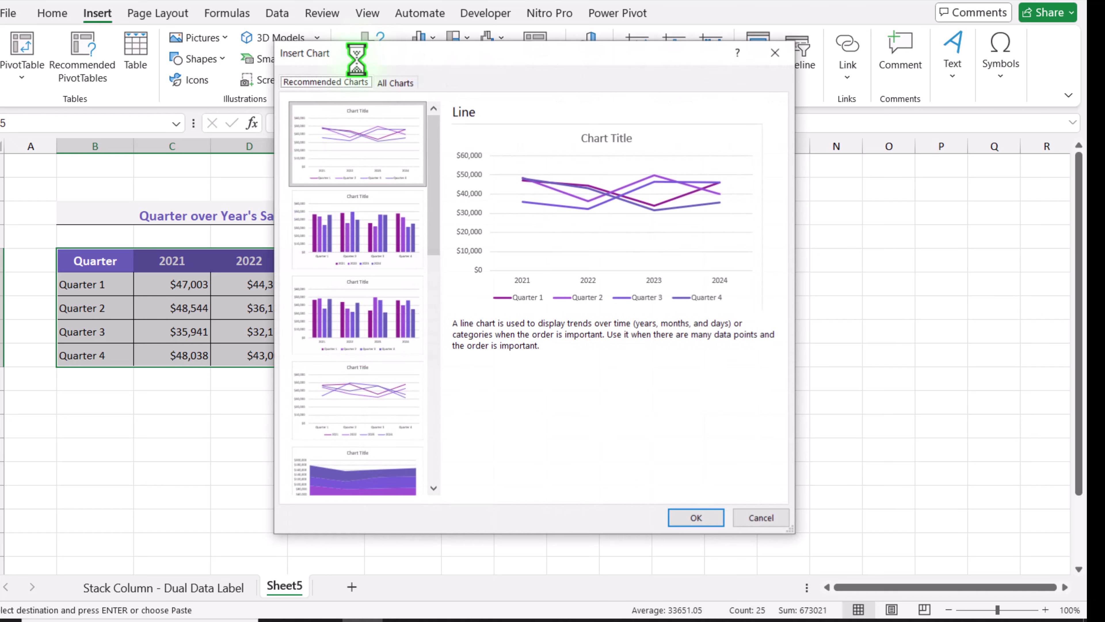
{"action": "left_click", "coordinate": [397, 83]}
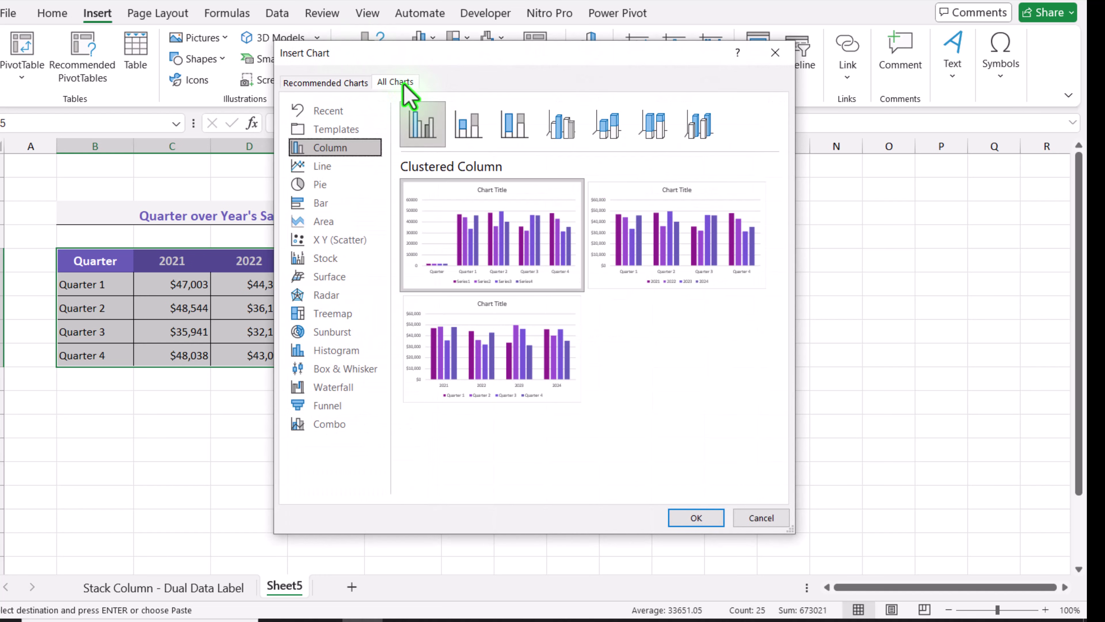
{"action": "left_click", "coordinate": [470, 124]}
{"action": "mouse_move", "coordinate": [522, 344]}
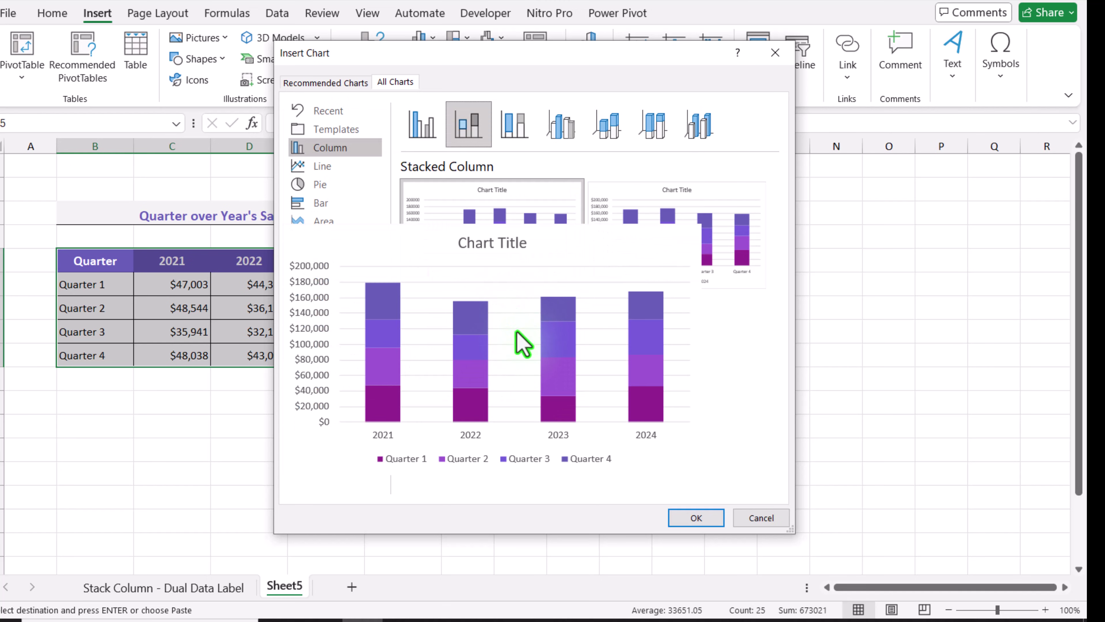
{"action": "left_click", "coordinate": [518, 346]}
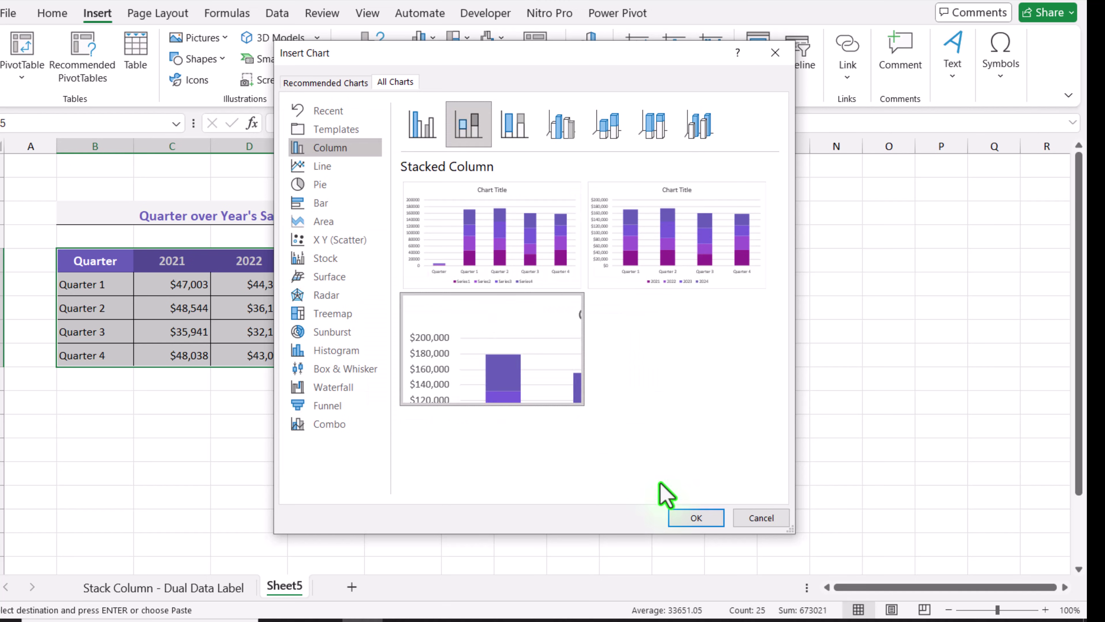
{"action": "left_click", "coordinate": [696, 518]}
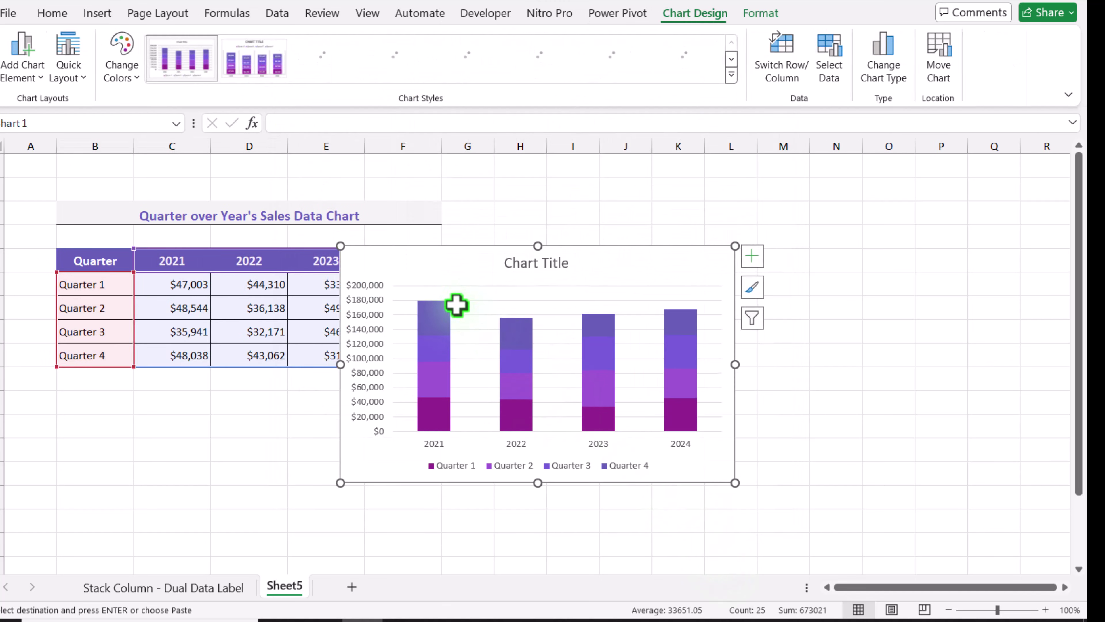
- Move the chart beside the table, starting in column G, and enlarge it to reach about column Q
{"action": "left_click", "coordinate": [468, 165]}
{"action": "left_click_drag", "start_coordinate": [416, 261], "coordinate": [531, 190]}
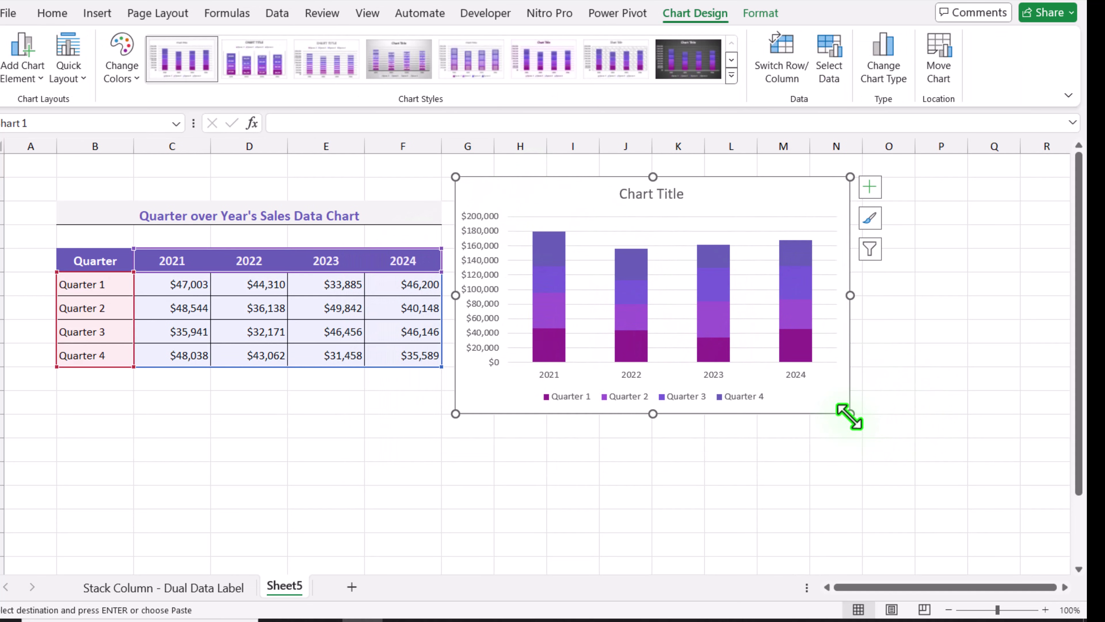
{"action": "left_click_drag", "start_coordinate": [850, 417], "coordinate": [1024, 488]}
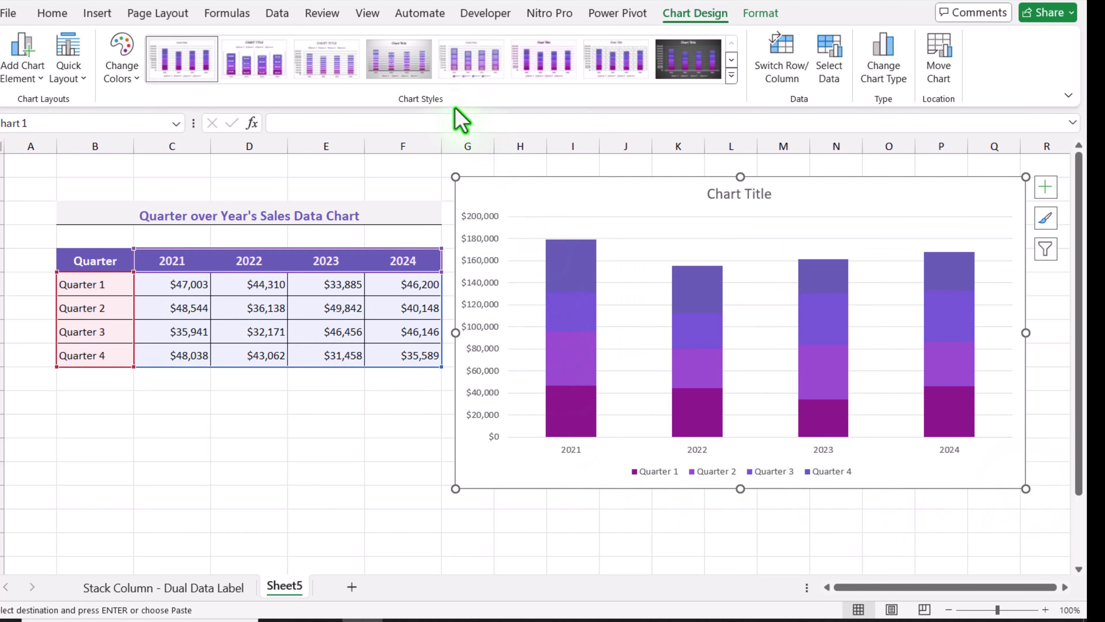
- Apply the chart style with a grey gradient background and data labels inside the columns
{"action": "left_click", "coordinate": [411, 57]}
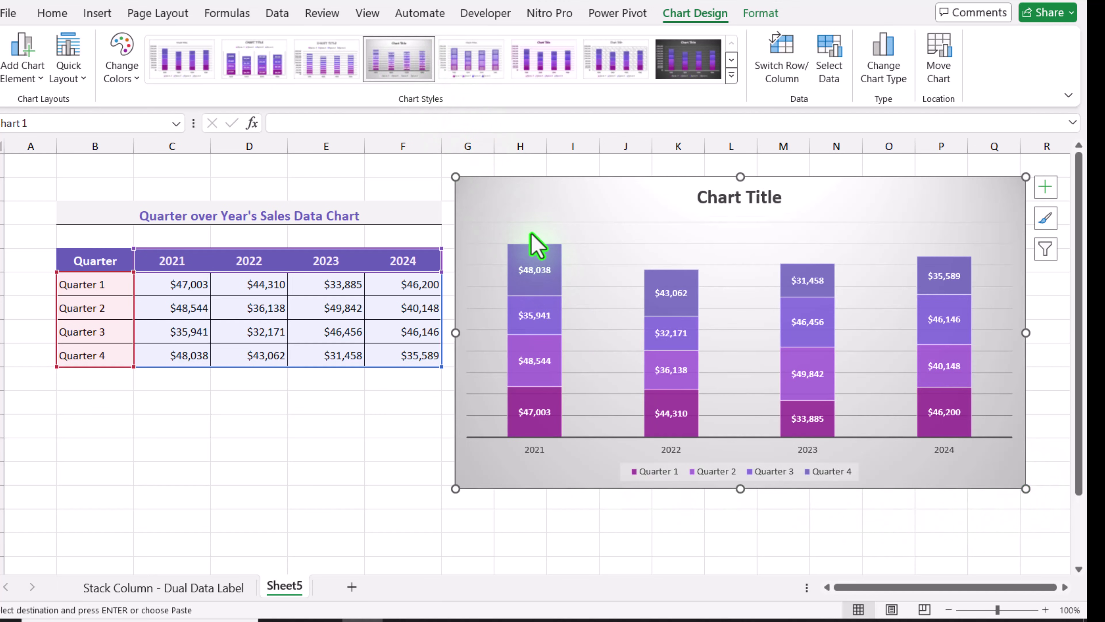
{"action": "left_click", "coordinate": [594, 246]}
{"action": "left_click", "coordinate": [593, 257]}
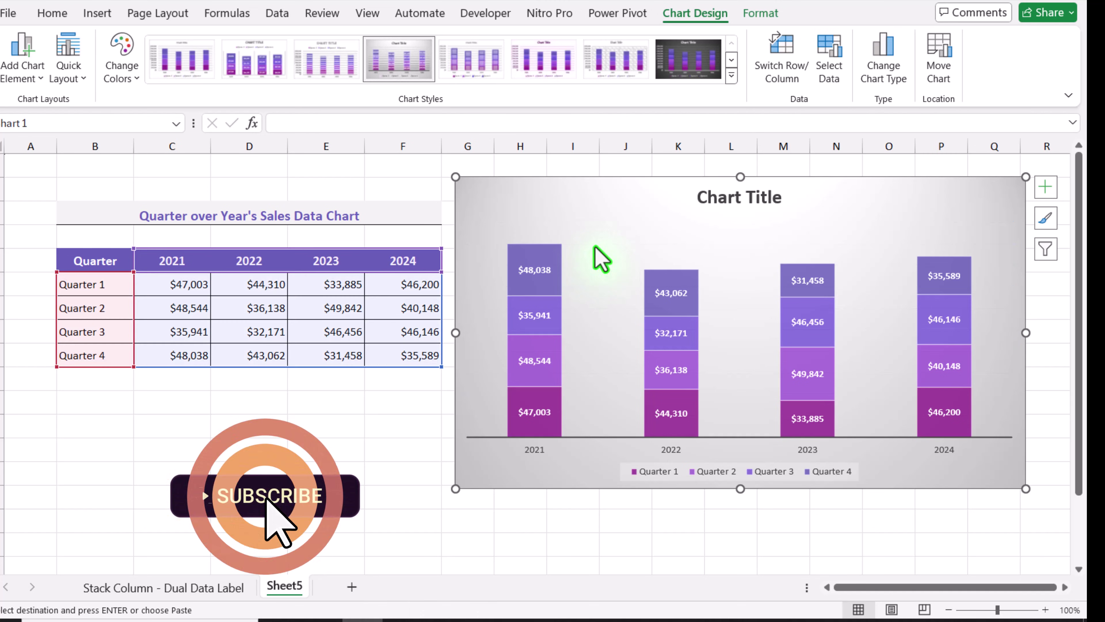
- Link the chart title to the heading in cell B3
{"action": "left_click", "coordinate": [716, 208]}
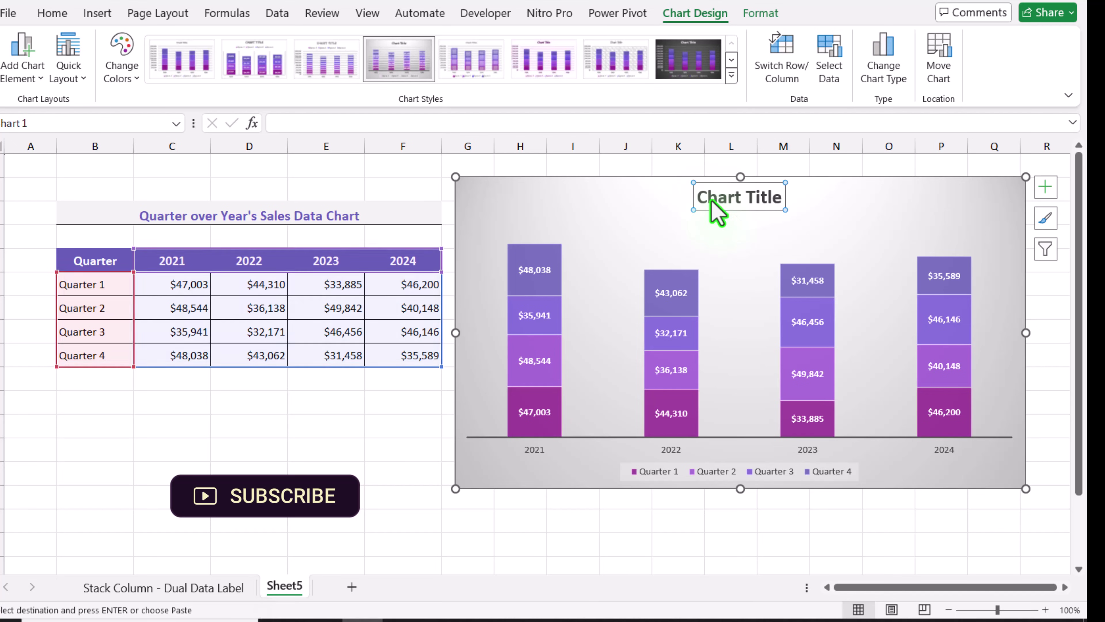
{"action": "double_click", "coordinate": [711, 201]}
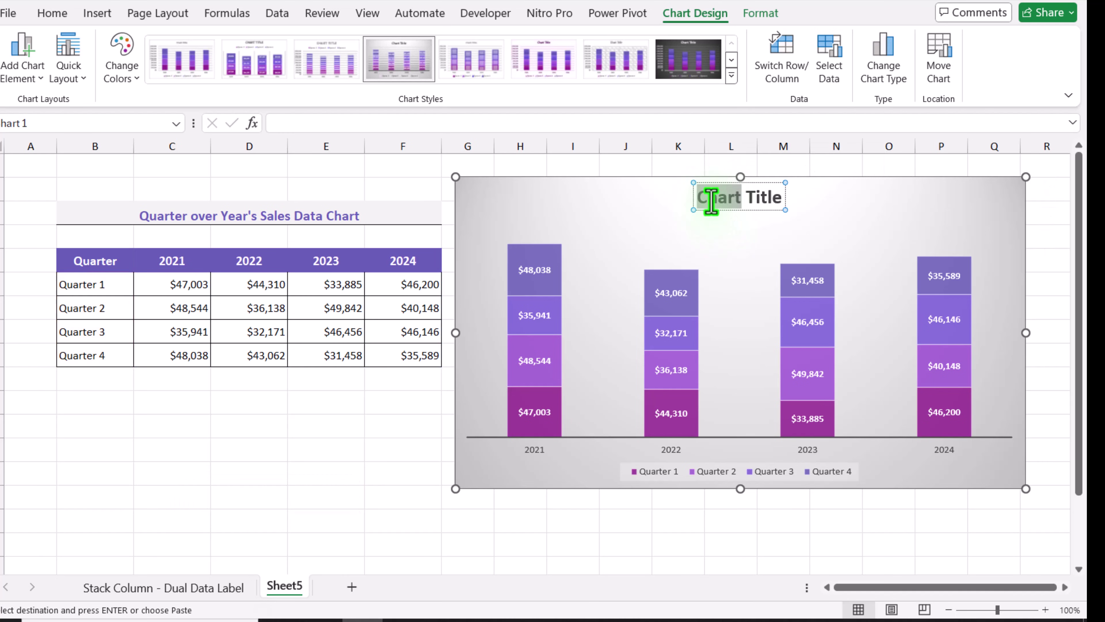
{"action": "triple_click", "coordinate": [711, 201]}
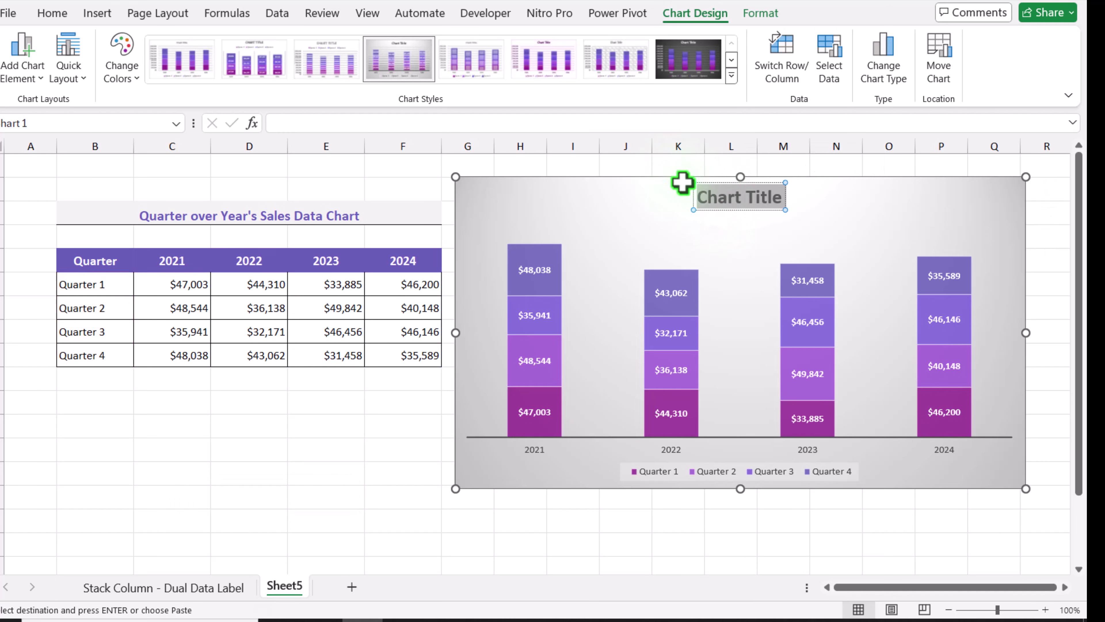
{"action": "left_click", "coordinate": [506, 124]}
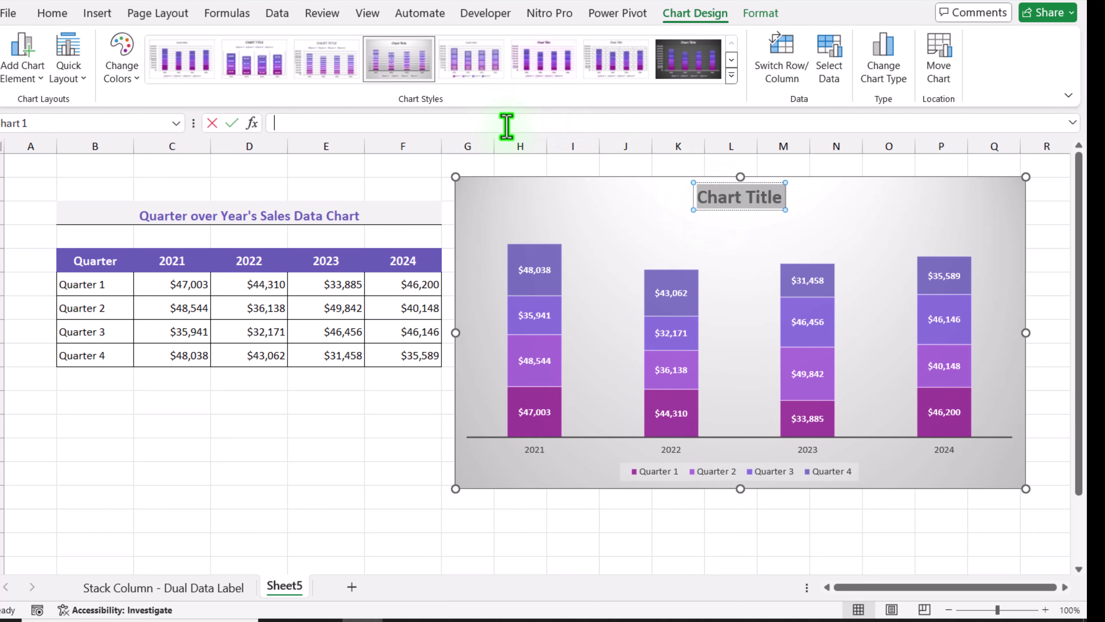
{"action": "left_click", "coordinate": [304, 216]}
{"action": "key", "text": "Return"}
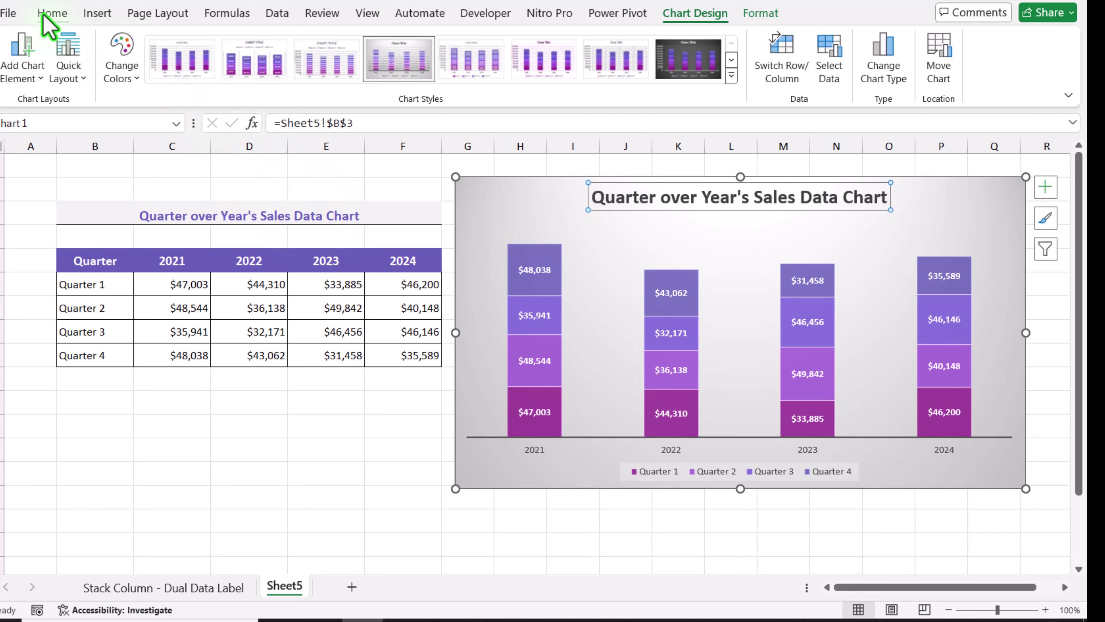
- Format the chart title at font size 14 in purple, without bold
{"action": "left_click", "coordinate": [51, 13]}
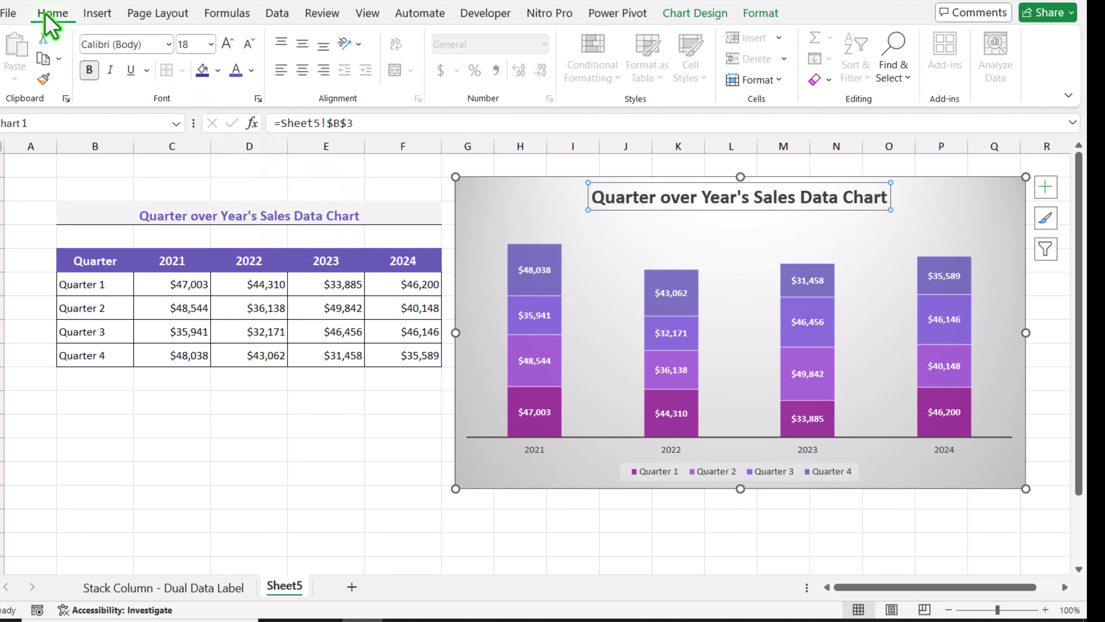
{"action": "left_click", "coordinate": [249, 44]}
{"action": "left_click", "coordinate": [249, 44]}
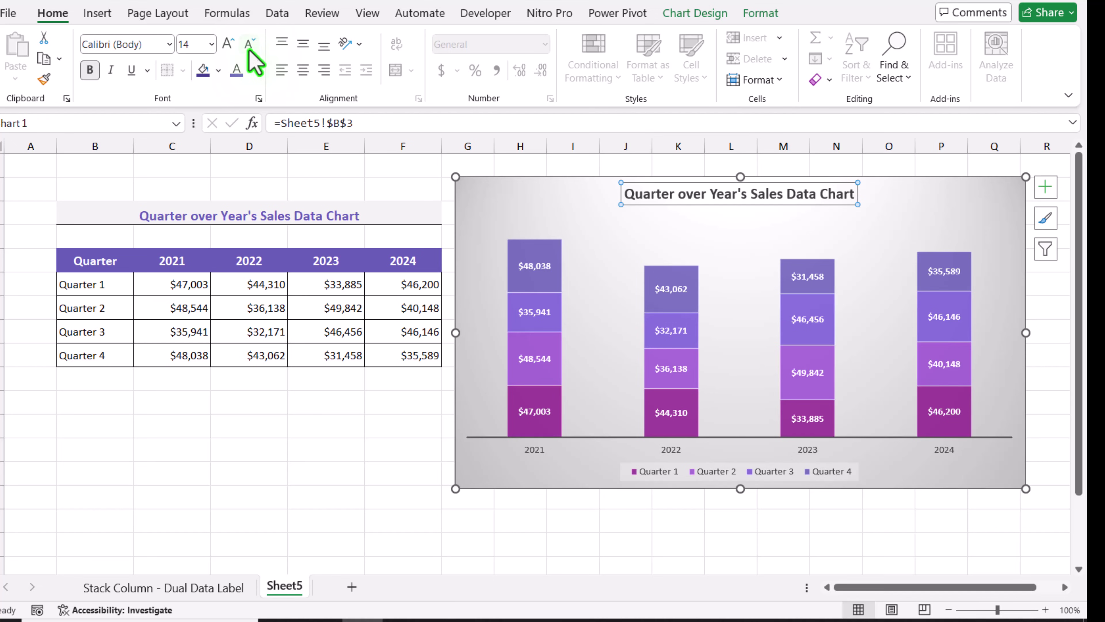
{"action": "left_click", "coordinate": [236, 71]}
{"action": "left_click", "coordinate": [91, 70]}
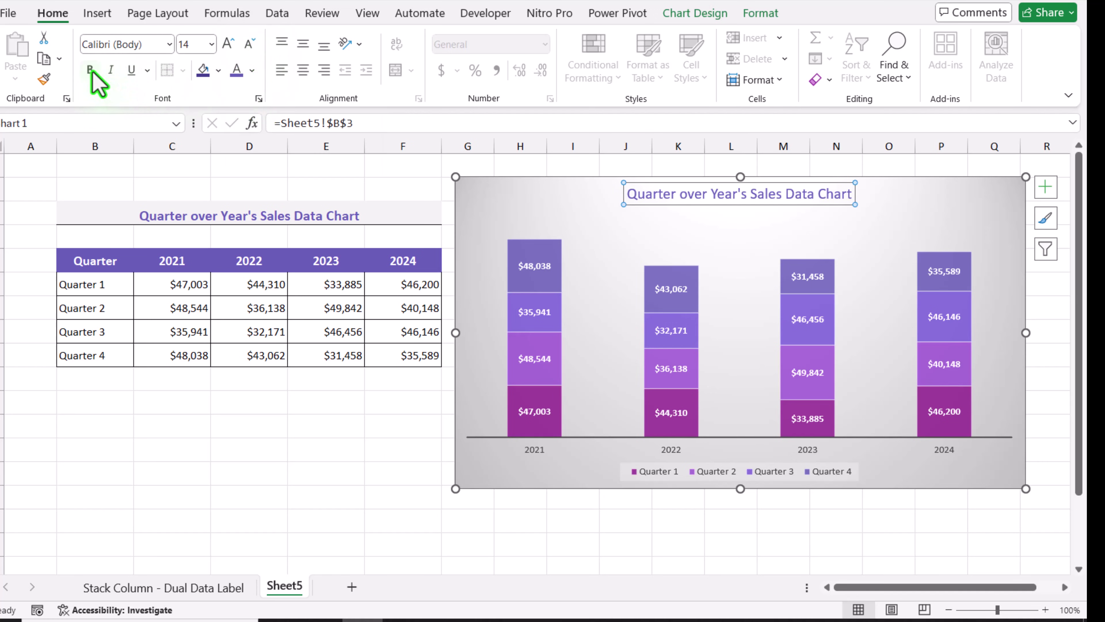
- Set the gap width of the chart's data series to 50%
{"action": "right_click", "coordinate": [548, 430]}
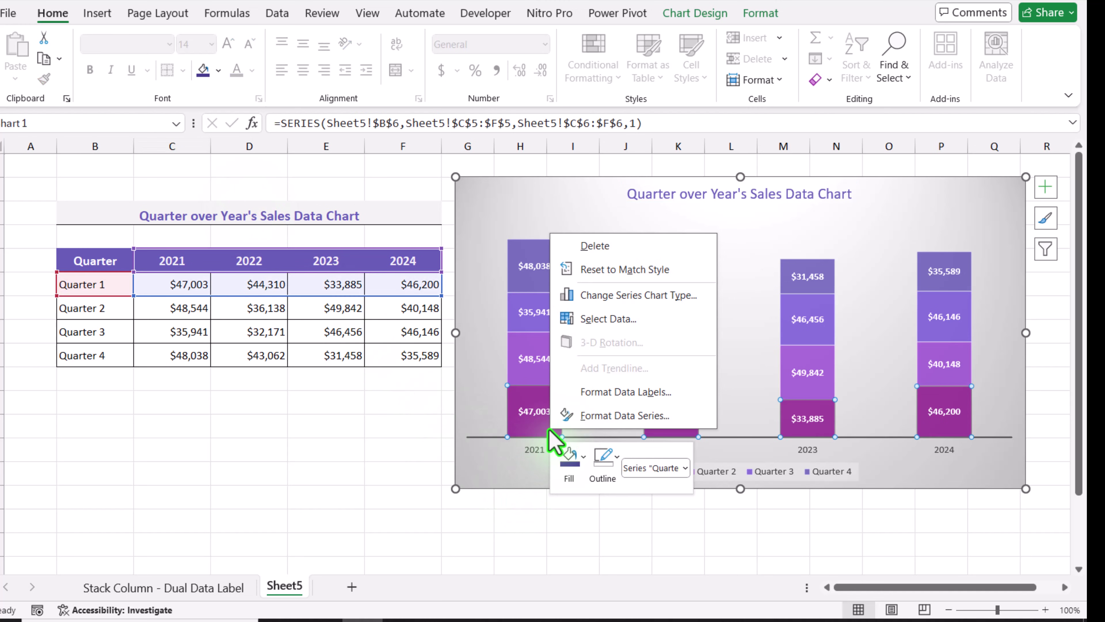
{"action": "left_click", "coordinate": [606, 420]}
{"action": "left_click", "coordinate": [1027, 358]}
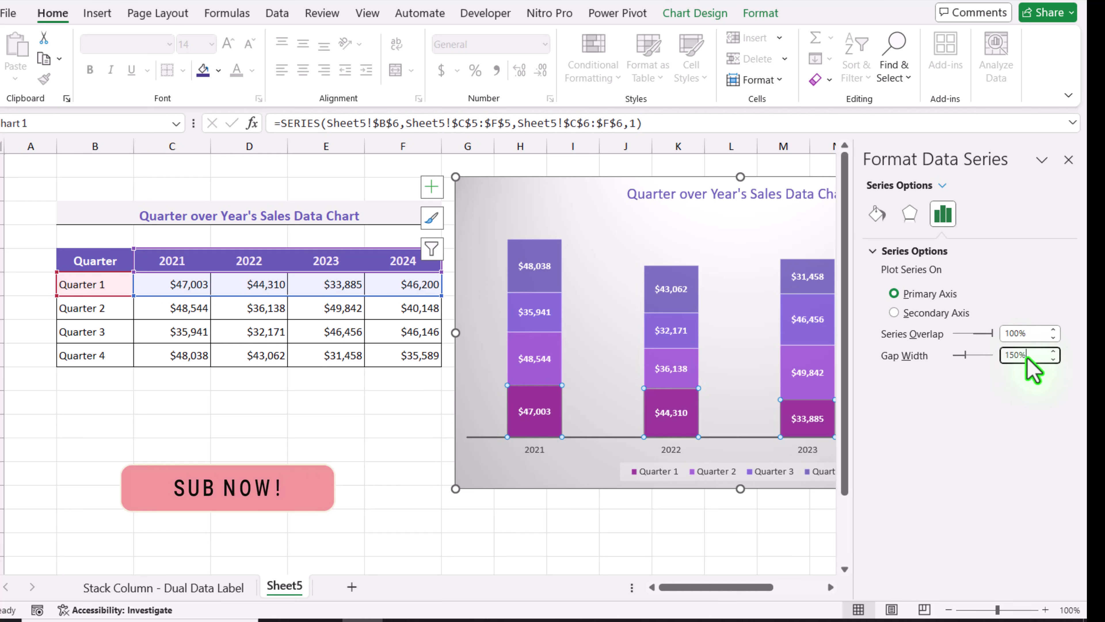
{"action": "key", "text": "BackSpace"}
{"action": "key", "text": "BackSpace"}
{"action": "key", "text": "BackSpace"}
{"action": "key", "text": "BackSpace"}
{"action": "type", "text": "50"}
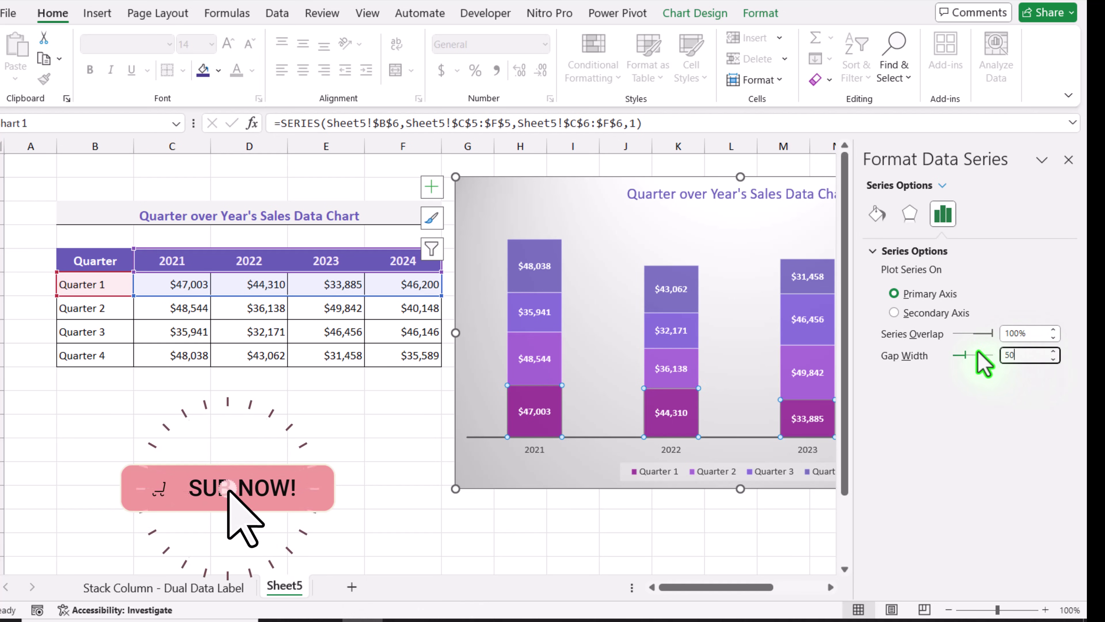
{"action": "key", "text": "Return"}
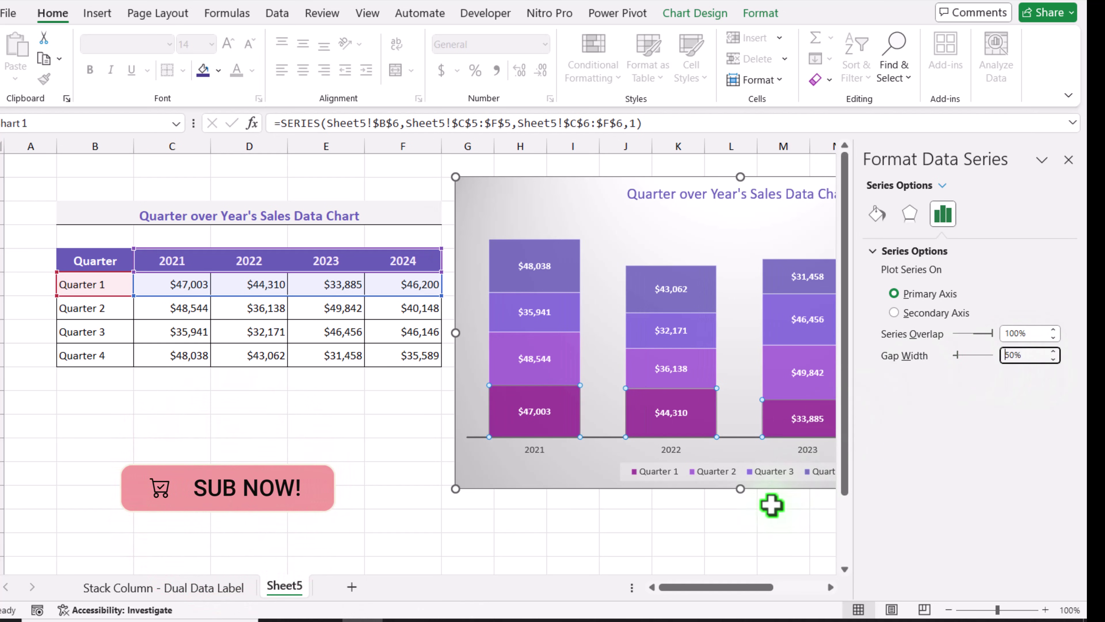
- Set the chart area's properties to "Don't move or size with cells" and close the formatting options
{"action": "right_click", "coordinate": [561, 473]}
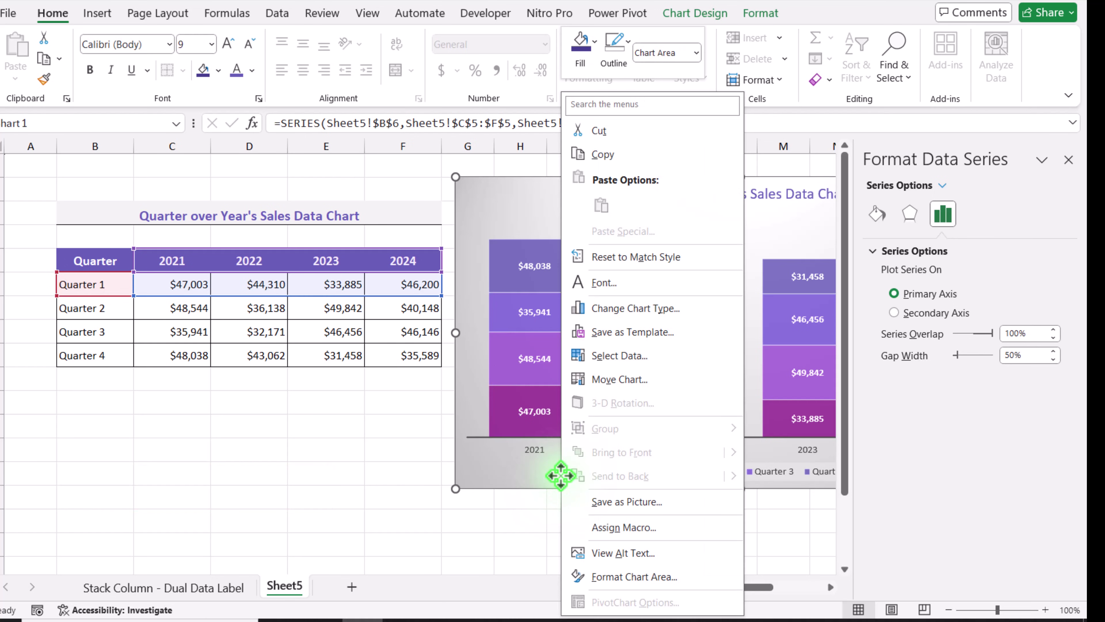
{"action": "left_click", "coordinate": [634, 579]}
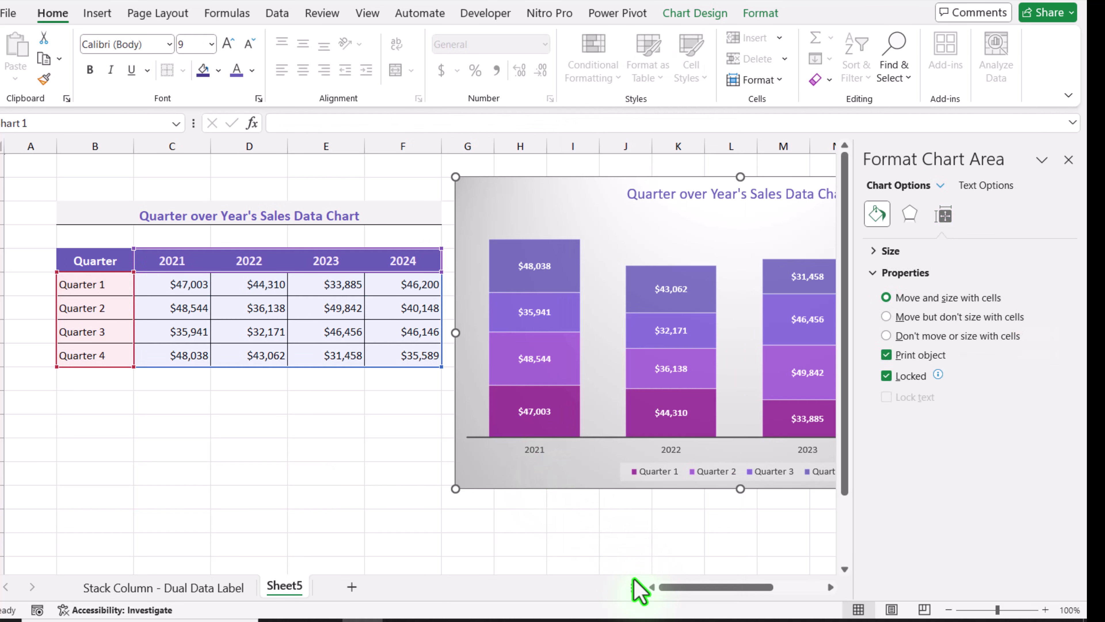
{"action": "left_click", "coordinate": [944, 215]}
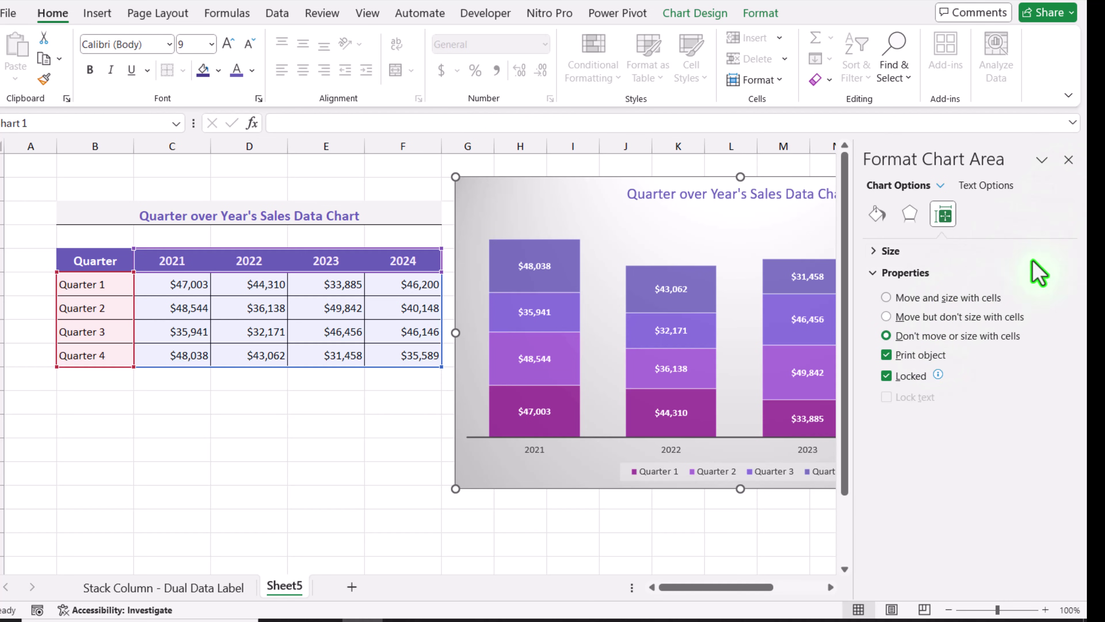
{"action": "left_click", "coordinate": [1065, 162]}
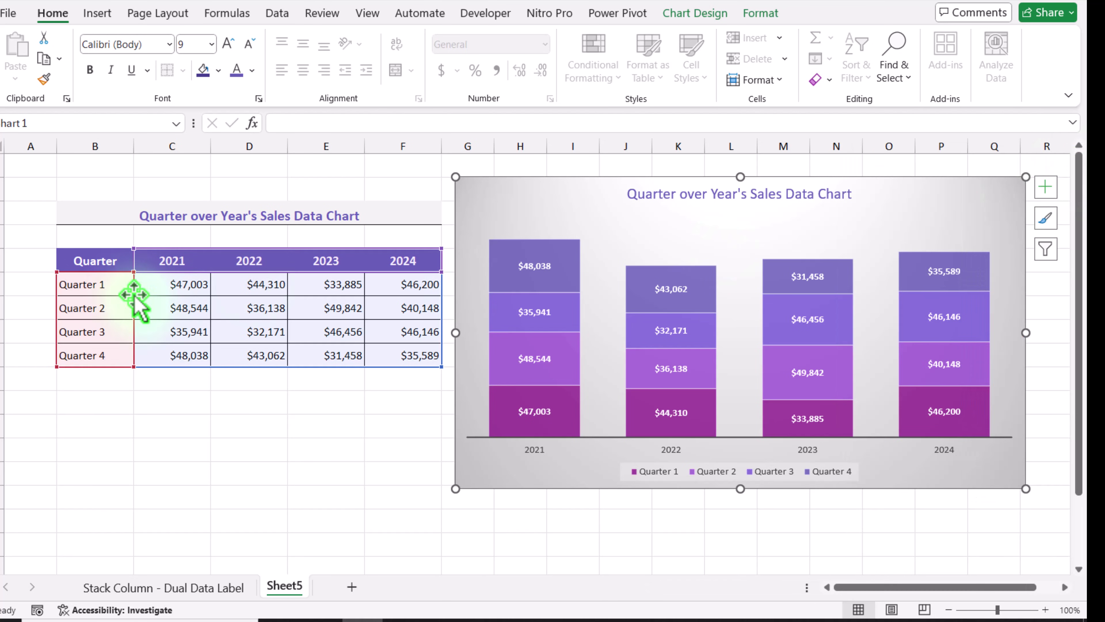
- Copy the sales table B5:F9 to cell B13 and clear the sales amounts in the copied table
{"action": "left_click_drag", "start_coordinate": [2, 285], "coordinate": [2, 332]}
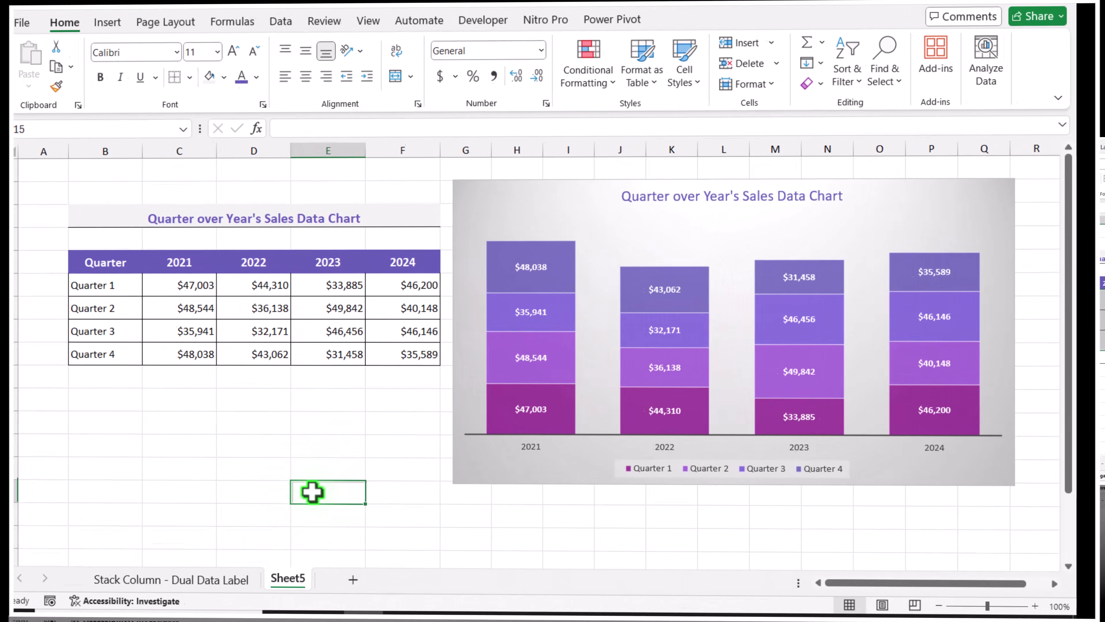
{"action": "left_click_drag", "start_coordinate": [101, 263], "coordinate": [383, 358]}
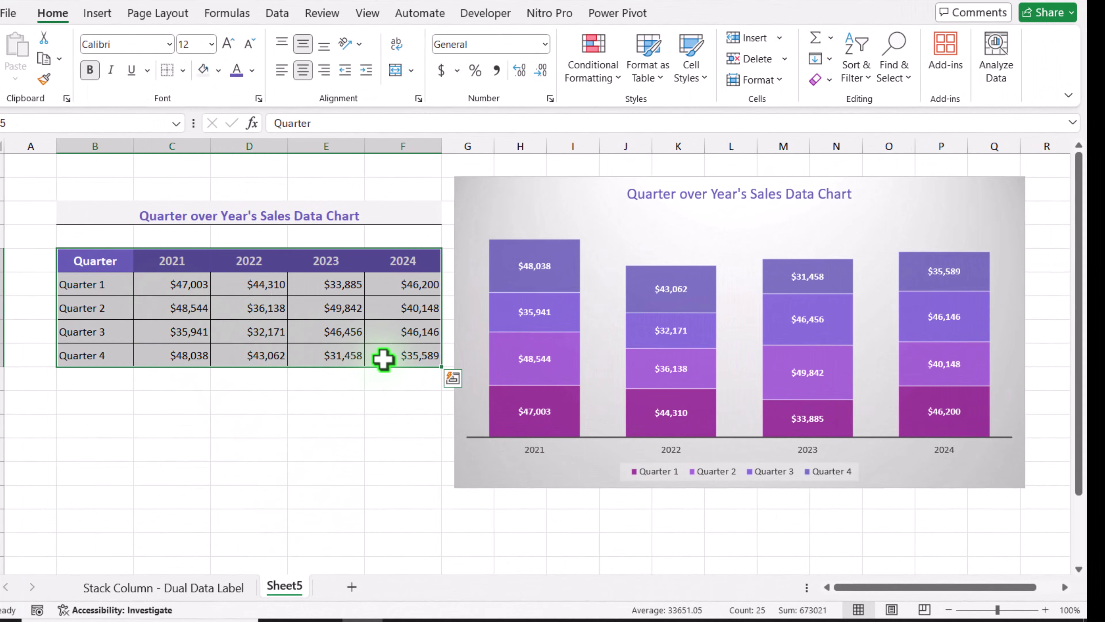
{"action": "key", "text": "ctrl+c"}
{"action": "left_click", "coordinate": [91, 449]}
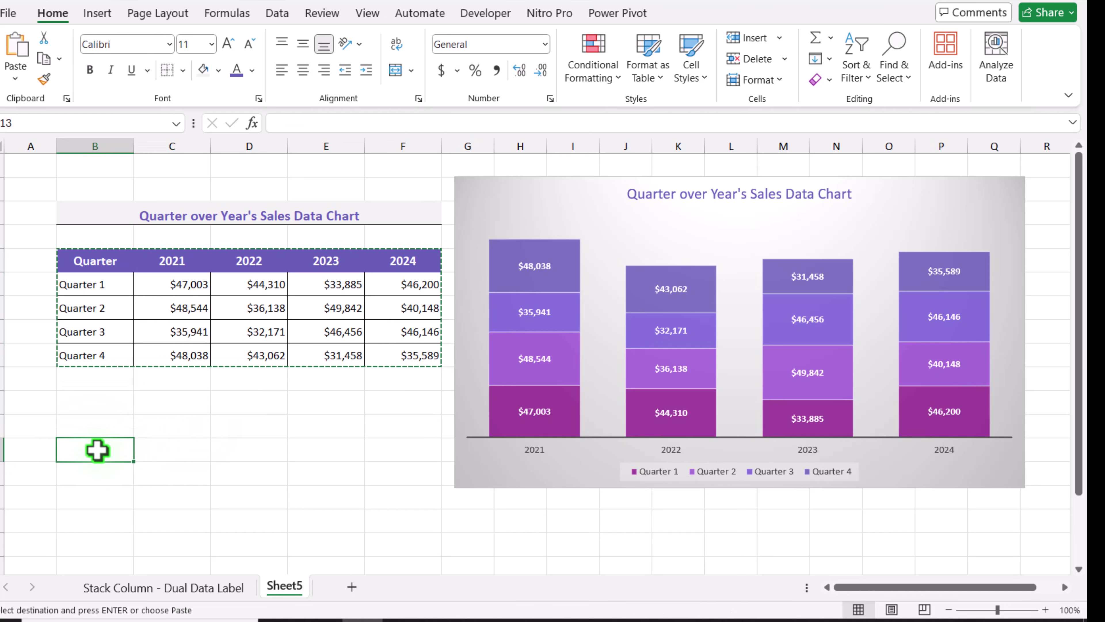
{"action": "key", "text": "ctrl+v"}
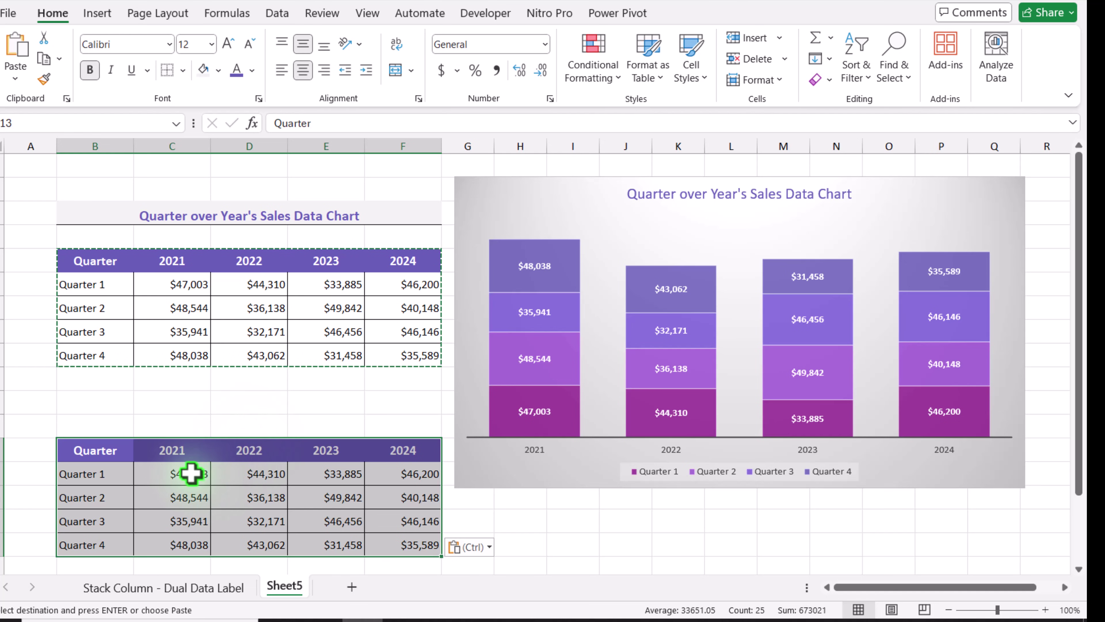
{"action": "left_click_drag", "start_coordinate": [190, 473], "coordinate": [404, 542]}
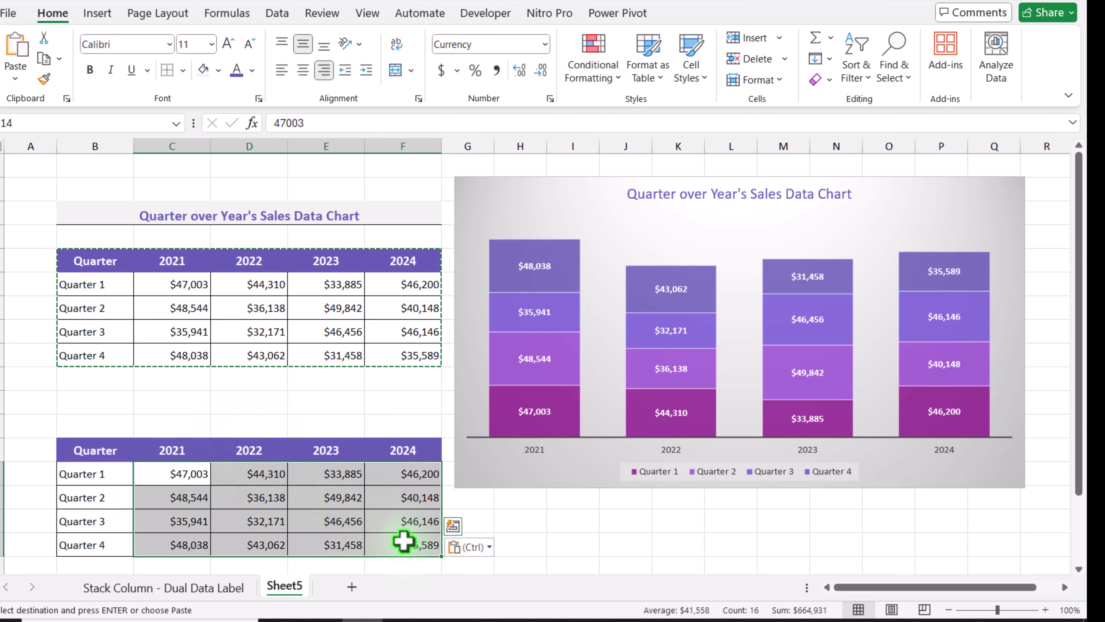
{"action": "key", "text": "Delete"}
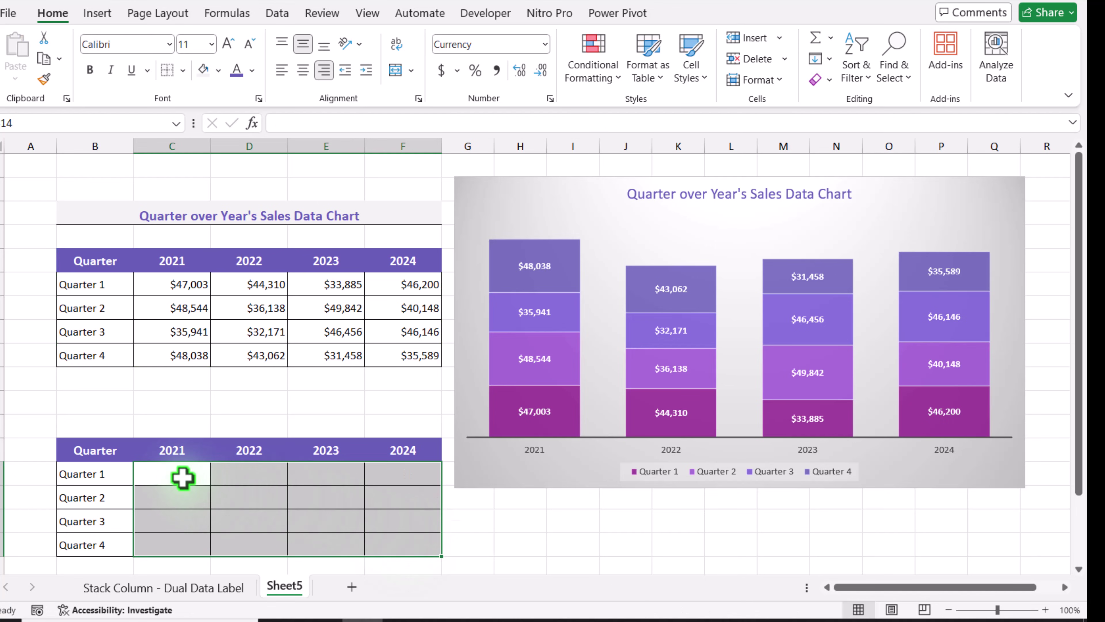
- Enter =SUM(C$6:C$9) in cell C14, keeping only the row references absolute
{"action": "left_click", "coordinate": [183, 477]}
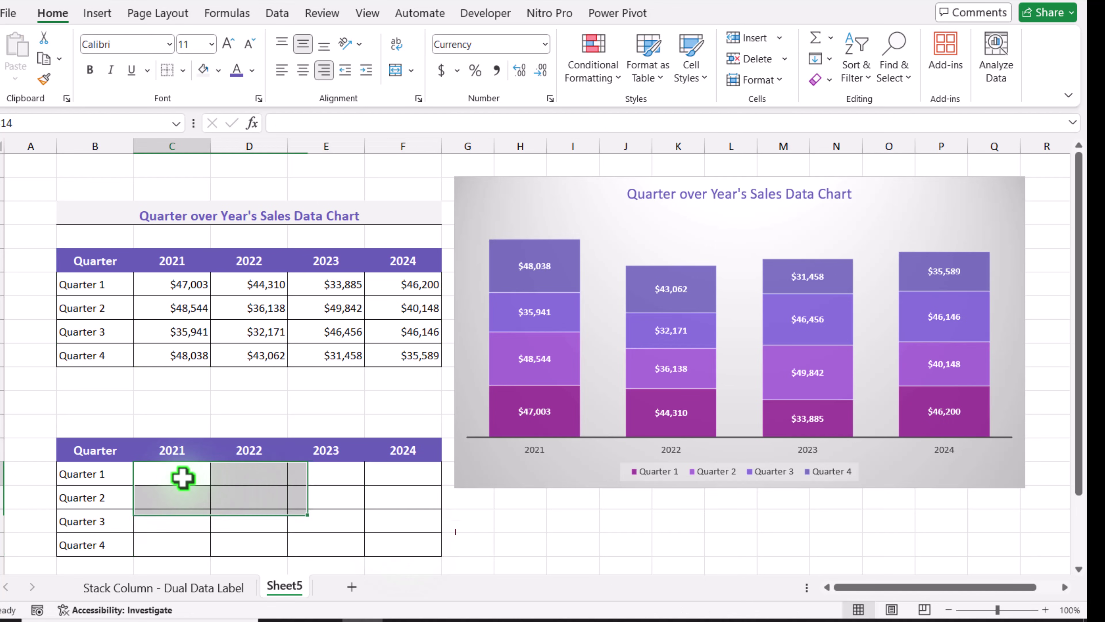
{"action": "type", "text": "="}
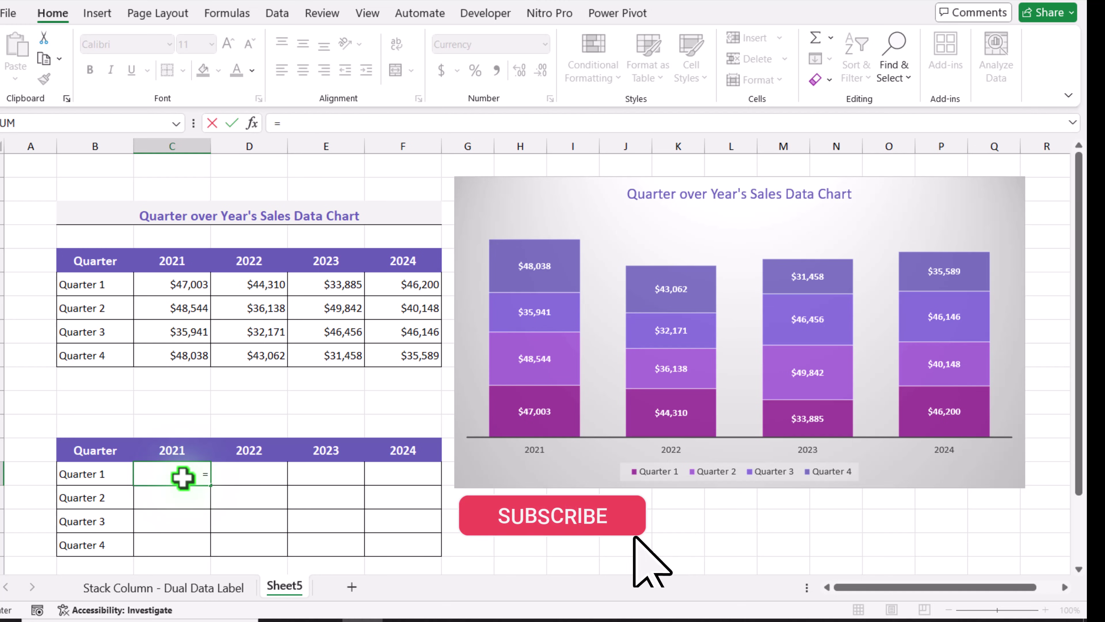
{"action": "type", "text": "sum("}
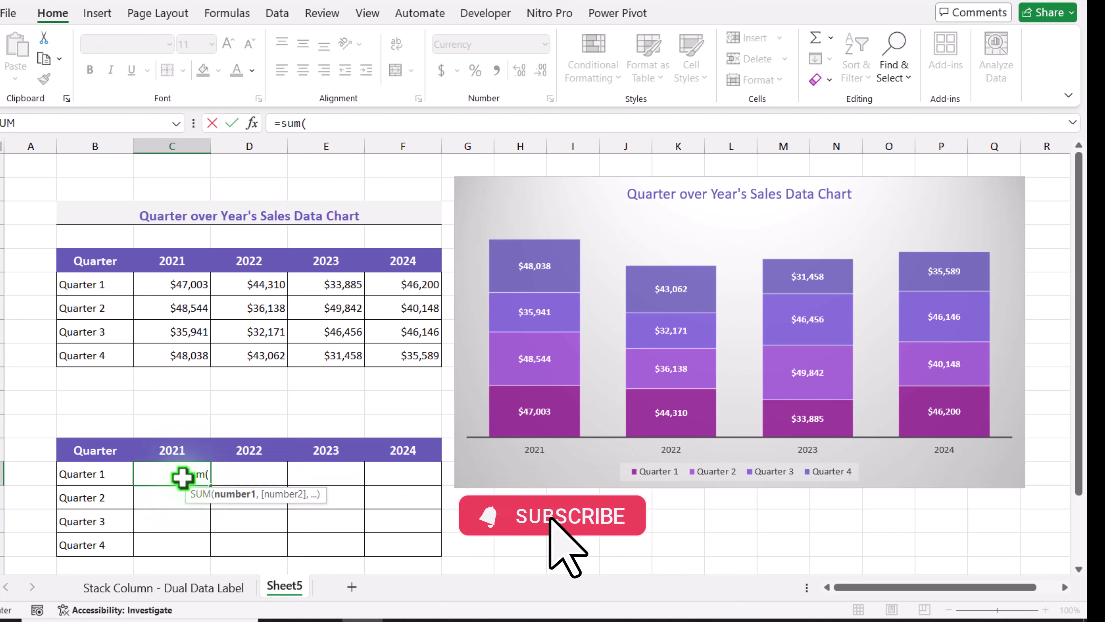
{"action": "left_click_drag", "start_coordinate": [170, 277], "coordinate": [182, 356]}
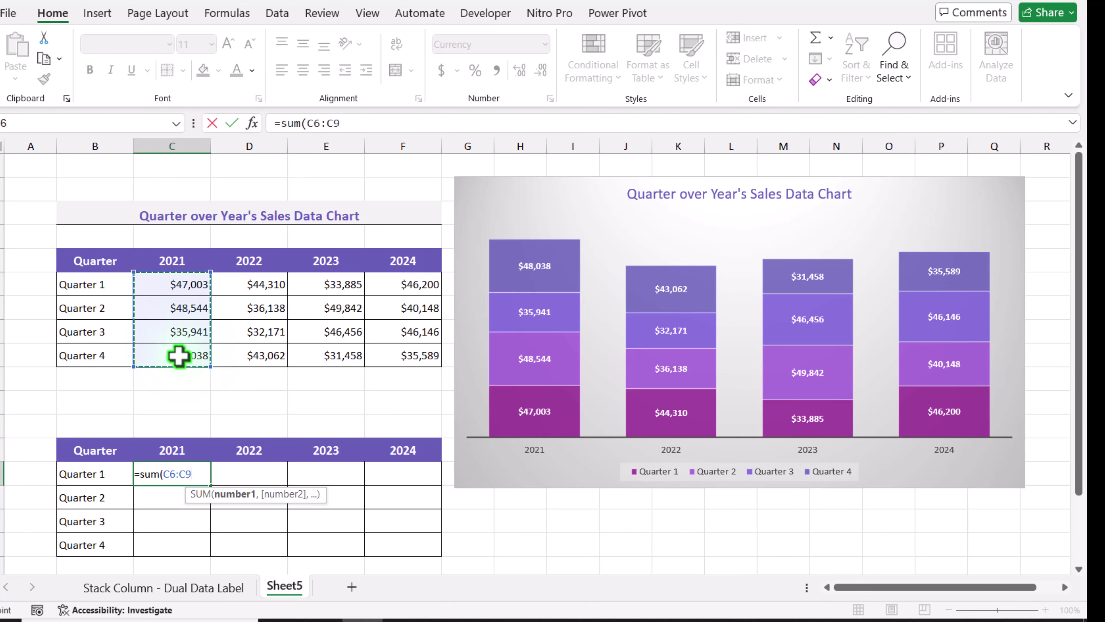
{"action": "key", "text": "F4"}
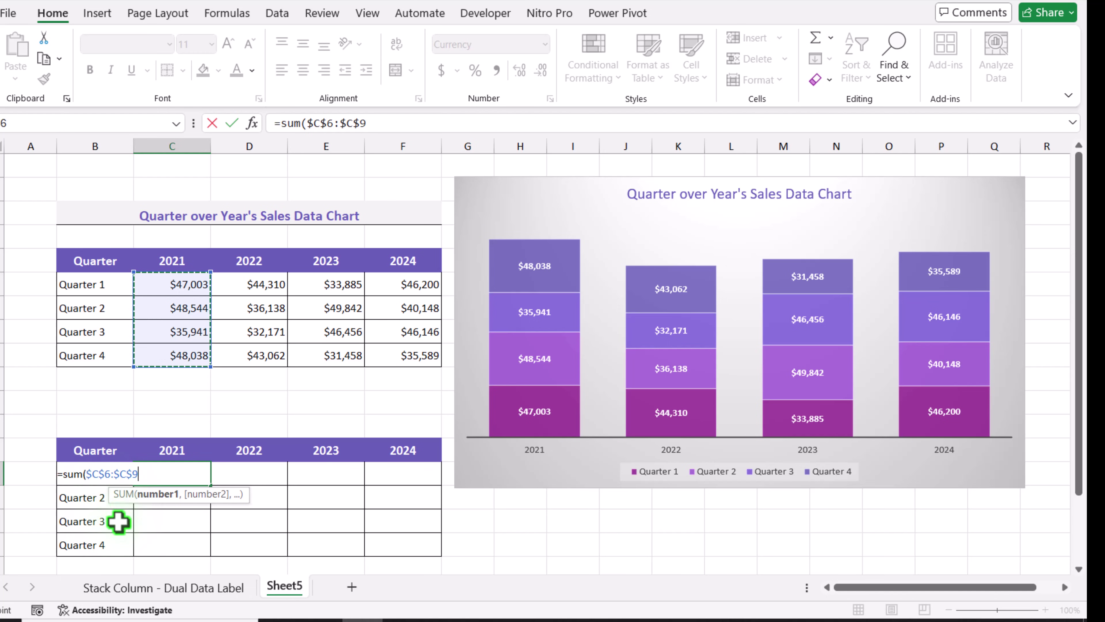
{"action": "key", "text": "F4"}
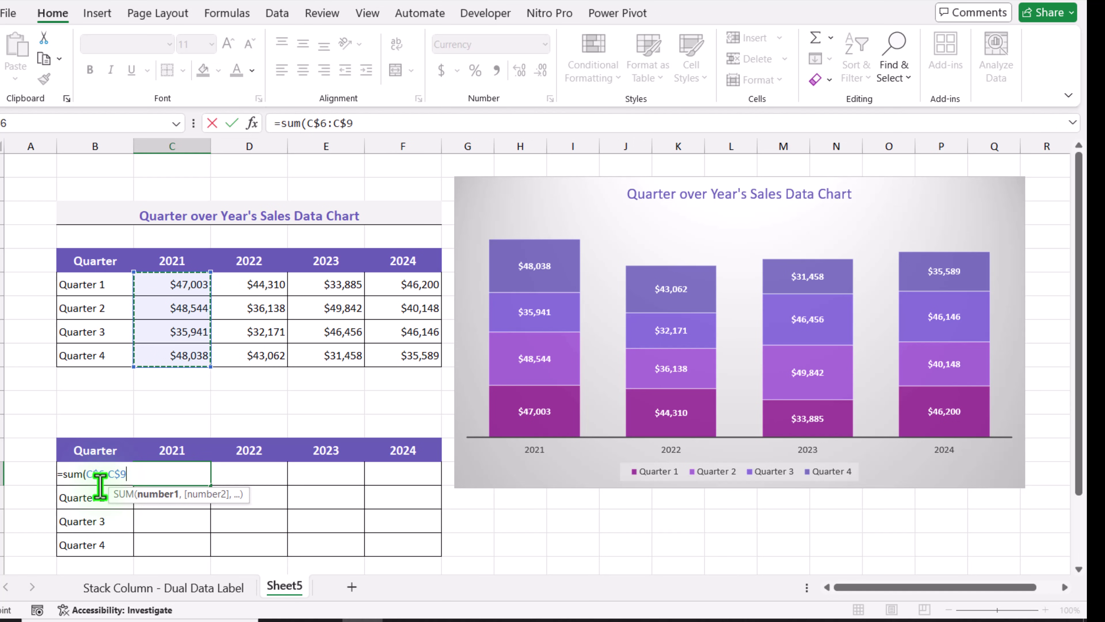
{"action": "type", "text": ")"}
{"action": "key", "text": "Return"}
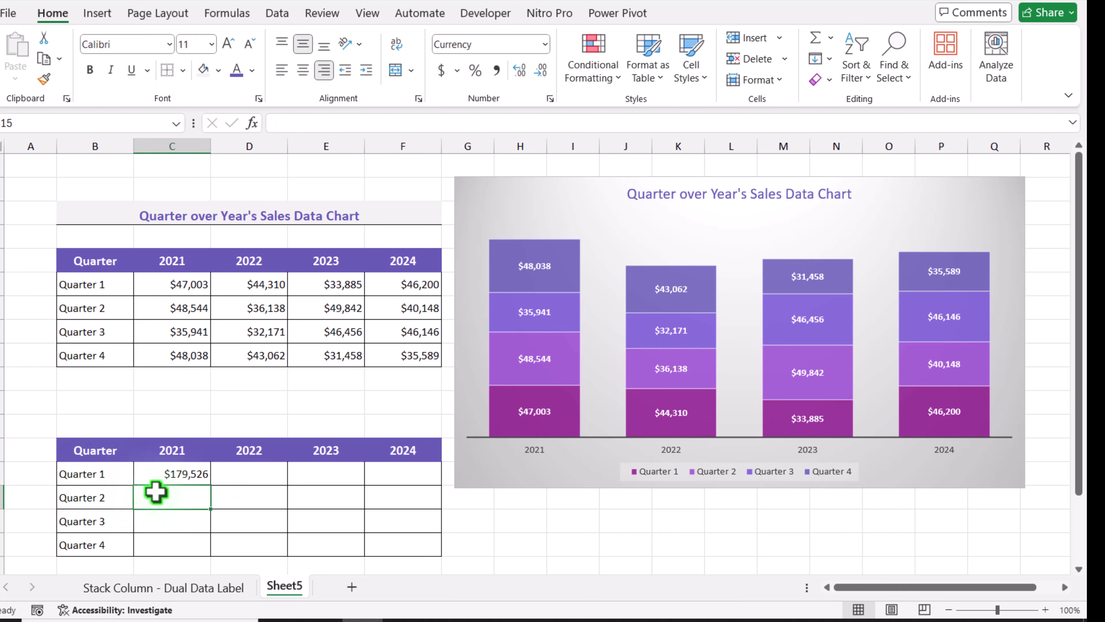
- Fill the SUM formula from C14 through the range C14:F17
{"action": "left_click", "coordinate": [188, 478]}
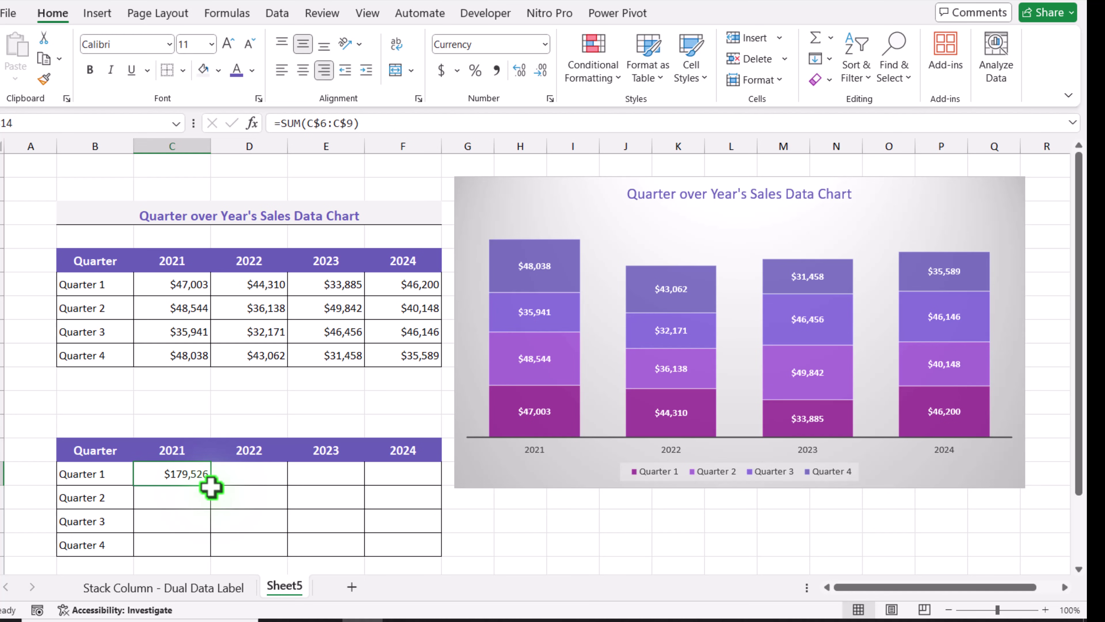
{"action": "left_click_drag", "start_coordinate": [213, 491], "coordinate": [419, 564]}
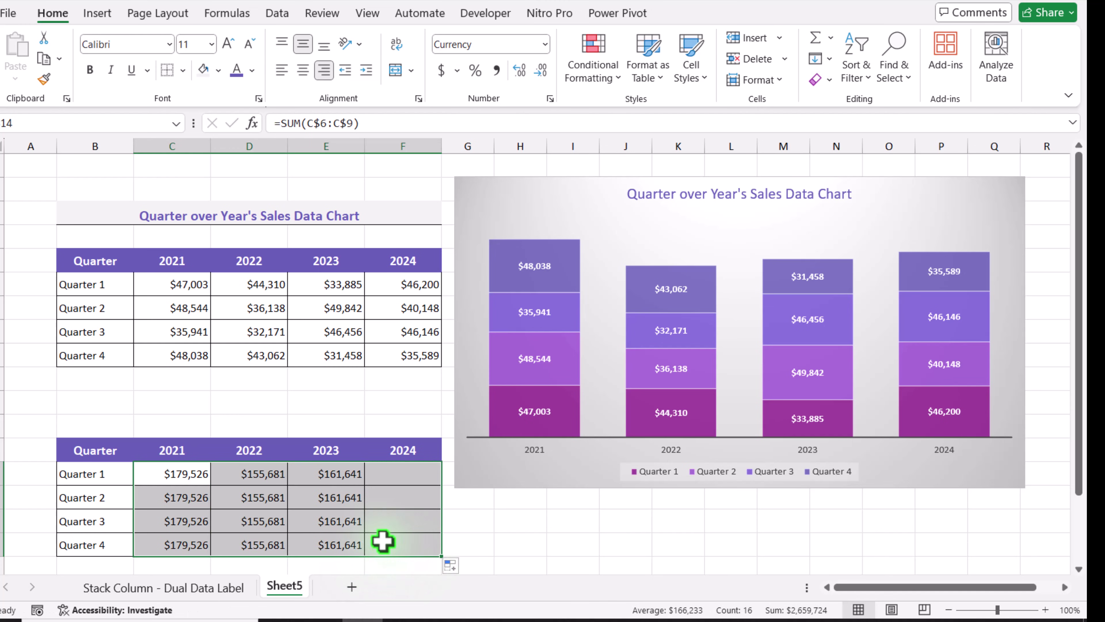
{"action": "left_click", "coordinate": [357, 520]}
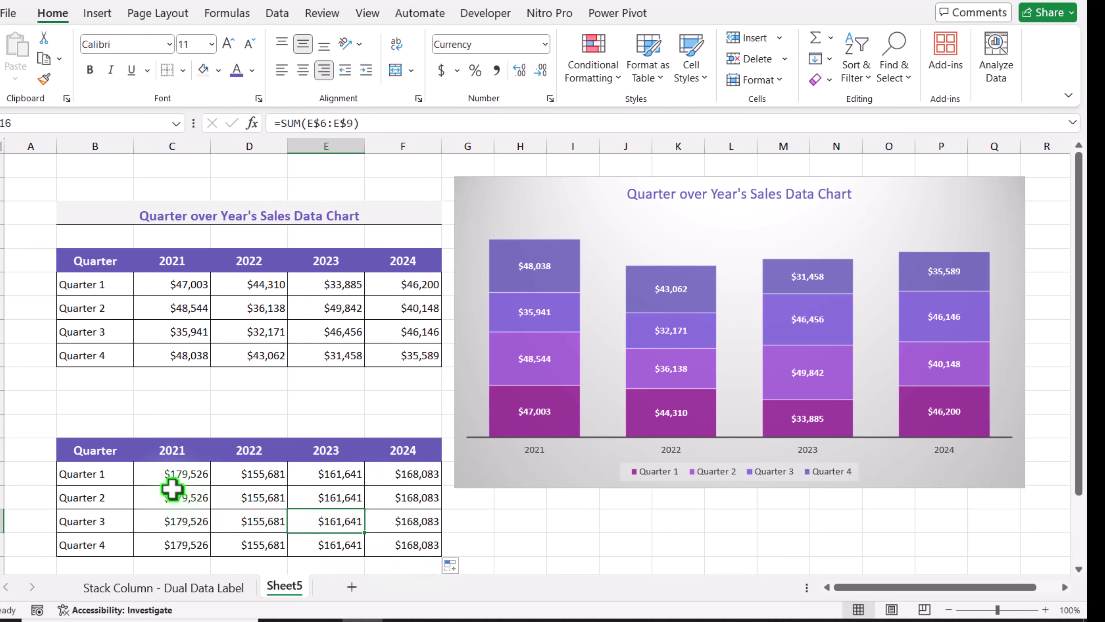
- Change the formula in C14 to =C6/SUM(C$6:C$9) to calculate Quarter 1's share of 2021 sales
{"action": "left_click", "coordinate": [174, 478]}
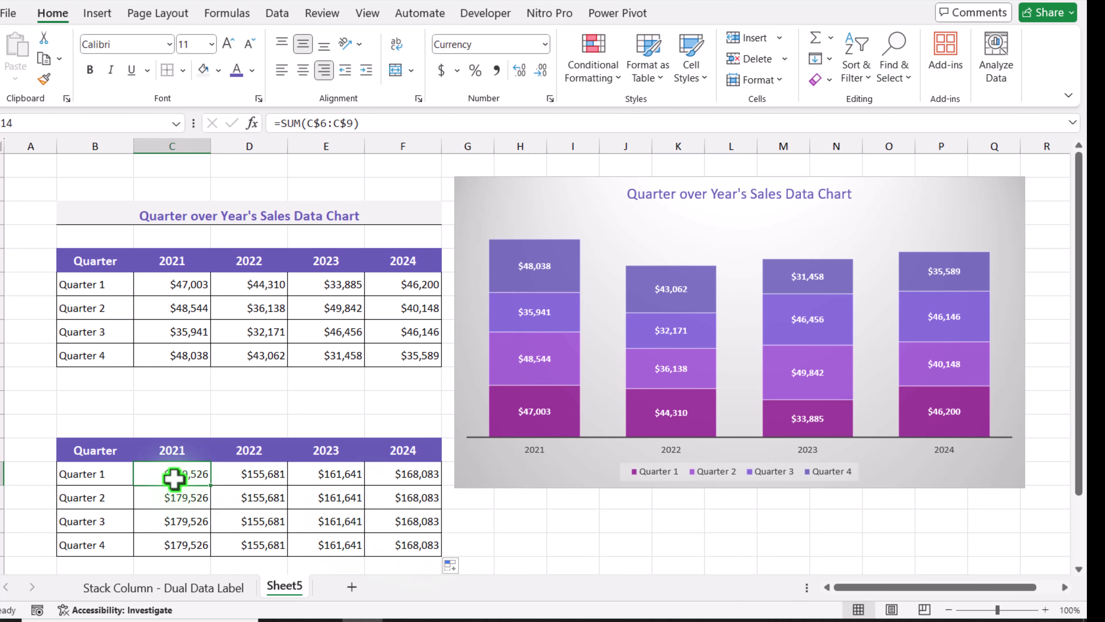
{"action": "left_click", "coordinate": [284, 127]}
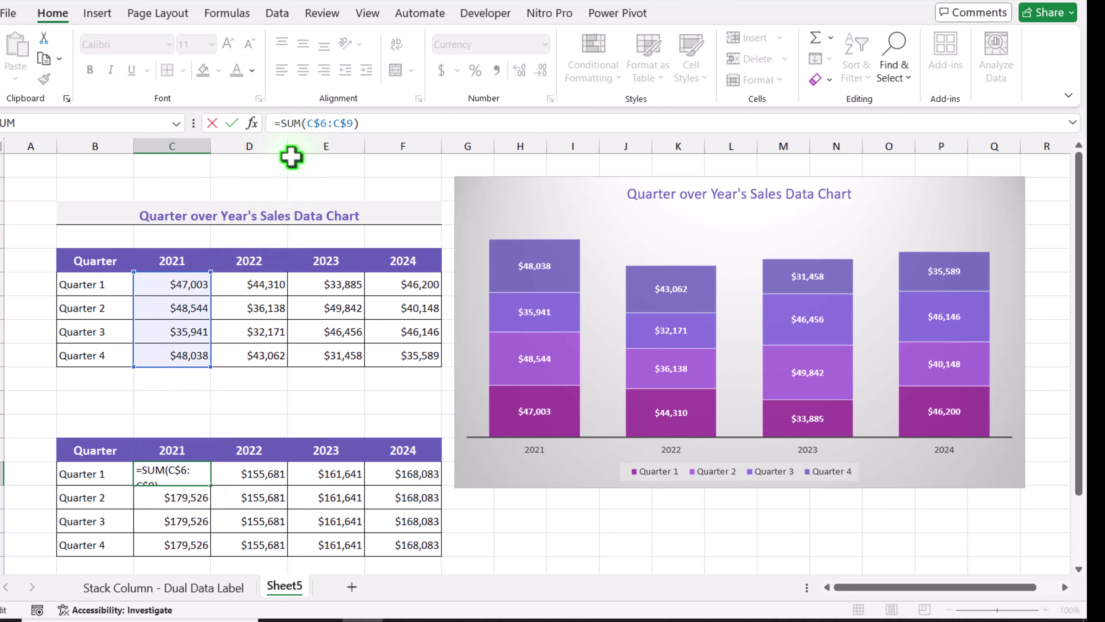
{"action": "type", "text": "/"}
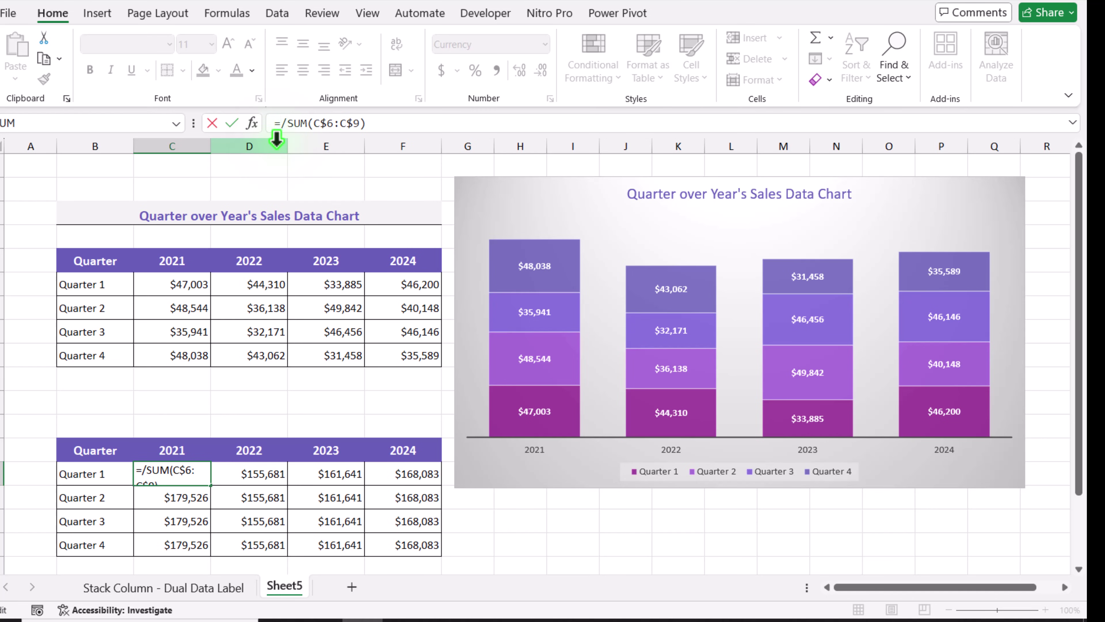
{"action": "left_click", "coordinate": [169, 283]}
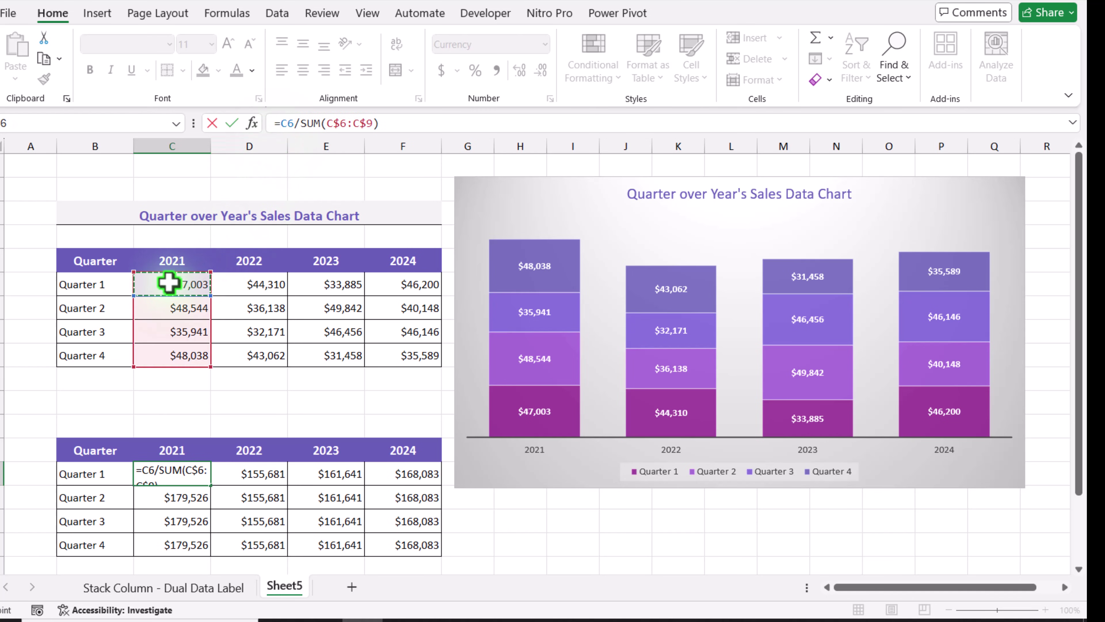
{"action": "key", "text": "Return"}
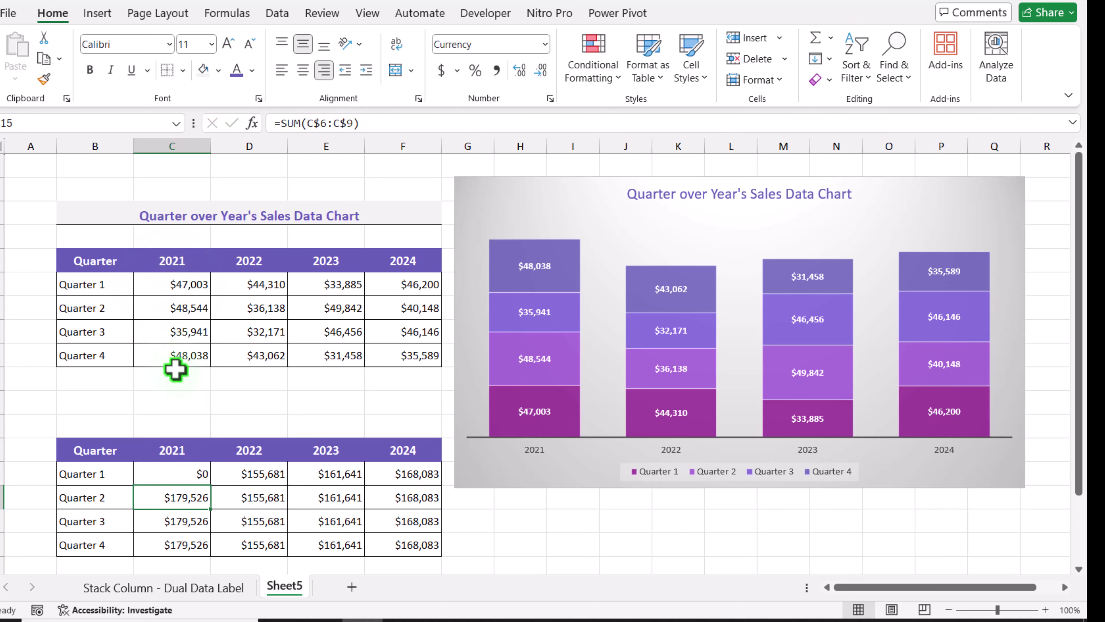
- Format C14 as a percentage and fill its formula through the range C14:F17
{"action": "left_click", "coordinate": [194, 476]}
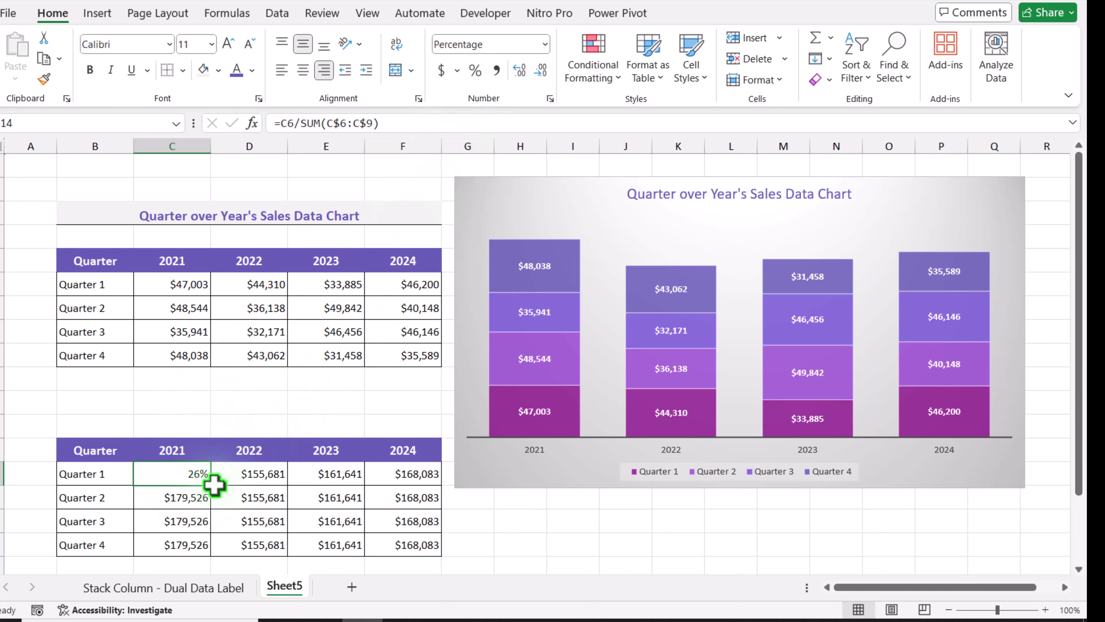
{"action": "left_click_drag", "start_coordinate": [211, 487], "coordinate": [421, 554]}
{"action": "left_click_drag", "start_coordinate": [421, 554], "coordinate": [421, 554]}
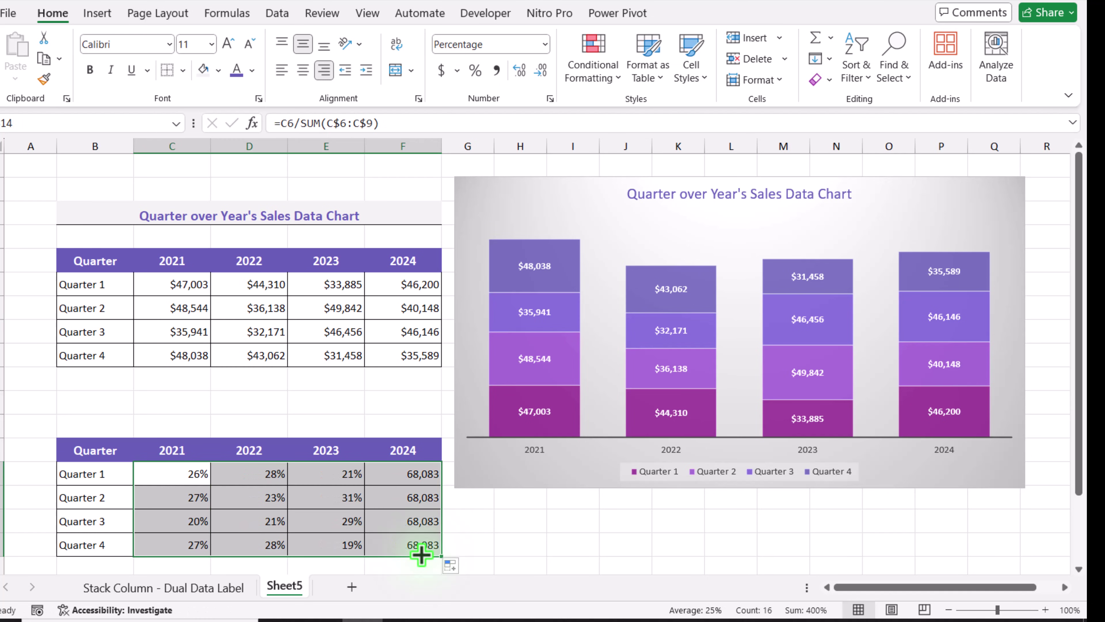
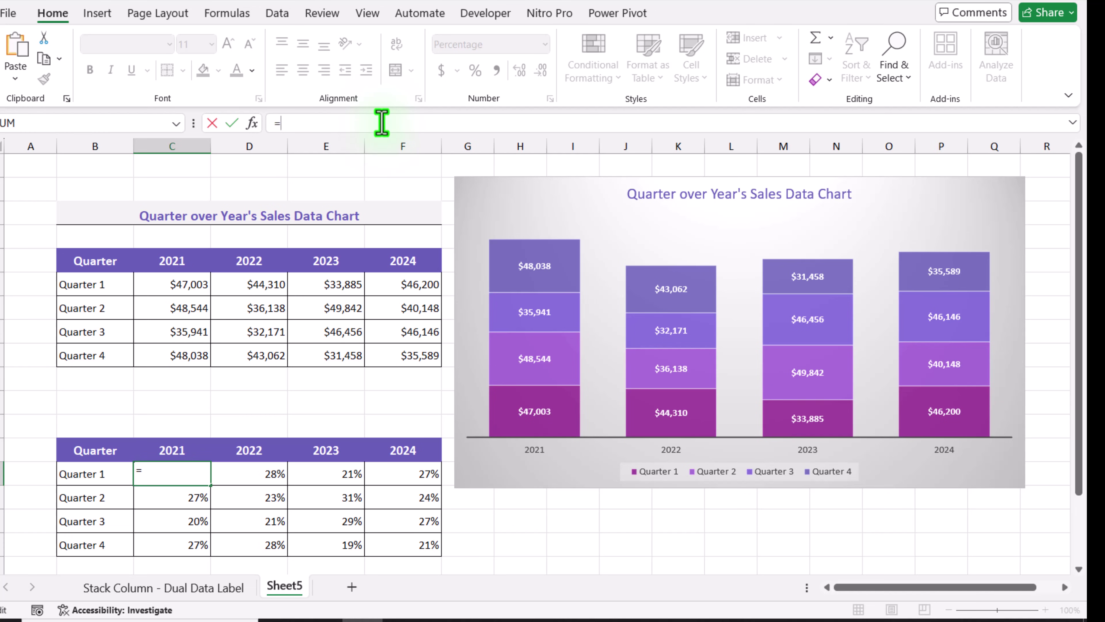
- Begin a TEXTJOIN formula in C14 with CHAR(10) as the delimiter and TRUE to ignore empty cells
{"action": "type", "text": "text"}
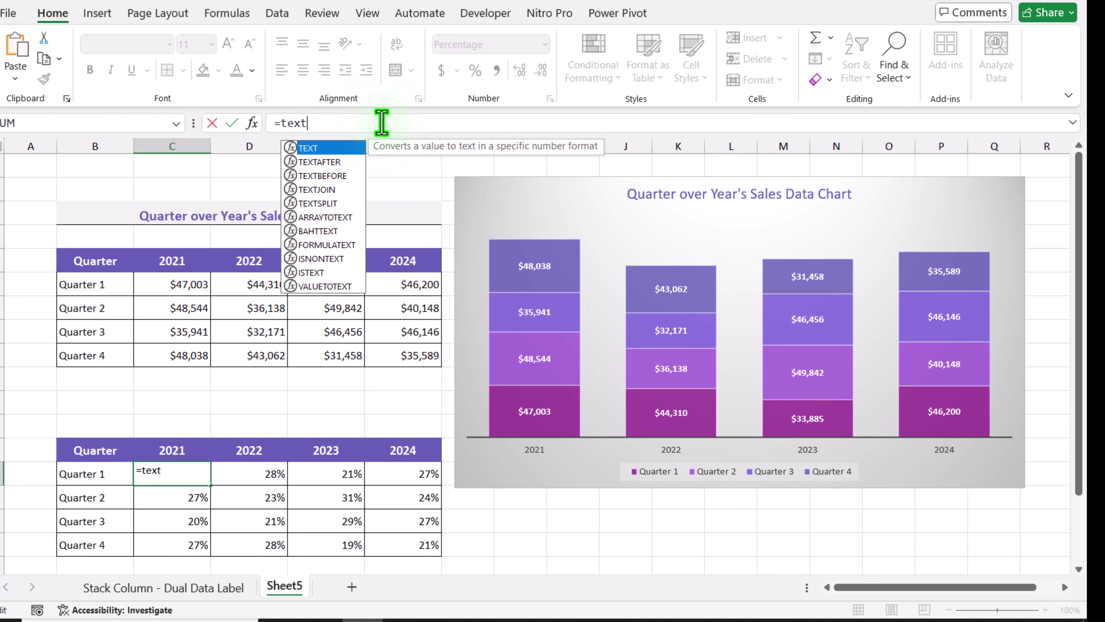
{"action": "type", "text": "join("}
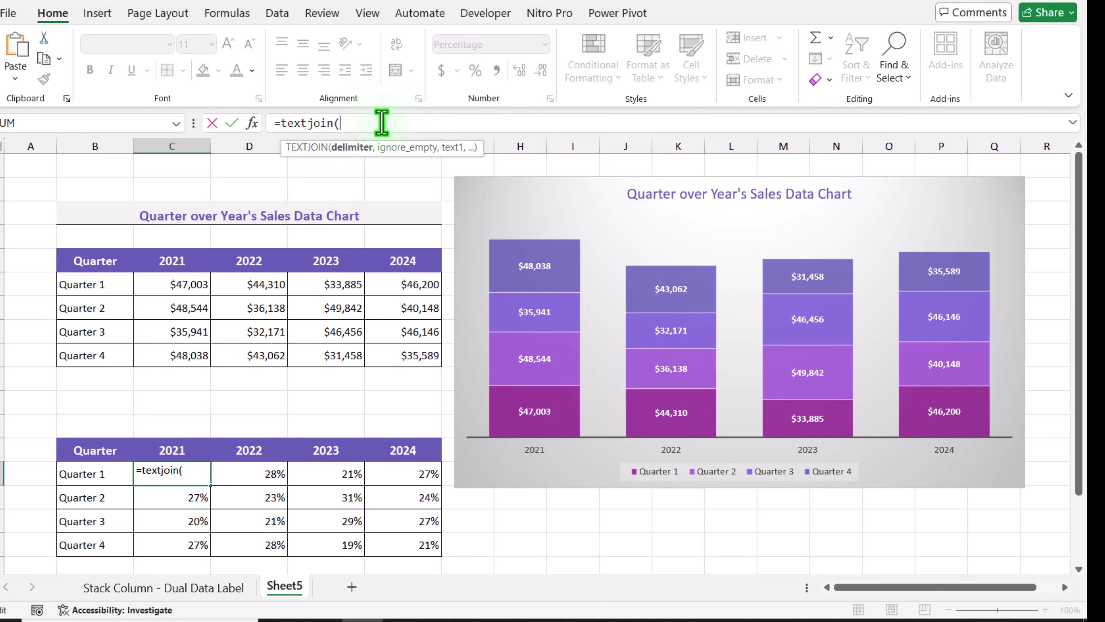
{"action": "type", "text": "c"}
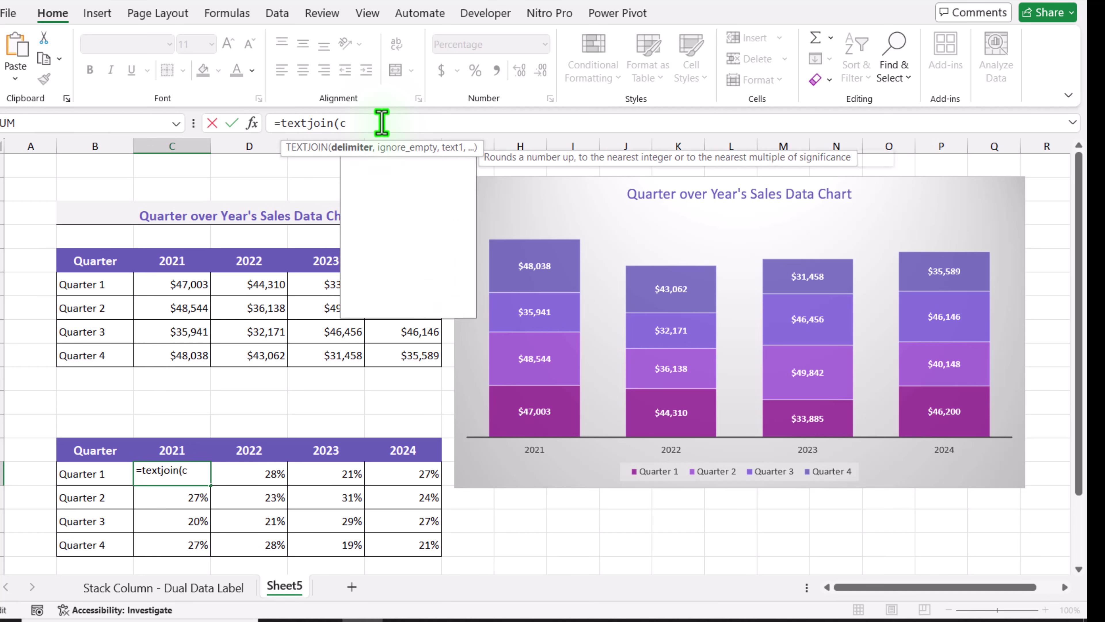
{"action": "type", "text": "har(10)"}
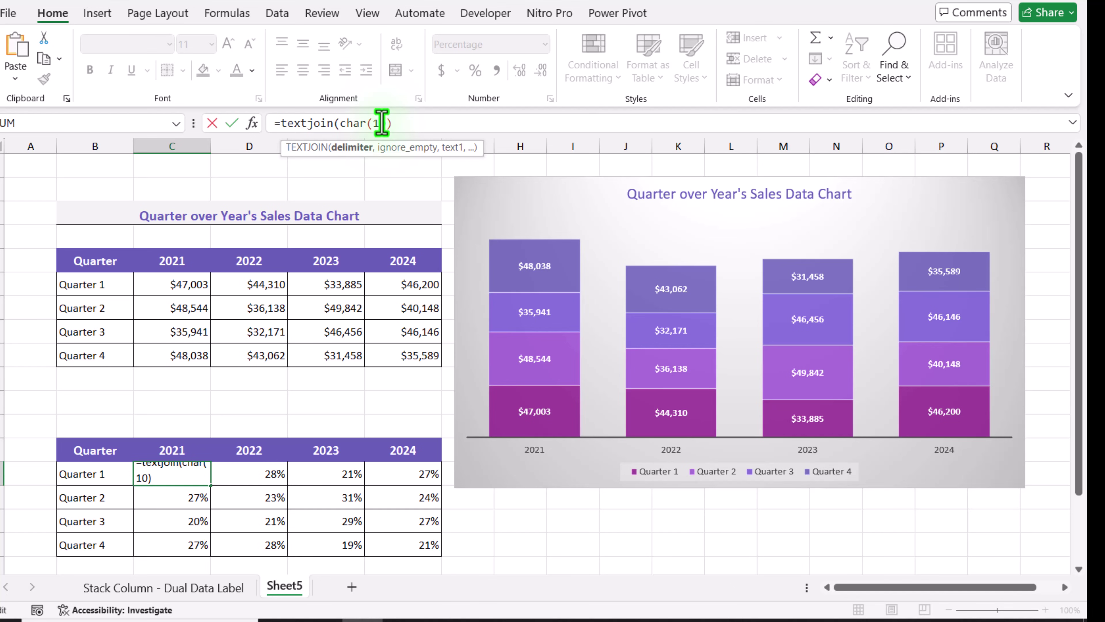
{"action": "type", "text": ",true,"}
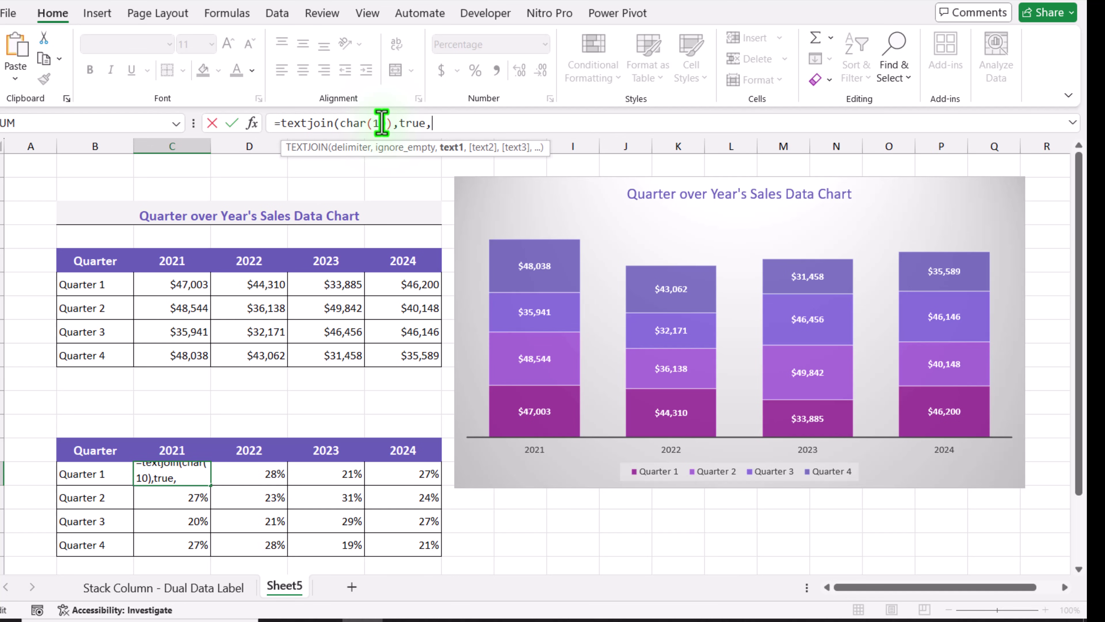
- Add TEXT(C6,"$#,##") as the first text argument of the TEXTJOIN formula and preview that argument's result
{"action": "type", "text": "text("}
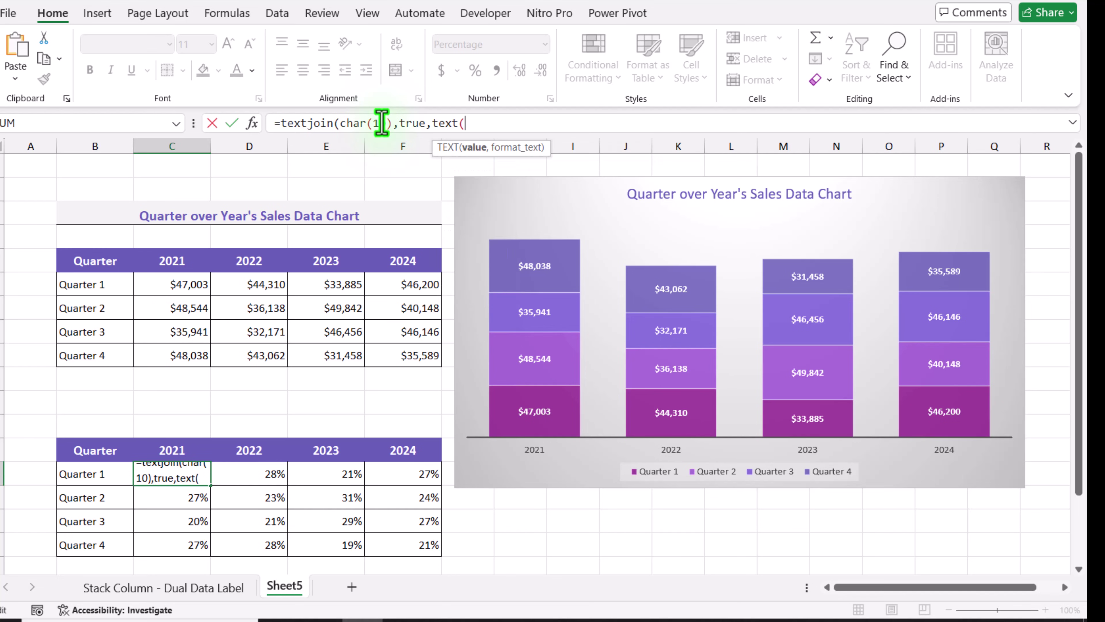
{"action": "left_click", "coordinate": [177, 284]}
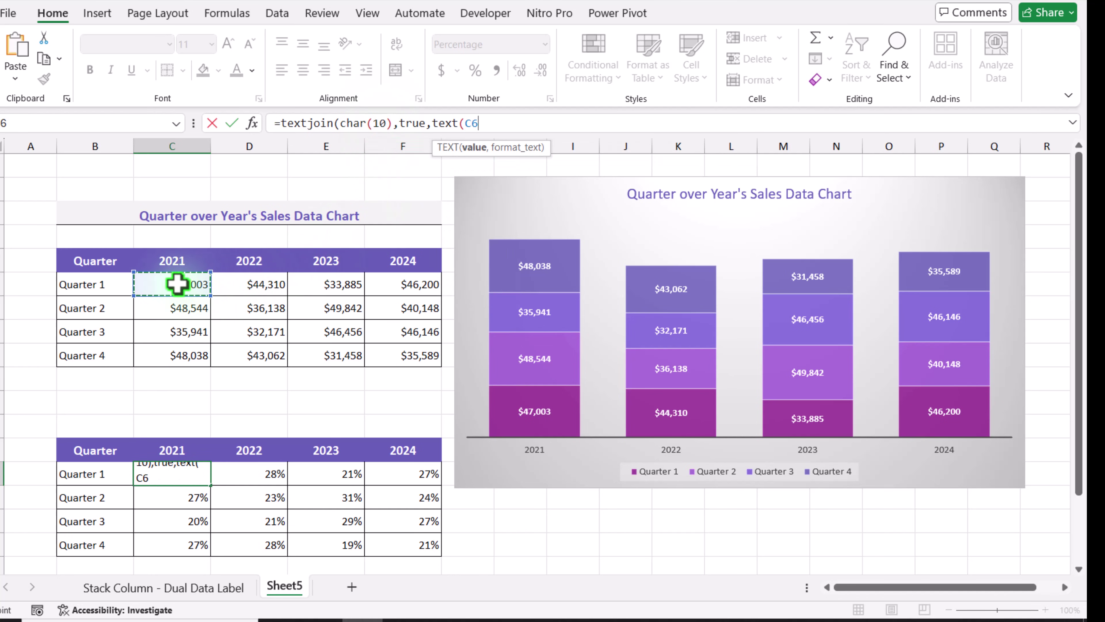
{"action": "type", "text": ",\"$#,##"}
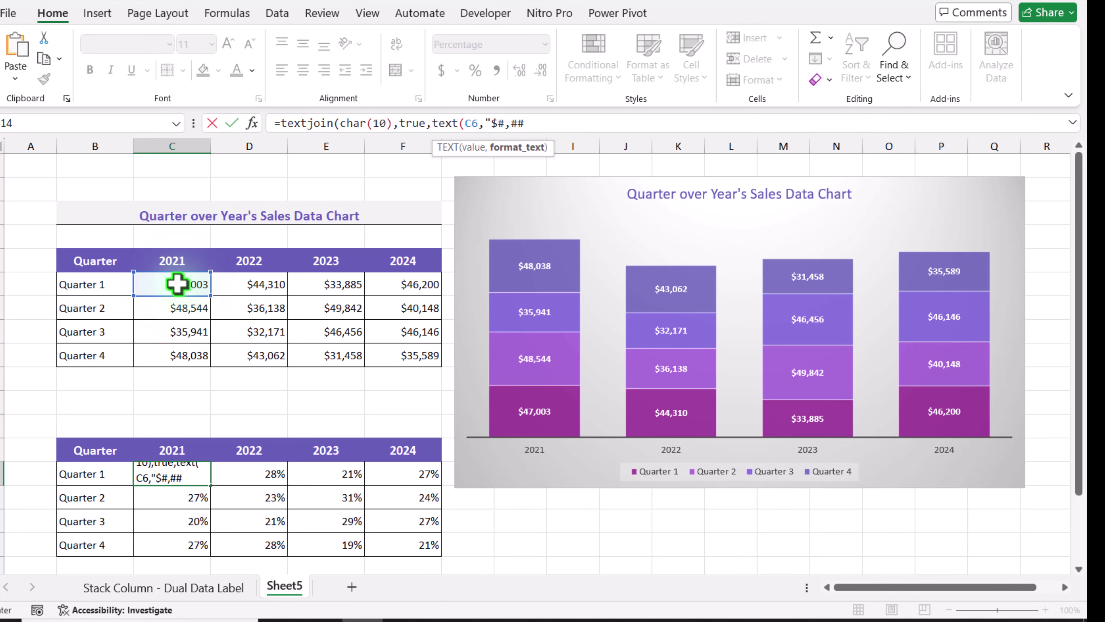
{"action": "type", "text": "\")"}
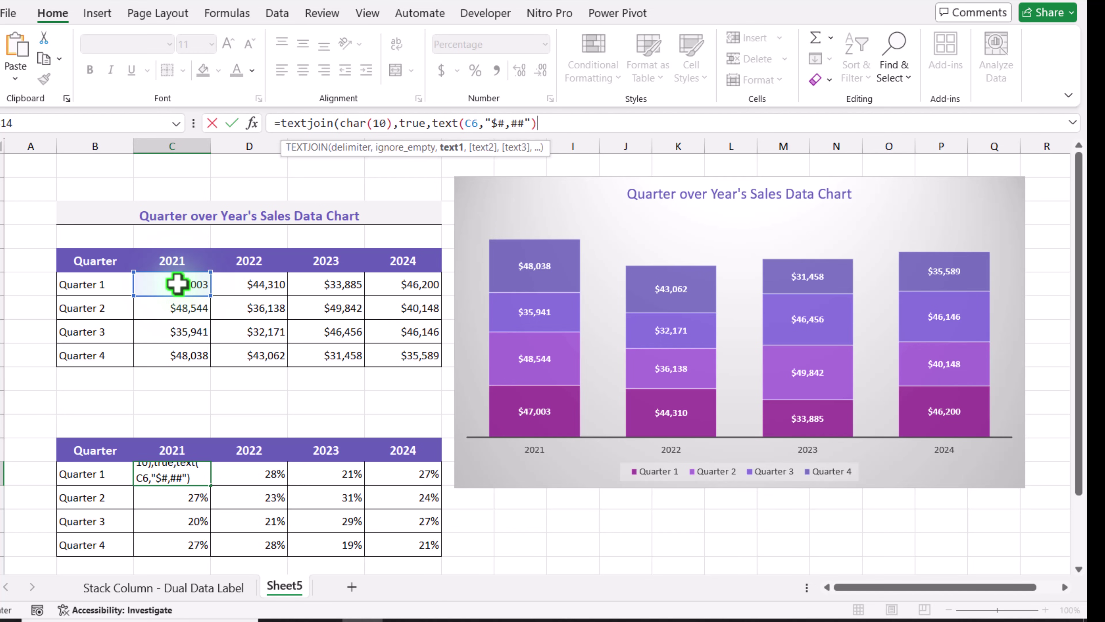
{"action": "left_click_drag", "start_coordinate": [432, 124], "coordinate": [541, 127]}
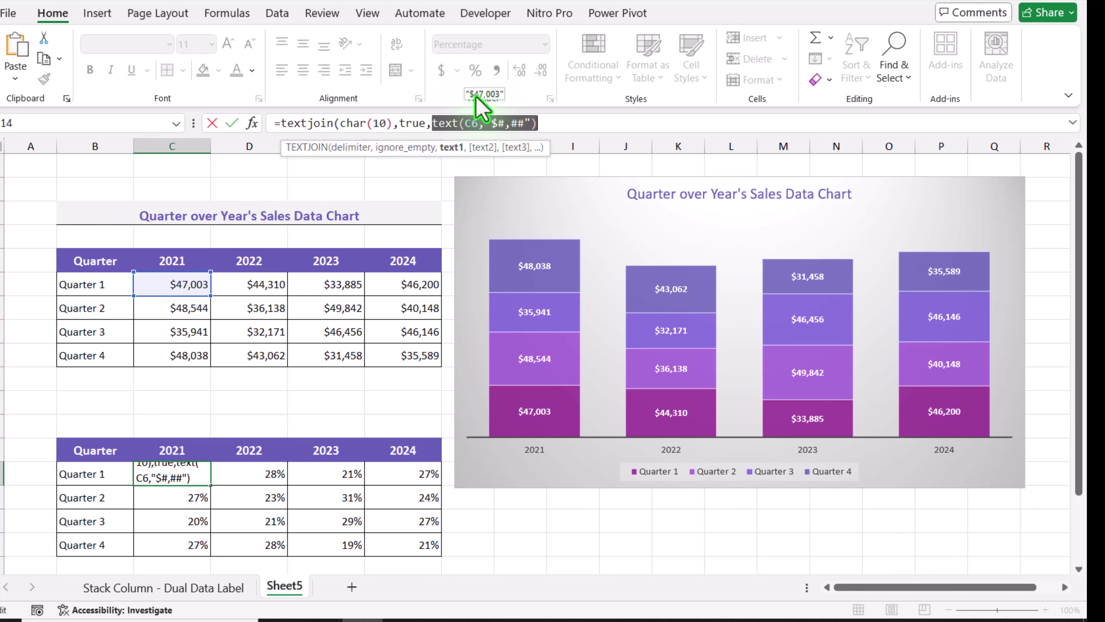
{"action": "left_click", "coordinate": [541, 129]}
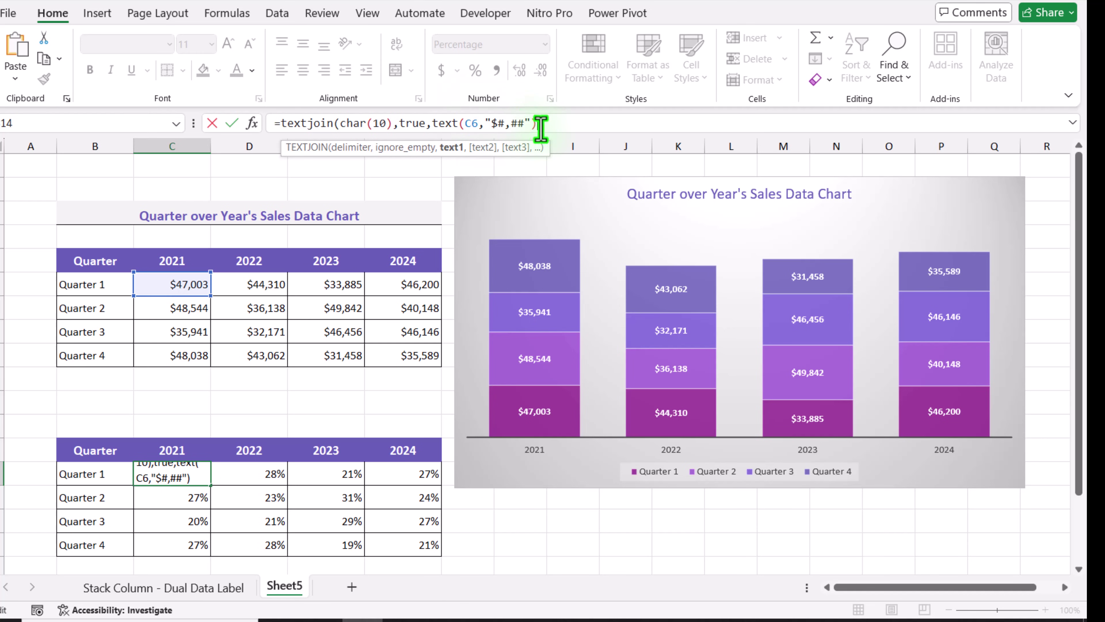
- Add TEXT(C6/SUM(C$6:C$9),"0.0%") as the second text argument of the TEXTJOIN formula in C14 and complete the formula
{"action": "type", "text": ","}
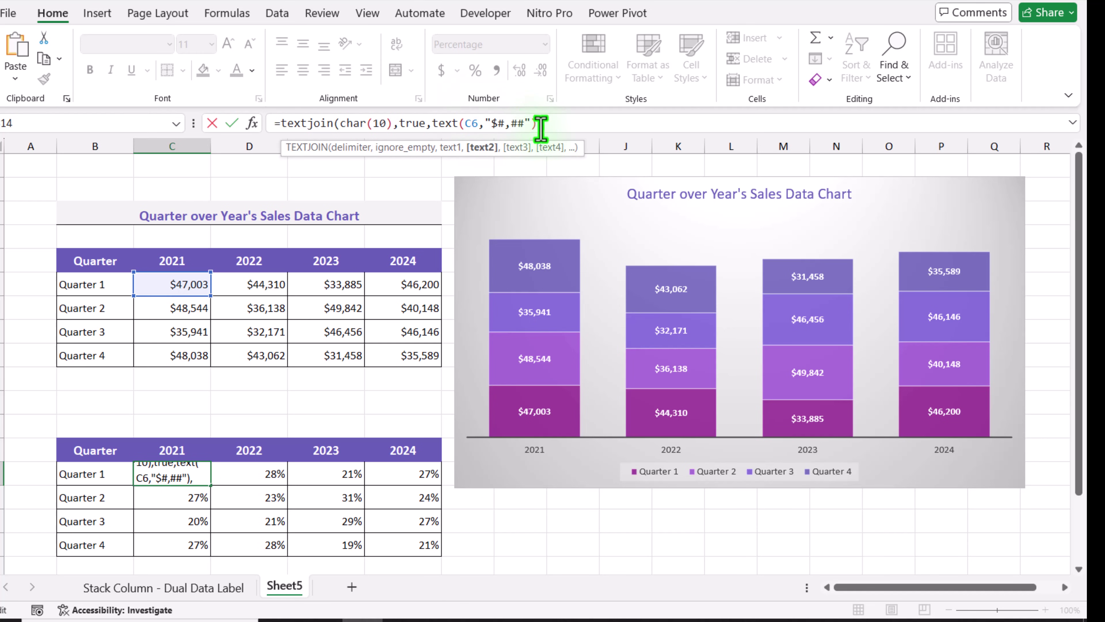
{"action": "type", "text": "text("}
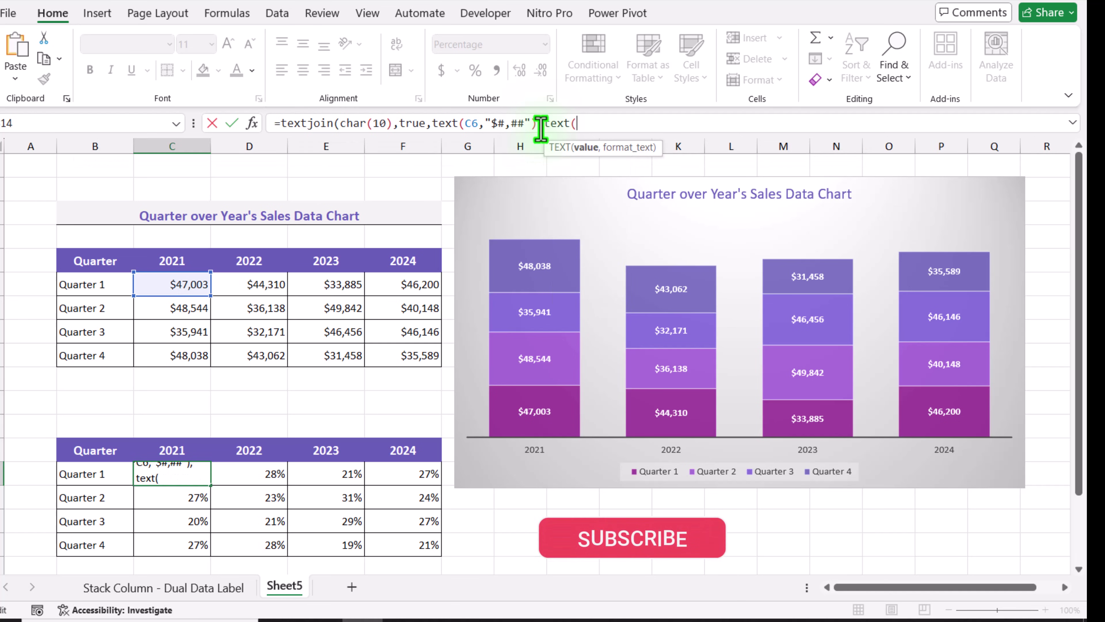
{"action": "type", "text": "C6/SUM(C$6:C$9)"}
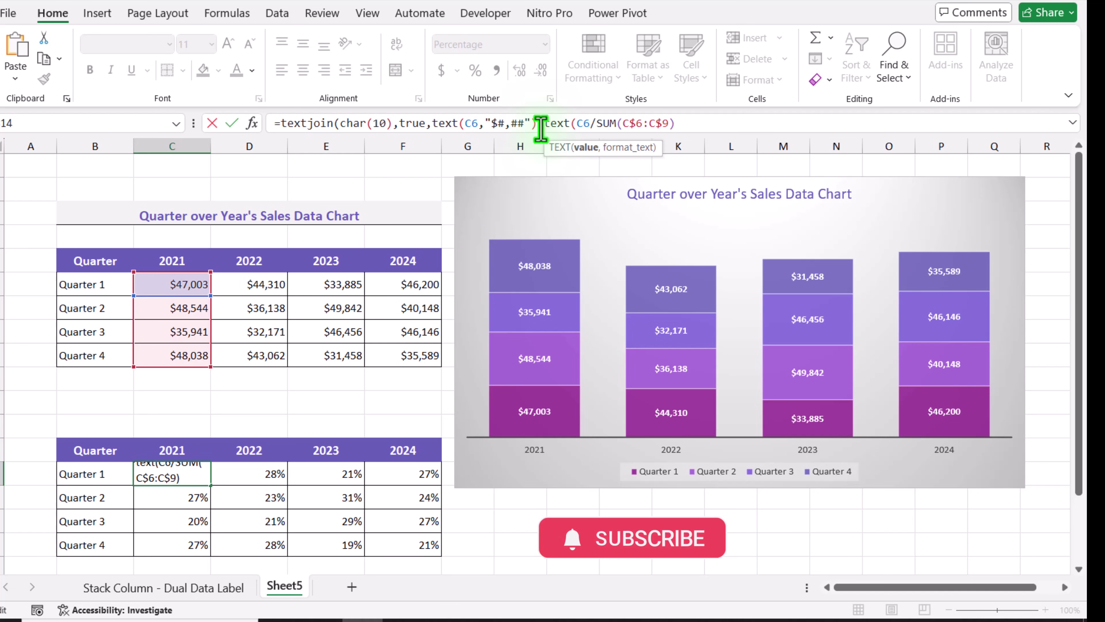
{"action": "type", "text": ",\"0.0"}
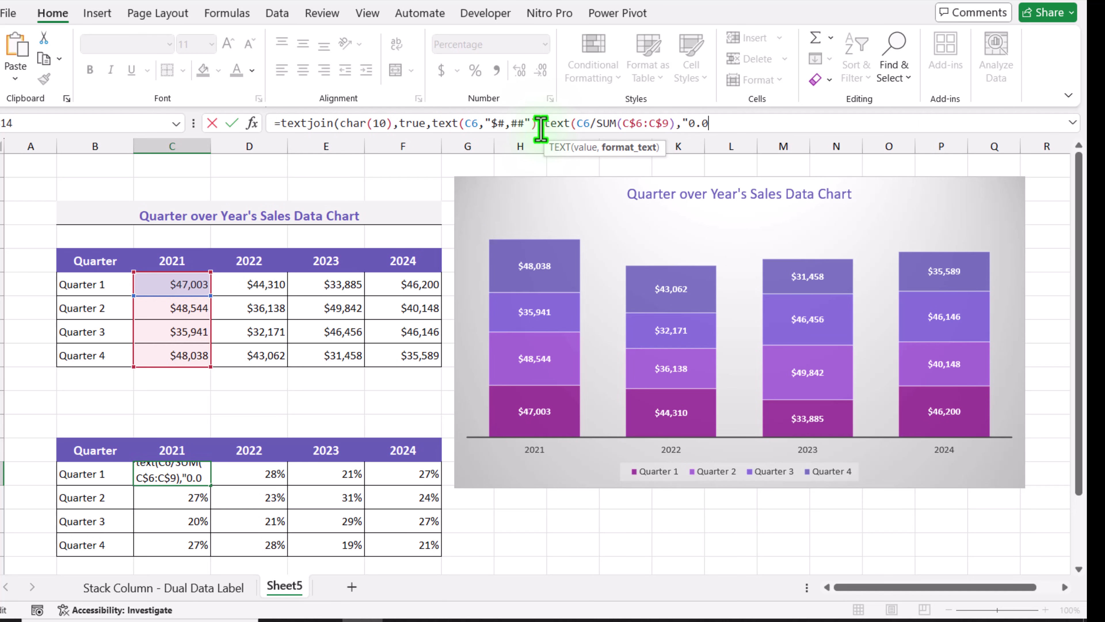
{"action": "type", "text": "%\")"}
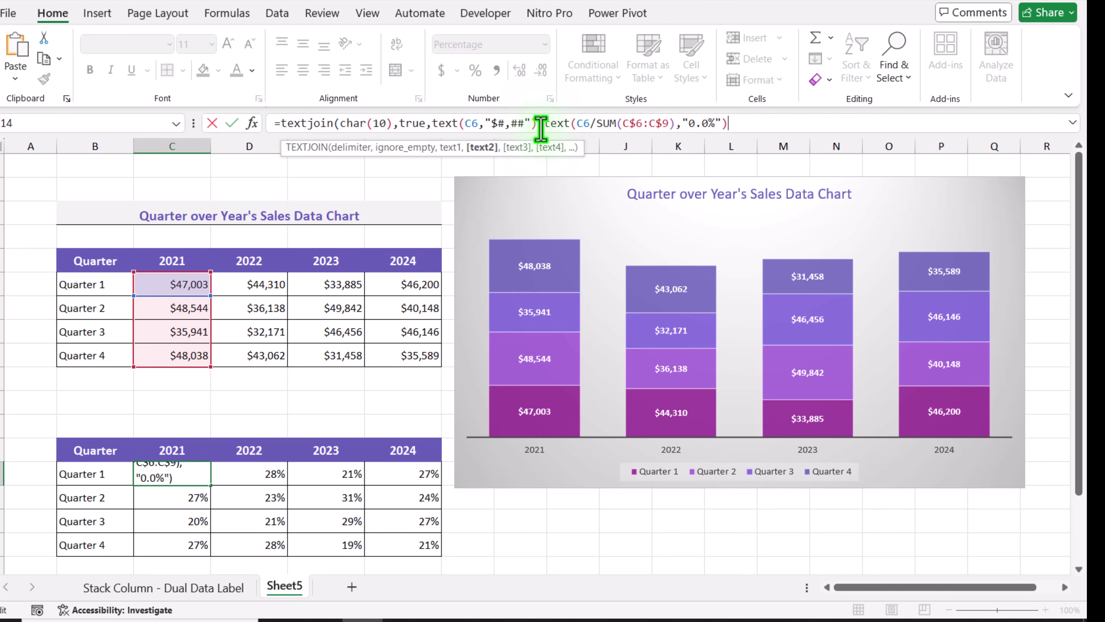
{"action": "type", "text": ")"}
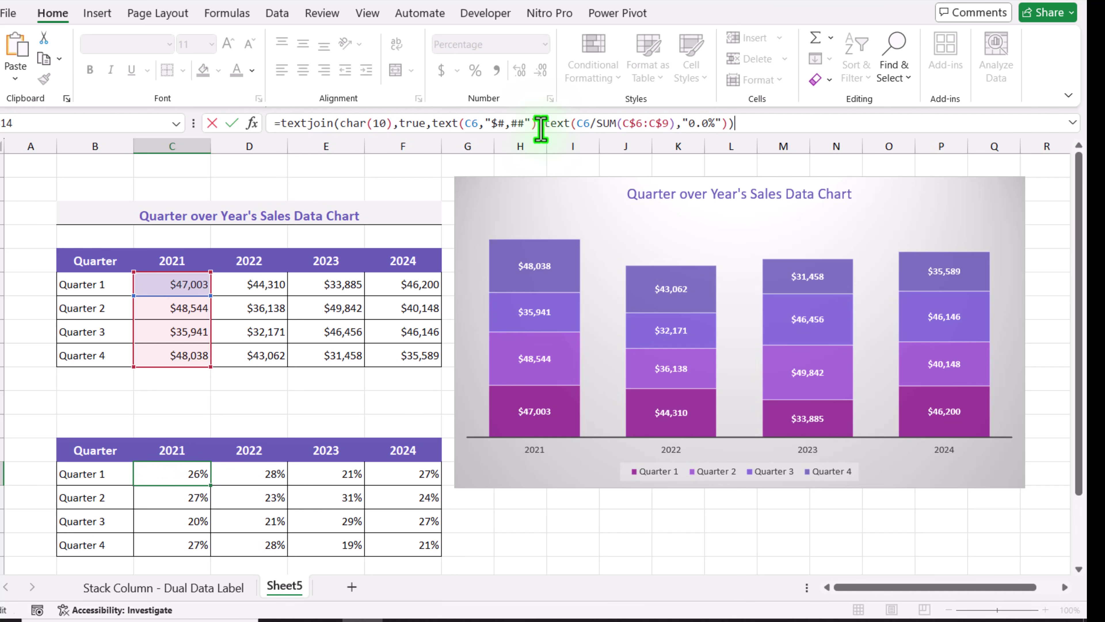
{"action": "key", "text": "Return"}
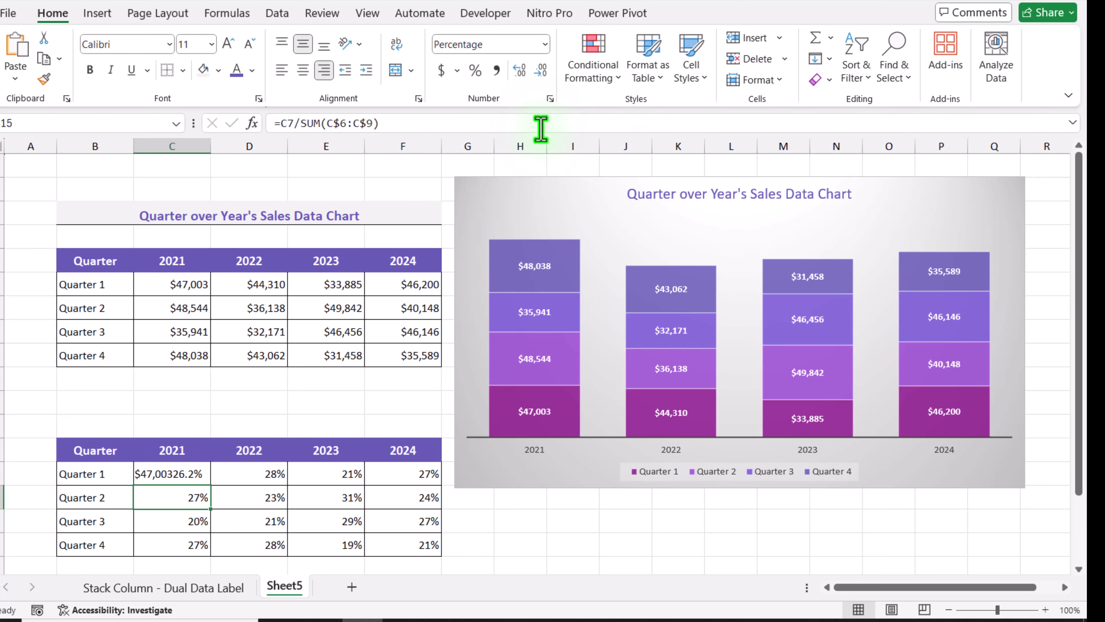
- Wrap the text in C14 and increase the height of row 14 to fit the amount and percentage on two lines
{"action": "left_click", "coordinate": [193, 472]}
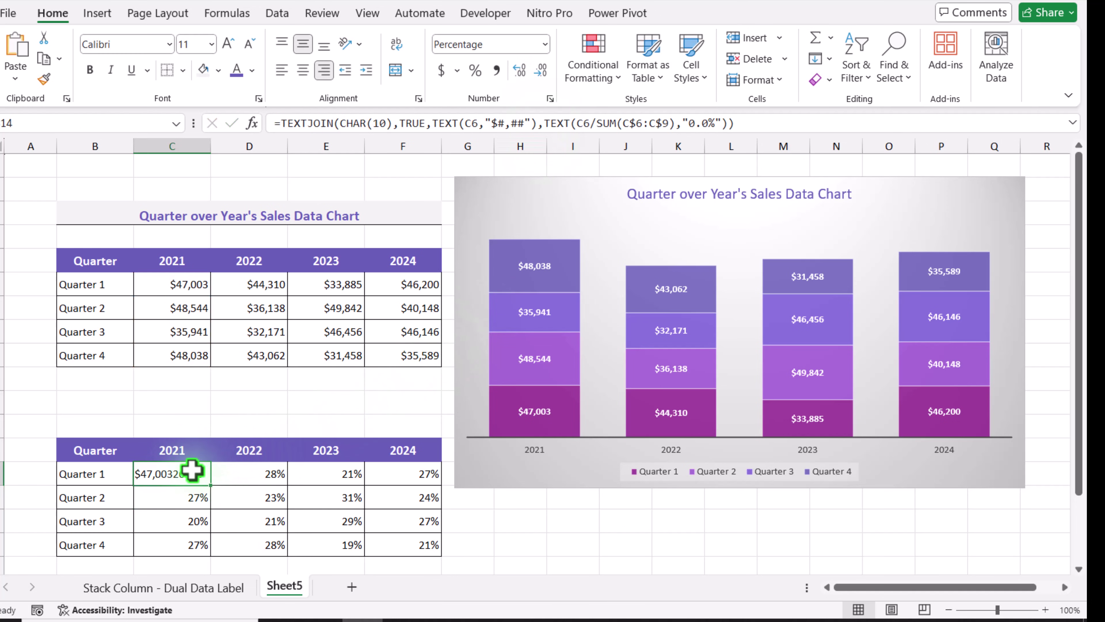
{"action": "left_click", "coordinate": [397, 45]}
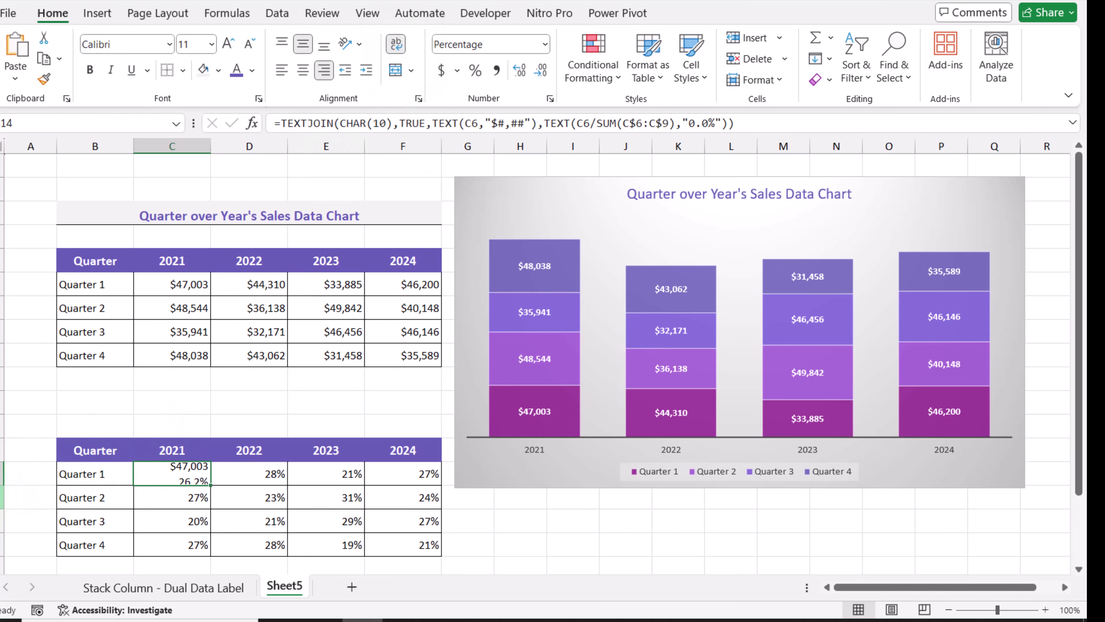
{"action": "left_click_drag", "start_coordinate": [2, 486], "coordinate": [2, 497]}
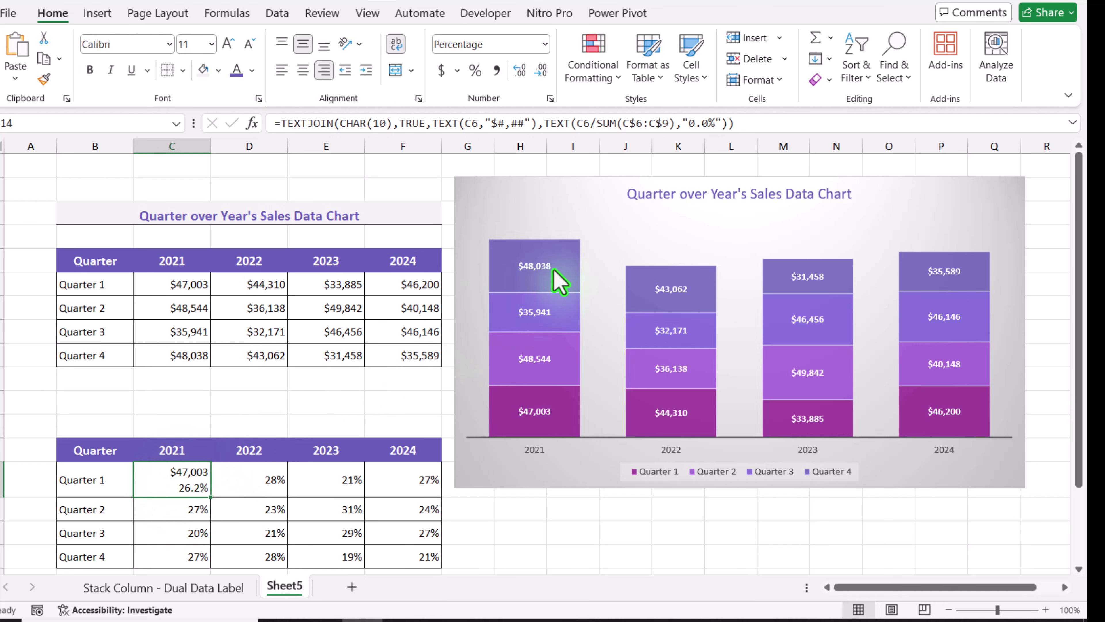
- Change the percentage format in C14's TEXTJOIN formula to "(0.0%)" so the share is enclosed in parentheses
{"action": "left_click", "coordinate": [689, 124]}
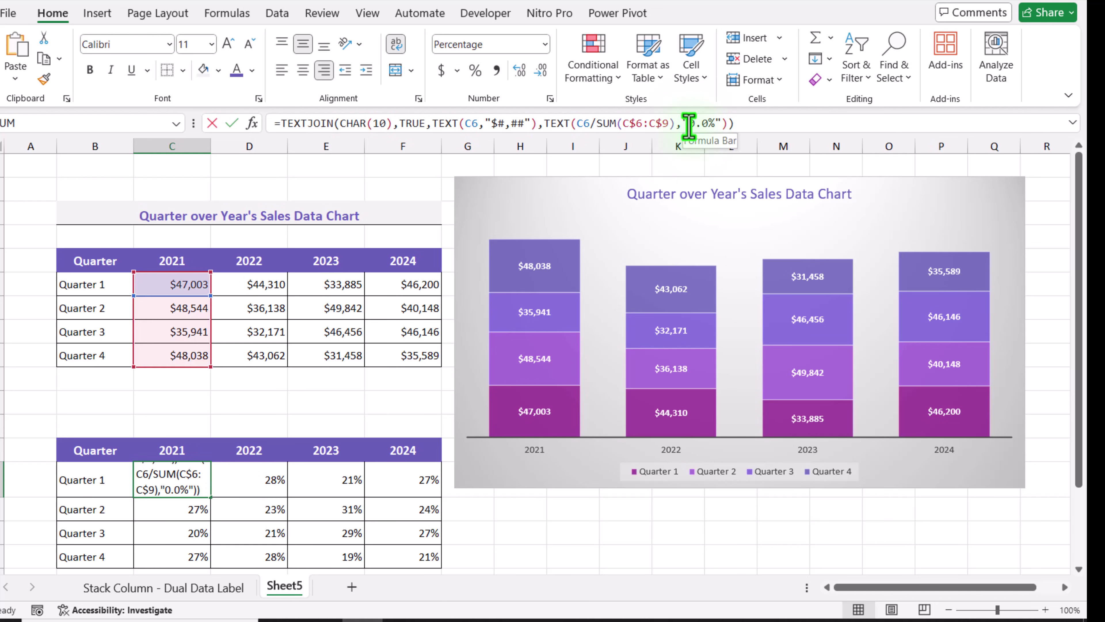
{"action": "type", "text": "("}
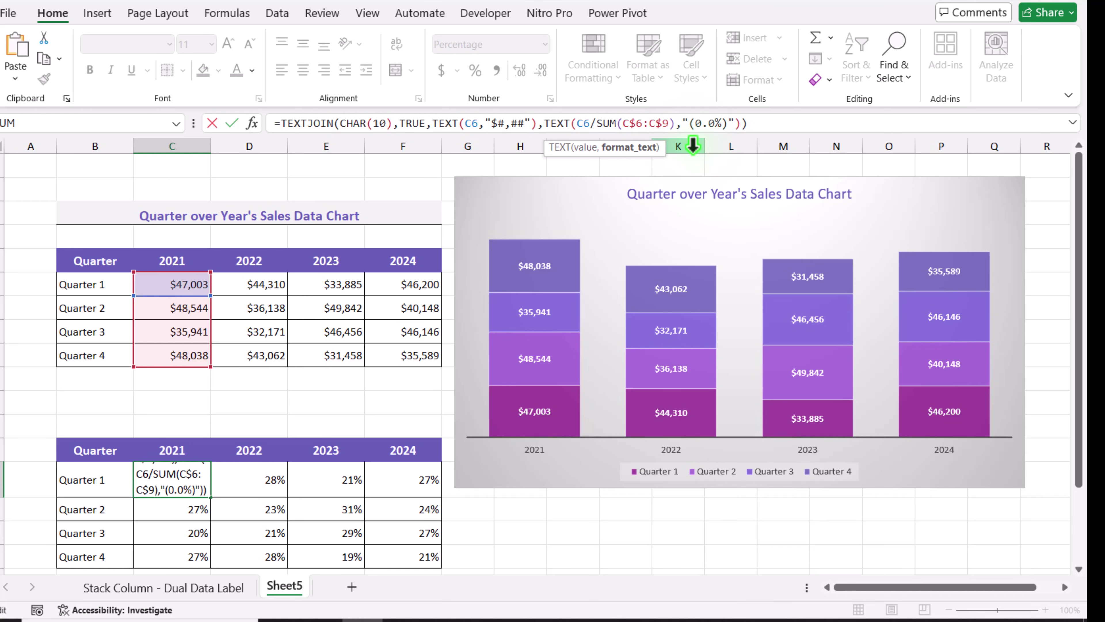
{"action": "key", "text": "Return"}
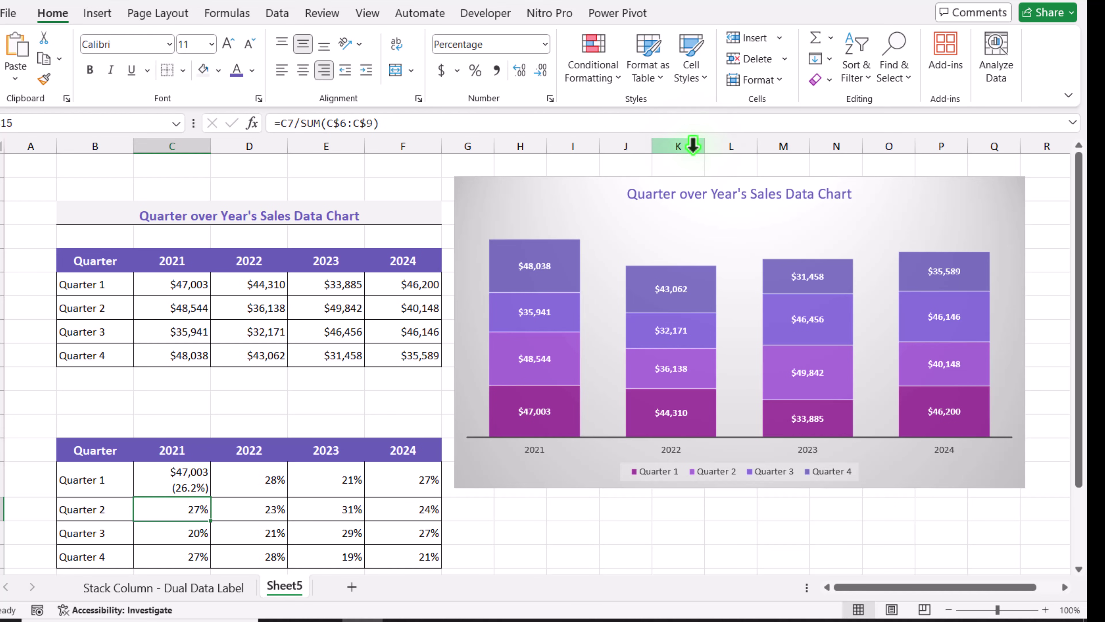
- Fill the C14 formula through C14:F17 and increase the helper table's row heights to fit two-line values
{"action": "left_click", "coordinate": [207, 490]}
{"action": "left_click_drag", "start_coordinate": [211, 497], "coordinate": [197, 549]}
{"action": "scroll", "coordinate": [198, 540], "scroll_direction": "down", "scroll_amount": 3}
{"action": "left_click_drag", "start_coordinate": [209, 497], "coordinate": [421, 496]}
{"action": "left_click_drag", "start_coordinate": [2, 408], "coordinate": [5, 487]}
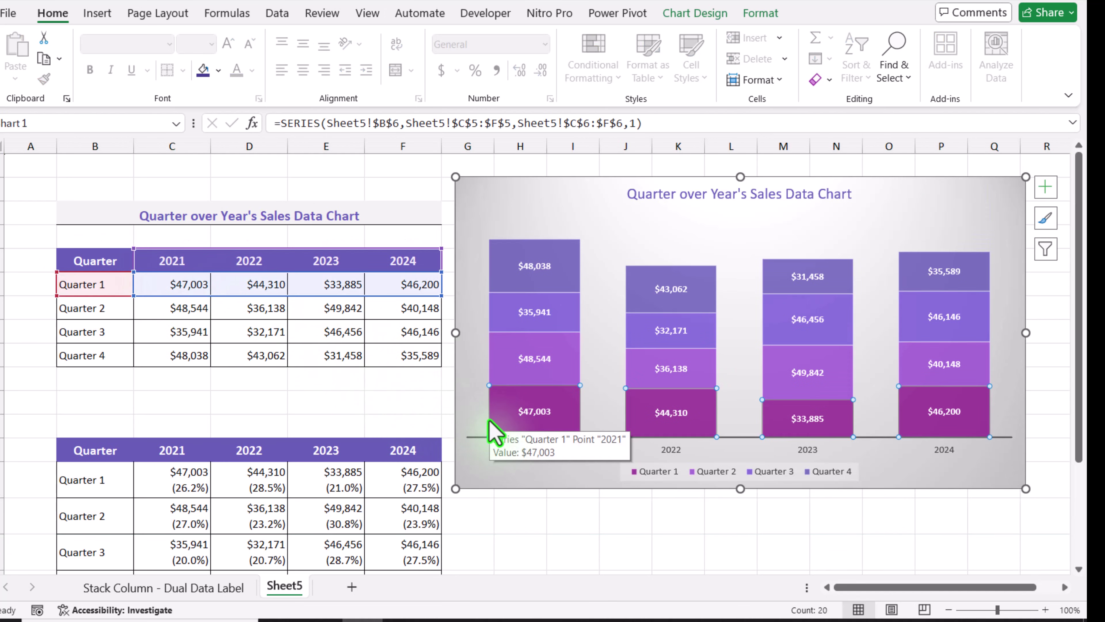
- Set the Quarter 1 series data labels to take their text from cells C14:F14 and turn off Value
{"action": "left_click", "coordinate": [1048, 192]}
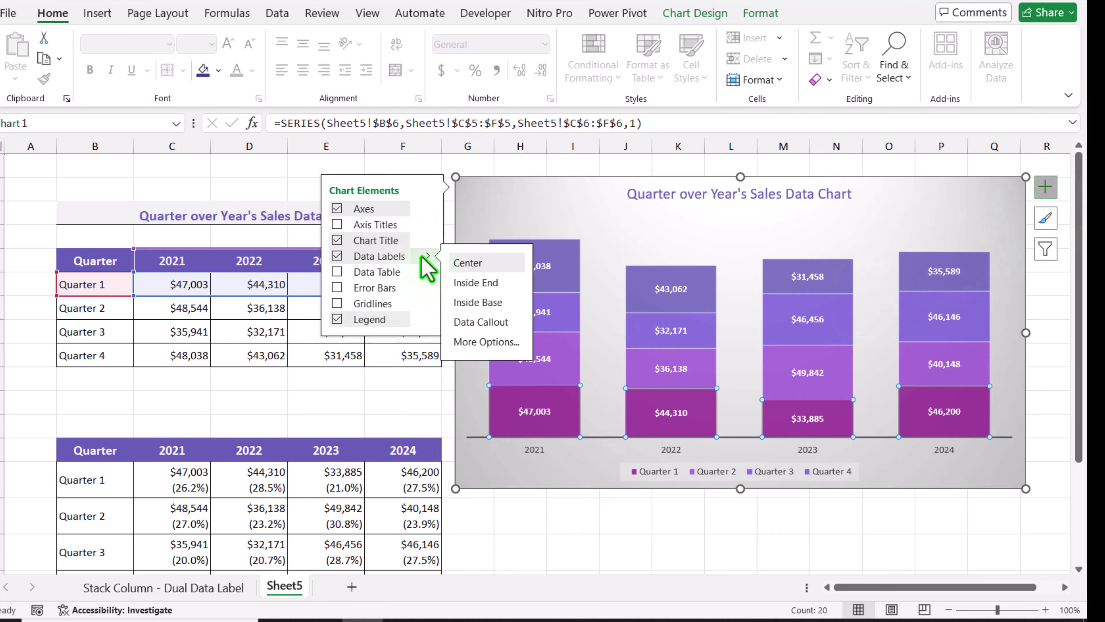
{"action": "left_click", "coordinate": [500, 361]}
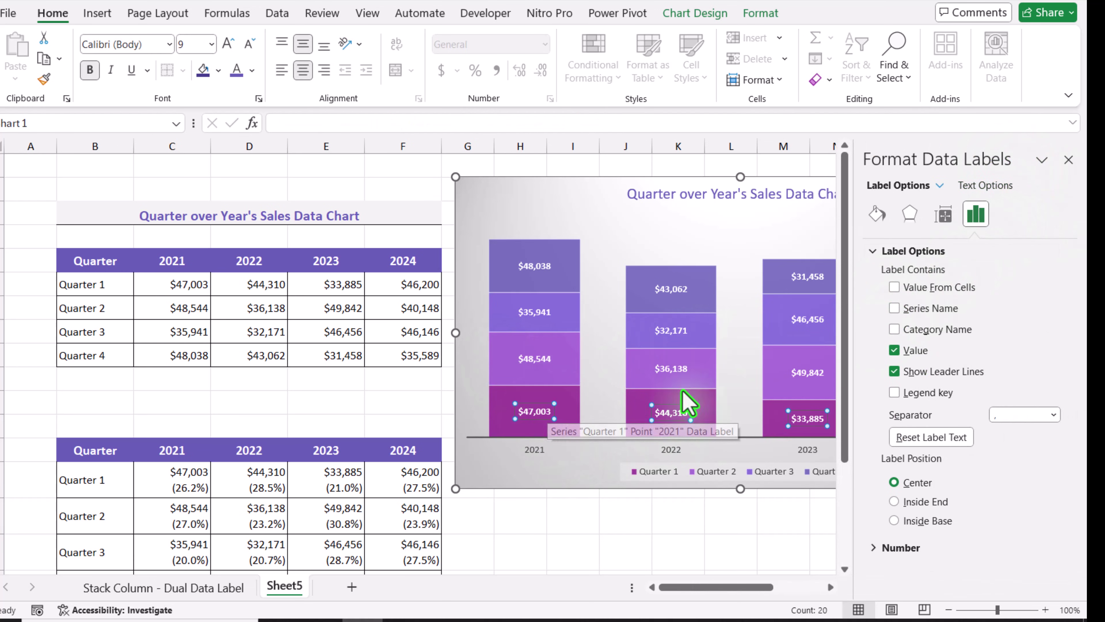
{"action": "left_click", "coordinate": [895, 288]}
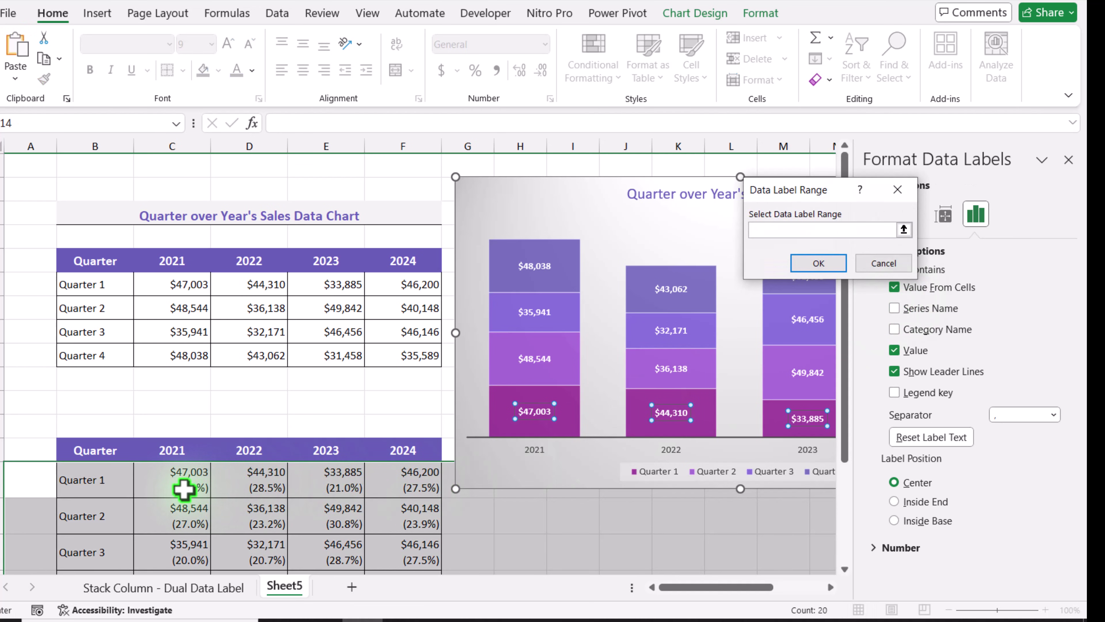
{"action": "left_click_drag", "start_coordinate": [182, 483], "coordinate": [390, 482]}
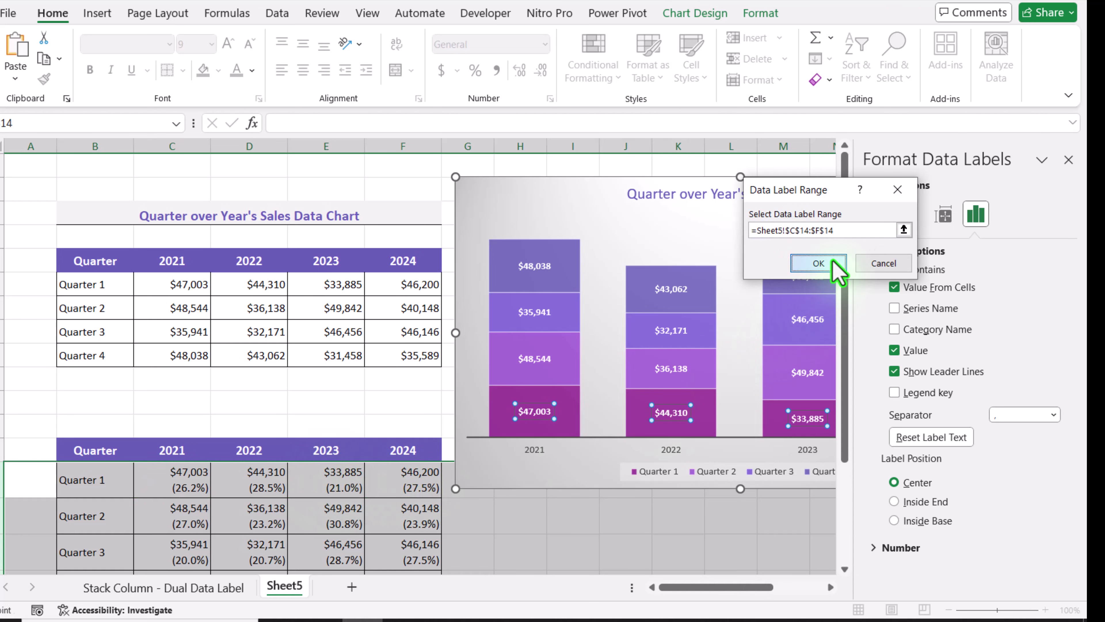
{"action": "left_click", "coordinate": [819, 263]}
{"action": "left_click", "coordinate": [914, 364]}
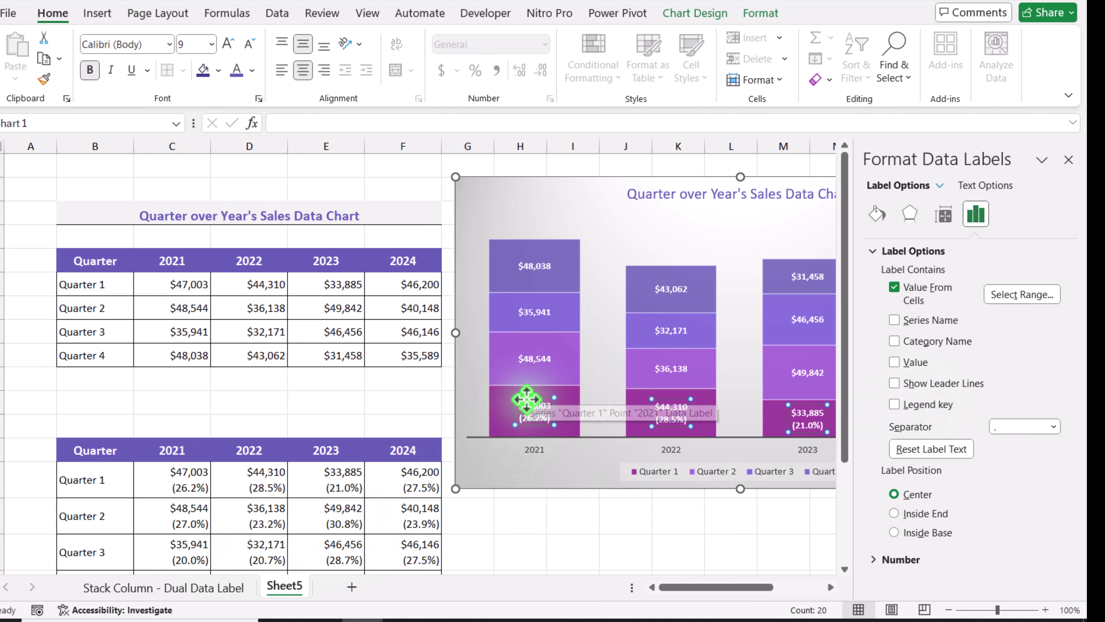
- Set the Quarter 2 series data labels to use the helper table's Quarter 2 cells, C15:F15, and turn off Value
{"action": "left_click", "coordinate": [544, 360]}
{"action": "left_click", "coordinate": [931, 288]}
{"action": "left_click_drag", "start_coordinate": [187, 519], "coordinate": [380, 516]}
{"action": "key", "text": "Return"}
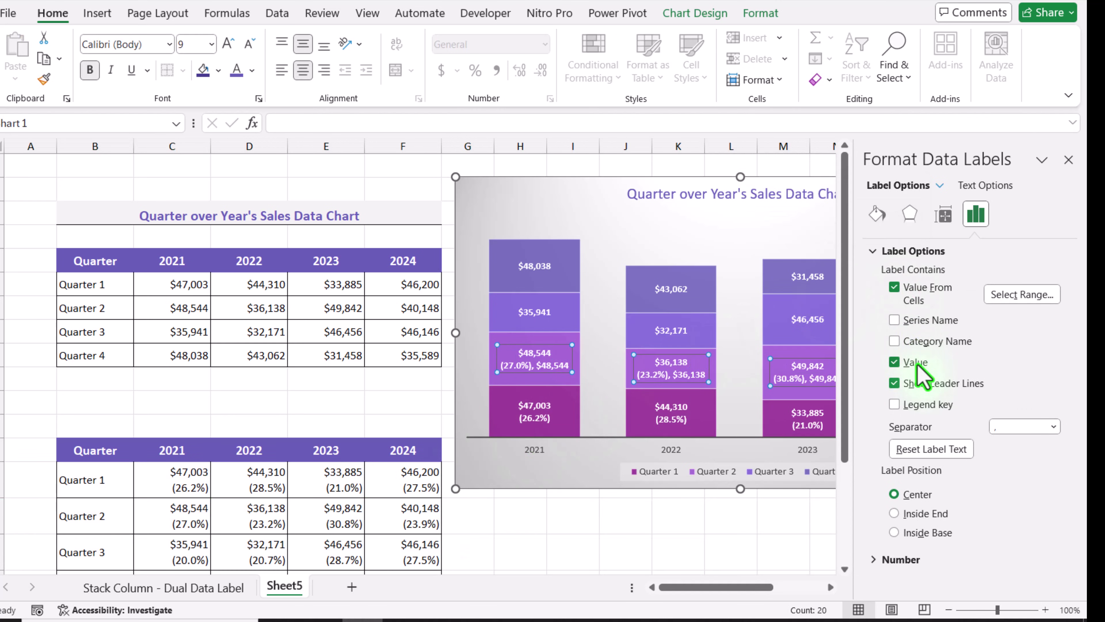
{"action": "left_click", "coordinate": [900, 362]}
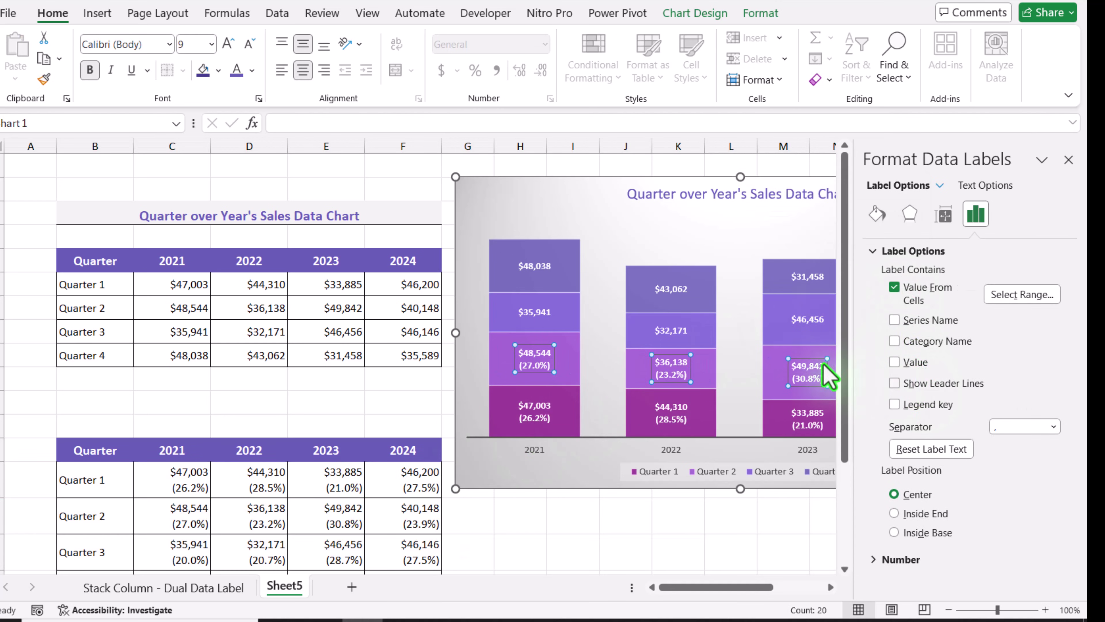
- Set the Quarter 3 series data labels to use only the amounts and percentages from the helper table's Quarter 3 row
{"action": "left_click", "coordinate": [533, 312]}
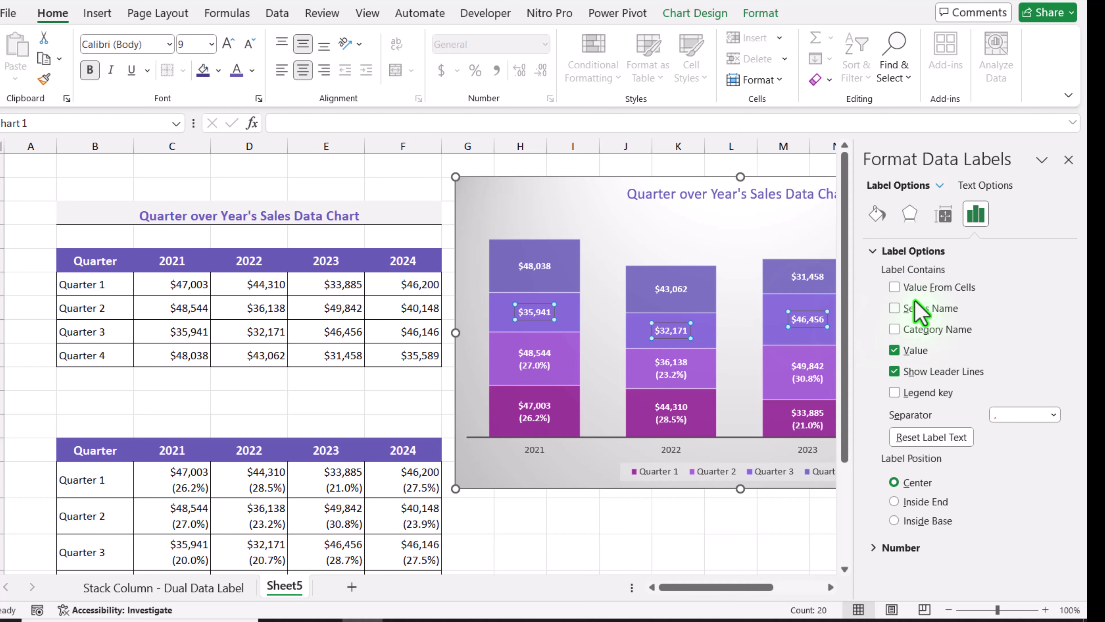
{"action": "left_click", "coordinate": [913, 289]}
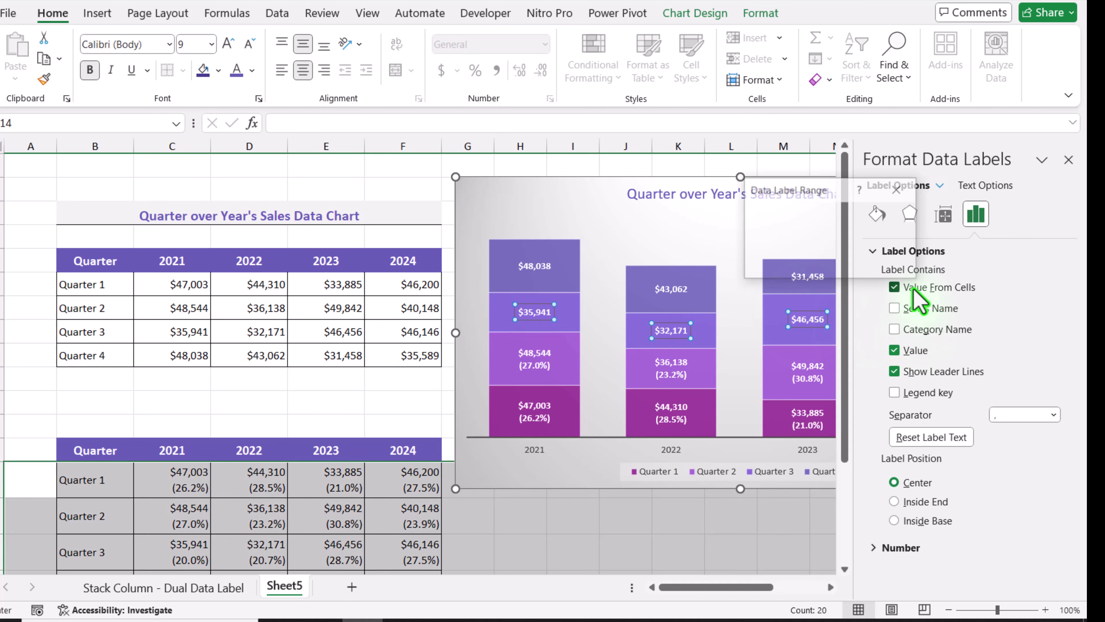
{"action": "key", "text": "Return"}
- Set the Quarter 4 series data labels to use the helper table's Quarter 4 row for 2021 to 2024 and turn off Value
{"action": "left_click", "coordinate": [546, 268]}
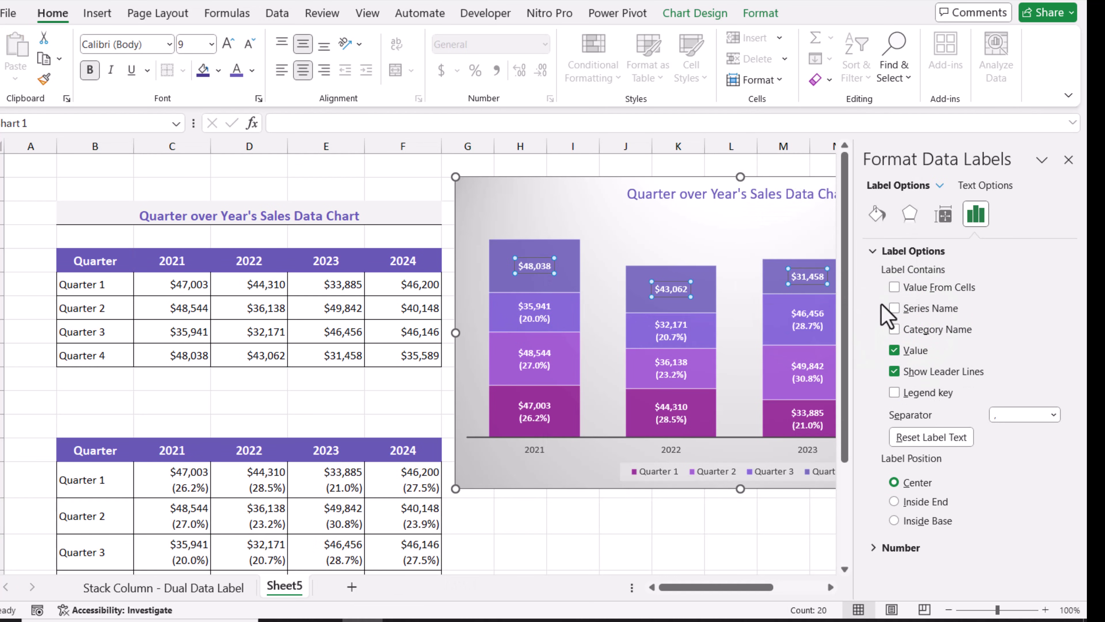
{"action": "left_click", "coordinate": [893, 287]}
{"action": "scroll", "coordinate": [304, 513], "scroll_direction": "down", "scroll_amount": 1}
{"action": "left_click_drag", "start_coordinate": [174, 518], "coordinate": [416, 517]}
{"action": "left_click", "coordinate": [809, 263]}
{"action": "left_click", "coordinate": [895, 362]}
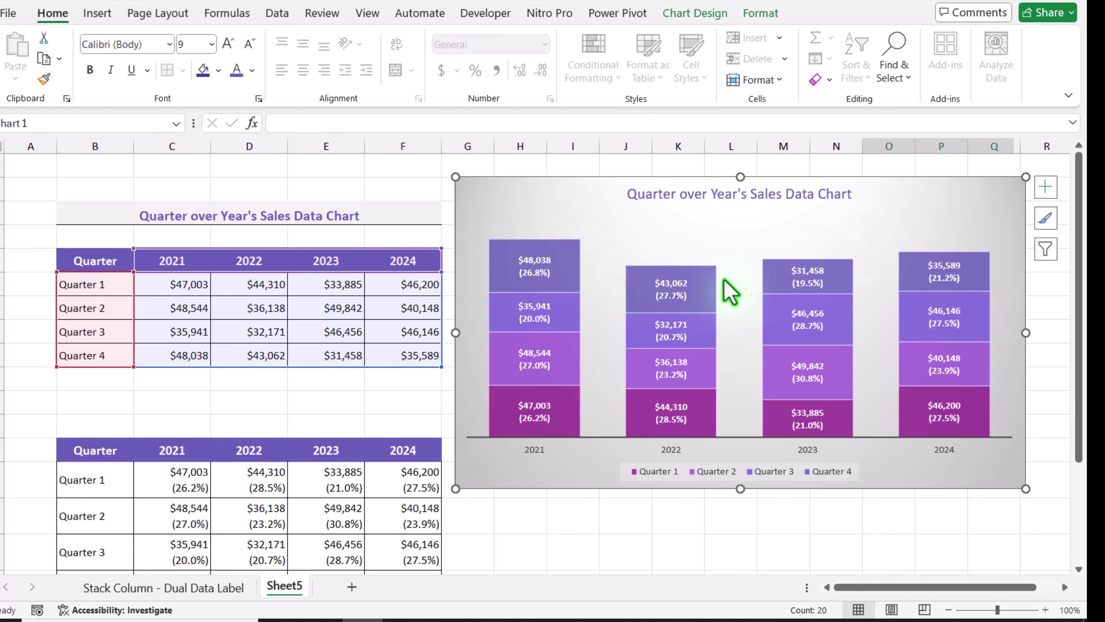
- Add a Total row in row 10 that sums the four quarters of 2021 with SUM(C6:C9), filled across through F10
{"action": "mouse_move", "coordinate": [903, 254]}
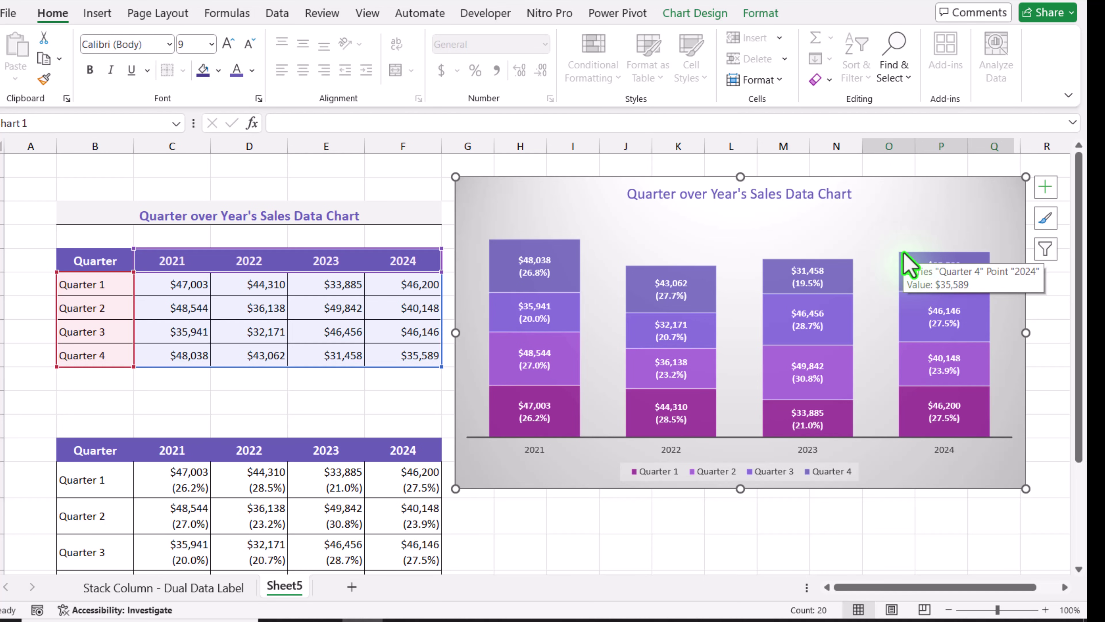
{"action": "left_click", "coordinate": [104, 382]}
{"action": "type", "text": "Total"}
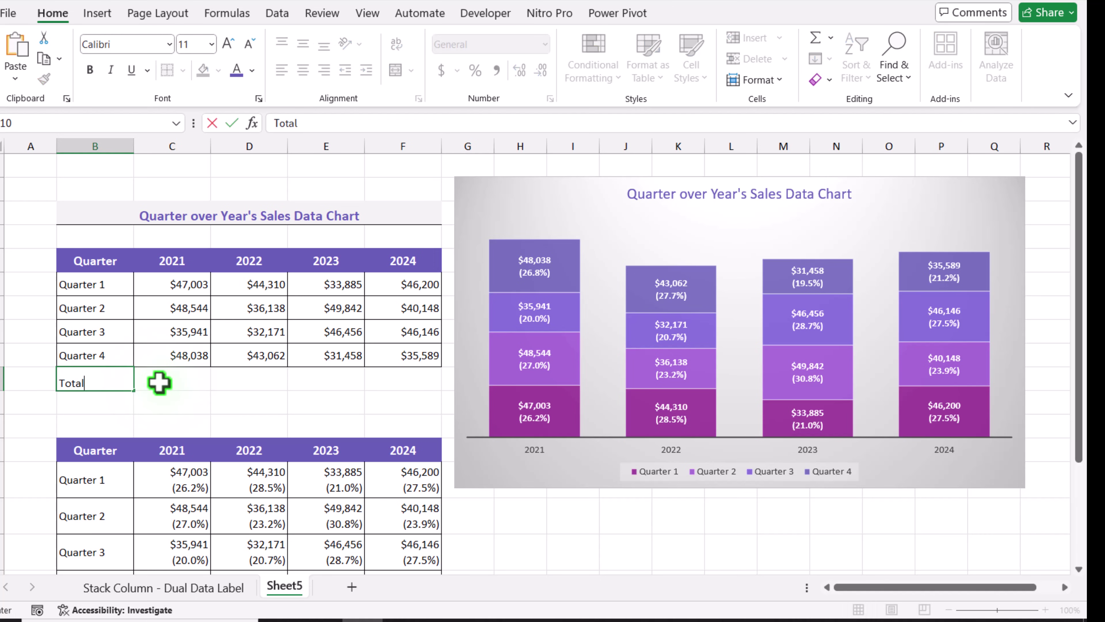
{"action": "left_click", "coordinate": [159, 382]}
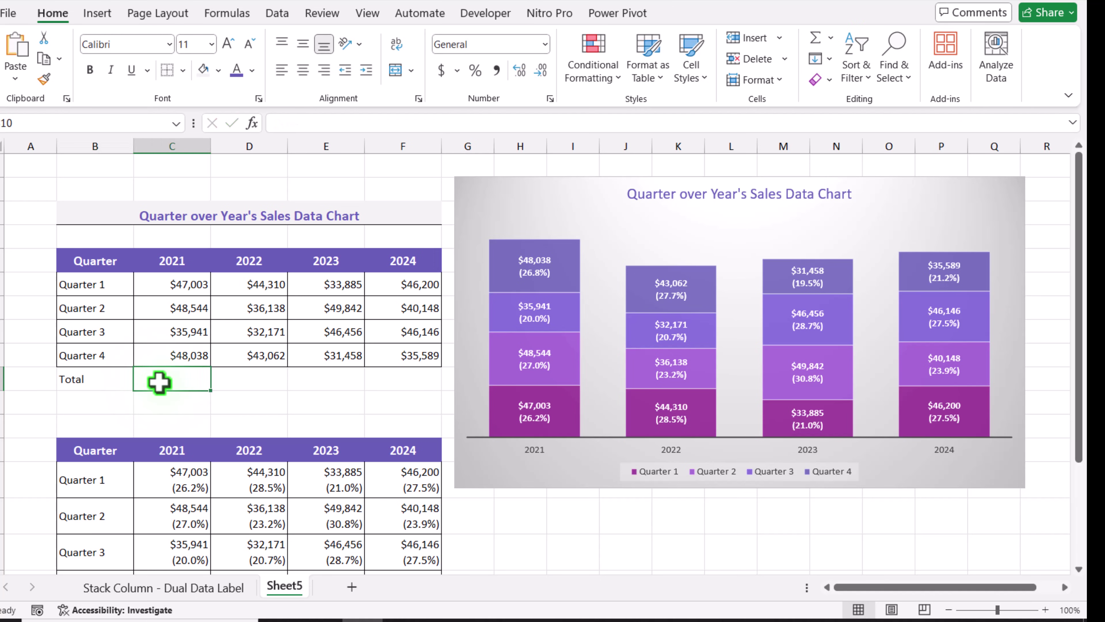
{"action": "type", "text": "=sum("}
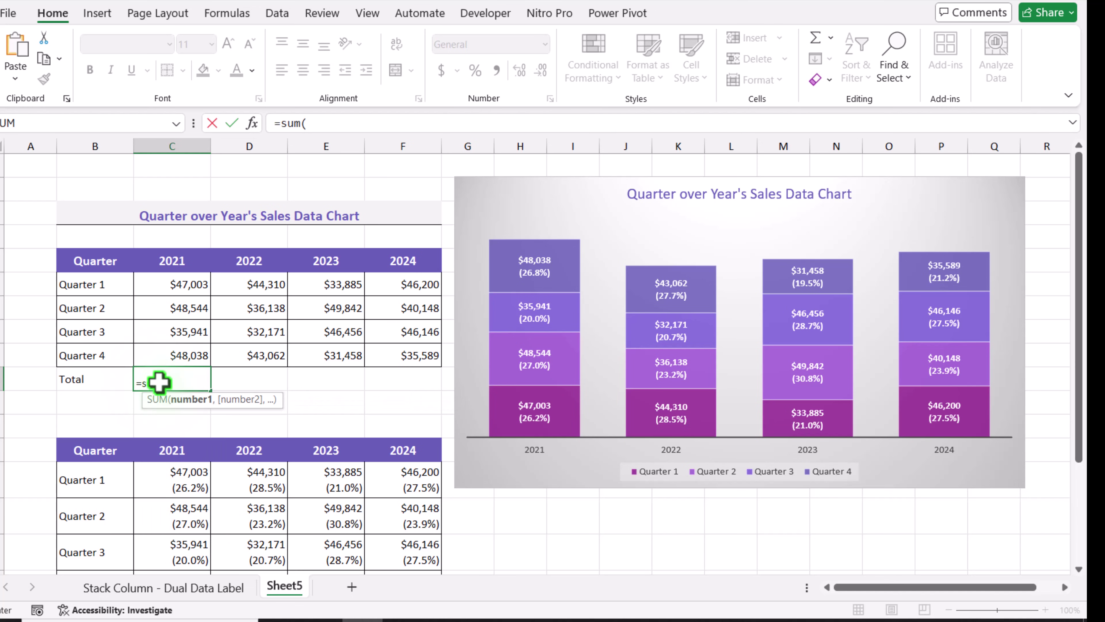
{"action": "left_click_drag", "start_coordinate": [177, 289], "coordinate": [186, 352]}
{"action": "key", "text": "Return"}
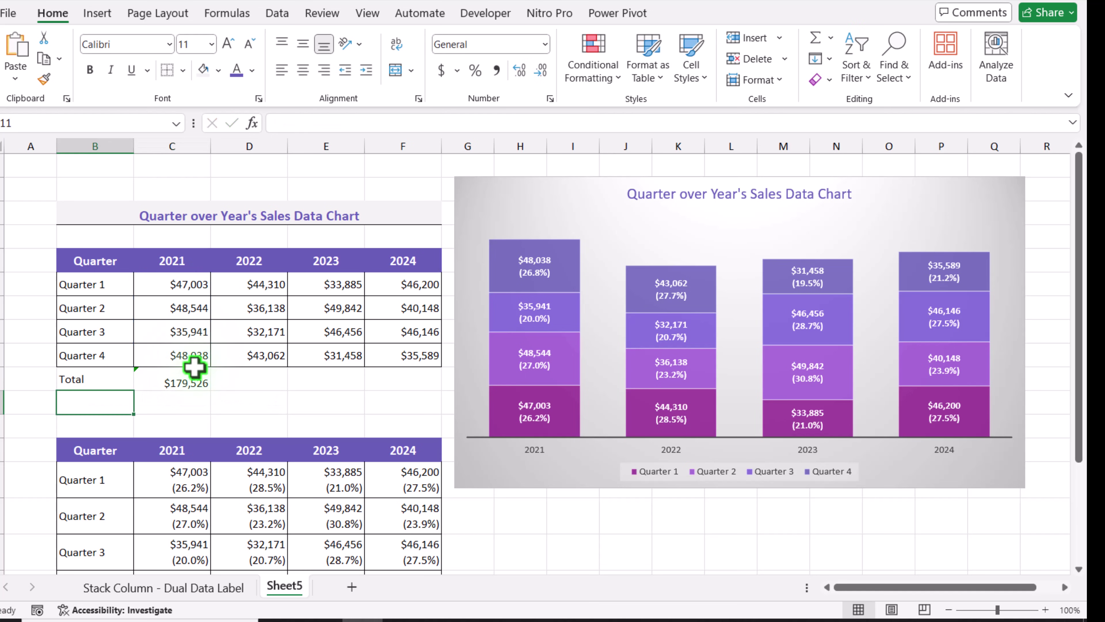
{"action": "left_click", "coordinate": [202, 379]}
{"action": "left_click_drag", "start_coordinate": [244, 389], "coordinate": [409, 387]}
- Format the Total row B10:F10 with a purple fill and bold, centered white text to match the table header
{"action": "left_click_drag", "start_coordinate": [83, 382], "coordinate": [410, 380]}
{"action": "left_click", "coordinate": [218, 69]}
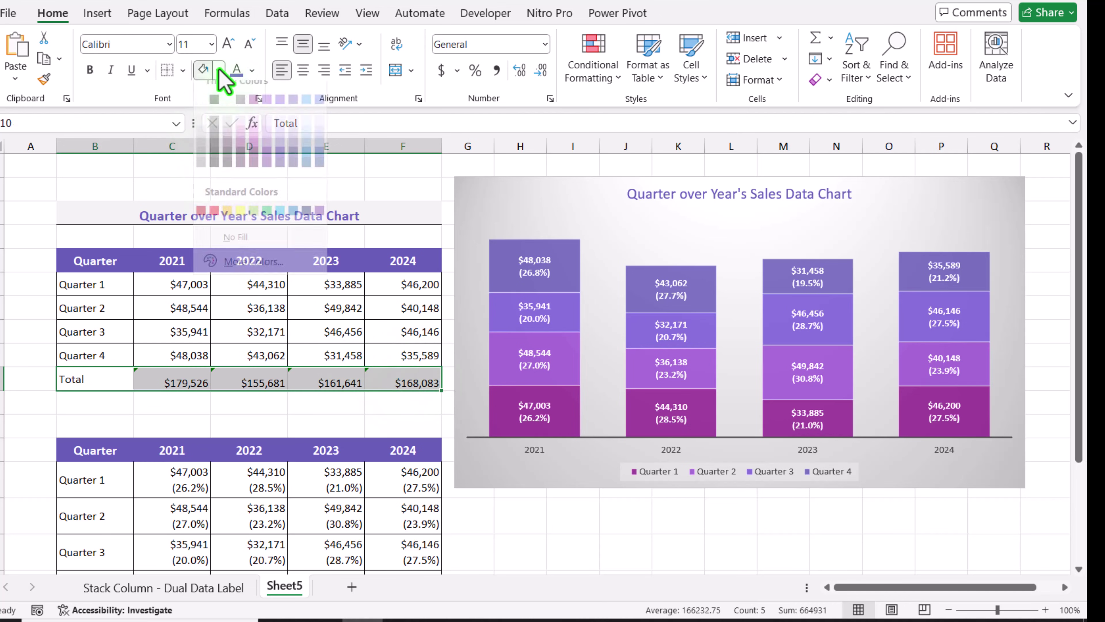
{"action": "left_click", "coordinate": [284, 93]}
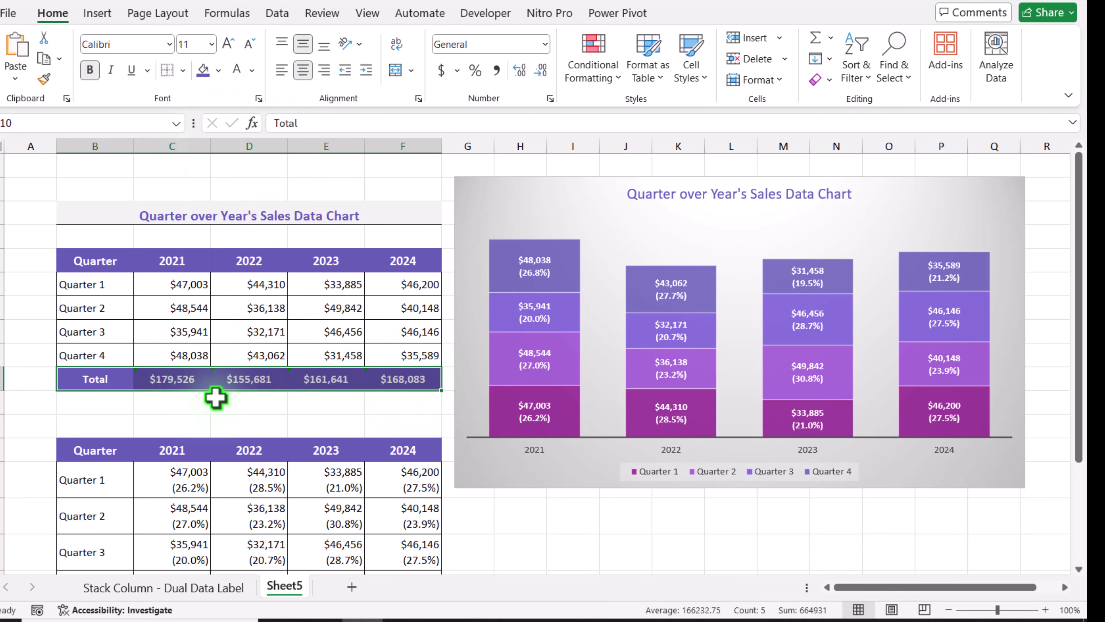
- Add a Dummy row in row 11 below the Total row with the value 1 in C11, filled across through F11
{"action": "left_click", "coordinate": [93, 399]}
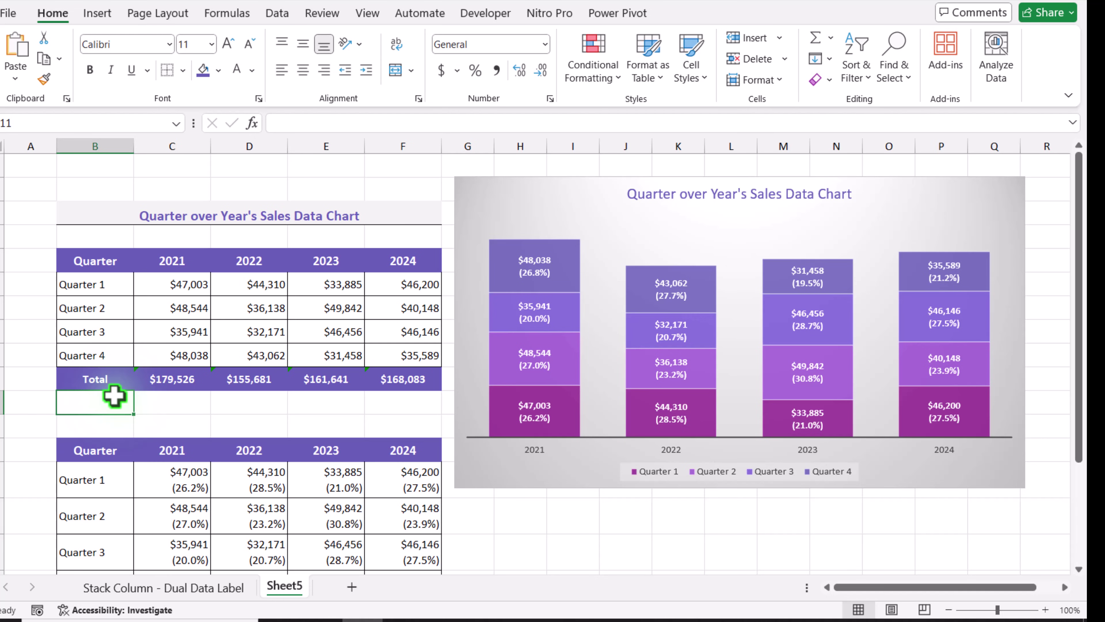
{"action": "type", "text": "ummy"}
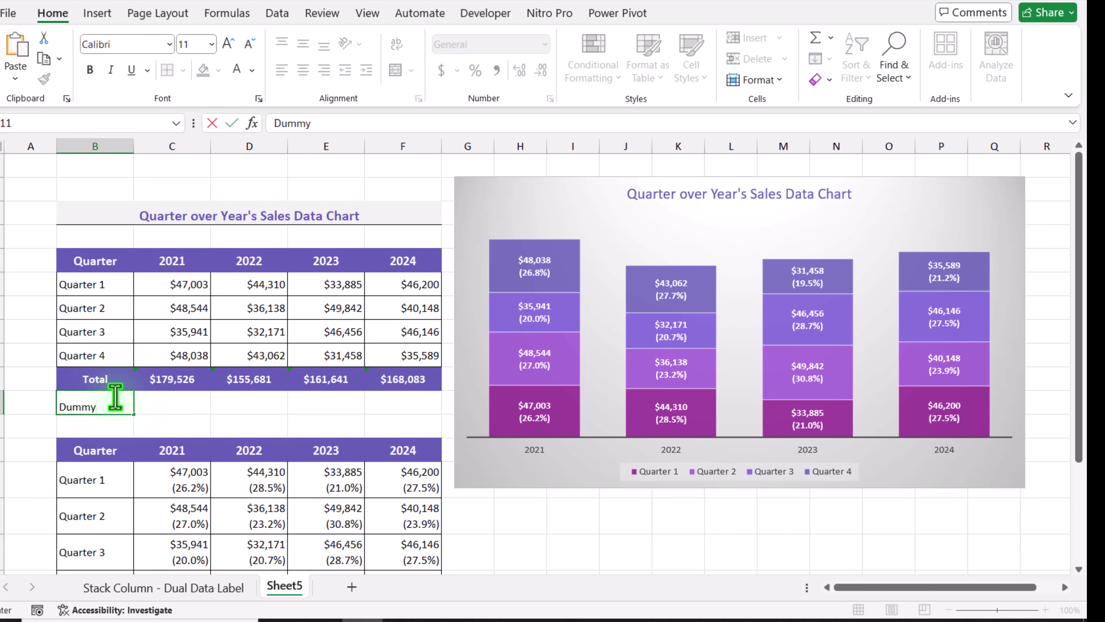
{"action": "key", "text": "Tab"}
{"action": "type", "text": "1"}
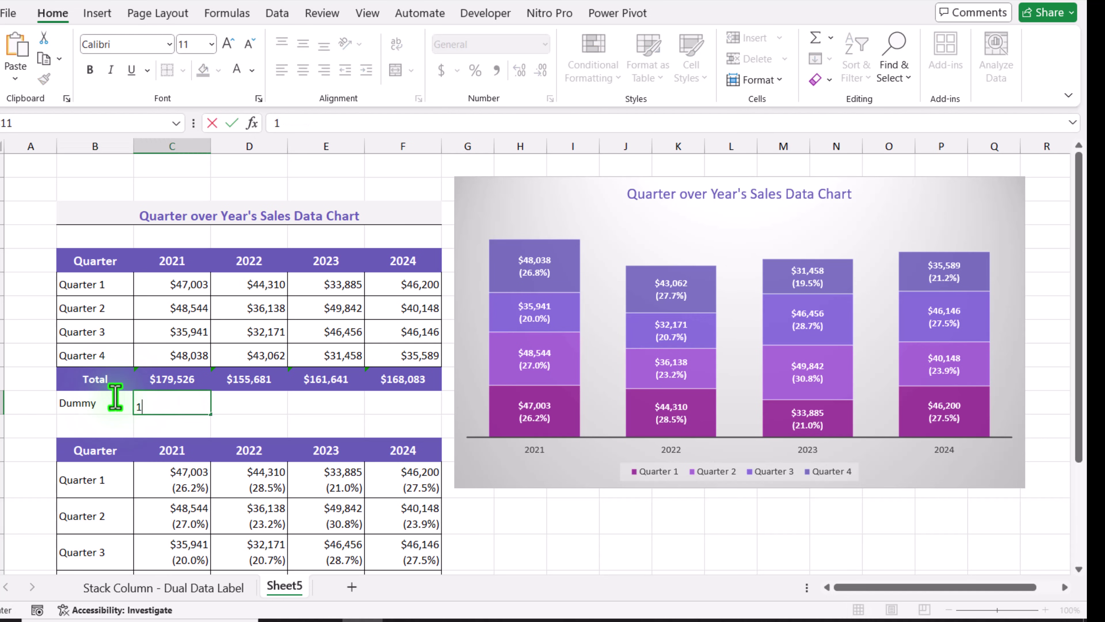
{"action": "key", "text": "Tab"}
{"action": "left_click", "coordinate": [178, 412]}
{"action": "left_click_drag", "start_coordinate": [211, 414], "coordinate": [412, 418]}
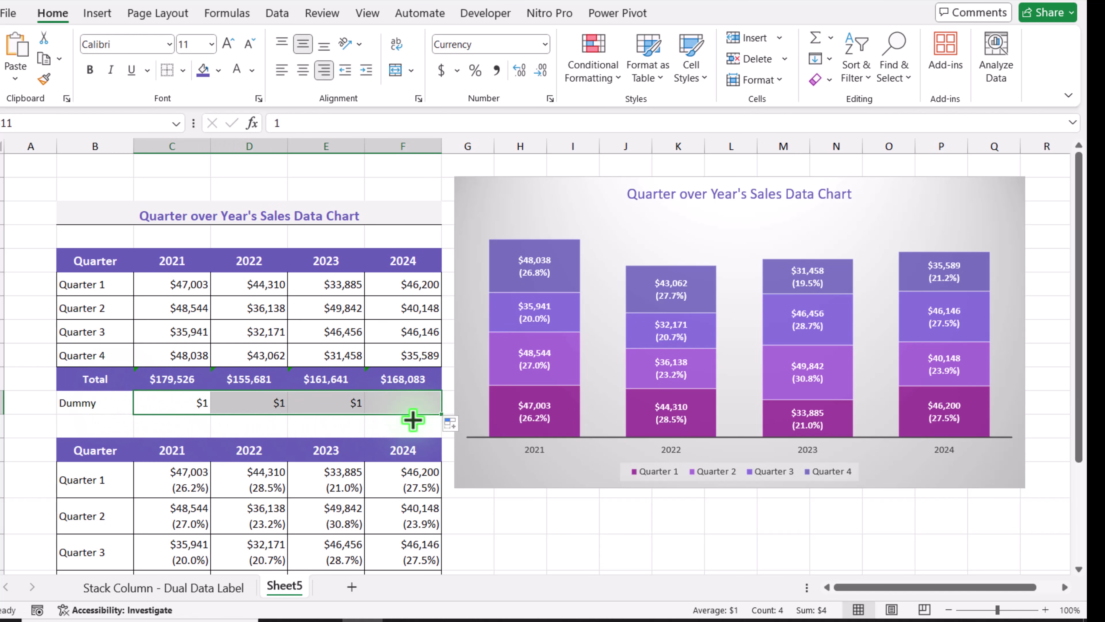
- Add a chart series that takes its name from the Total label in B10 and its values from the Dummy row C11:F11
{"action": "left_click", "coordinate": [514, 189]}
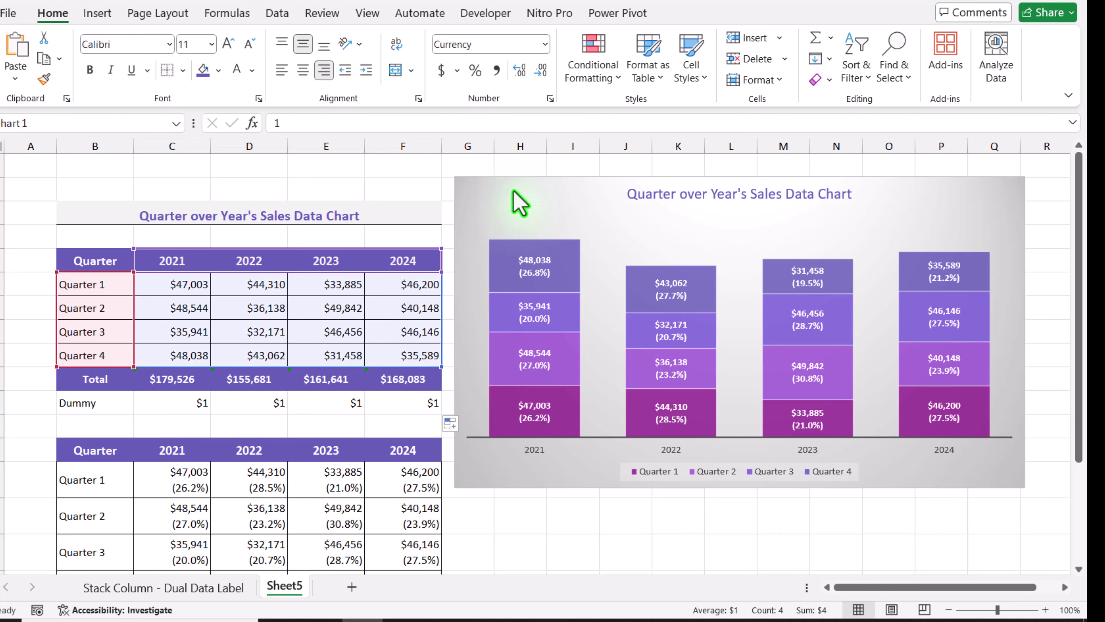
{"action": "left_click", "coordinate": [692, 16]}
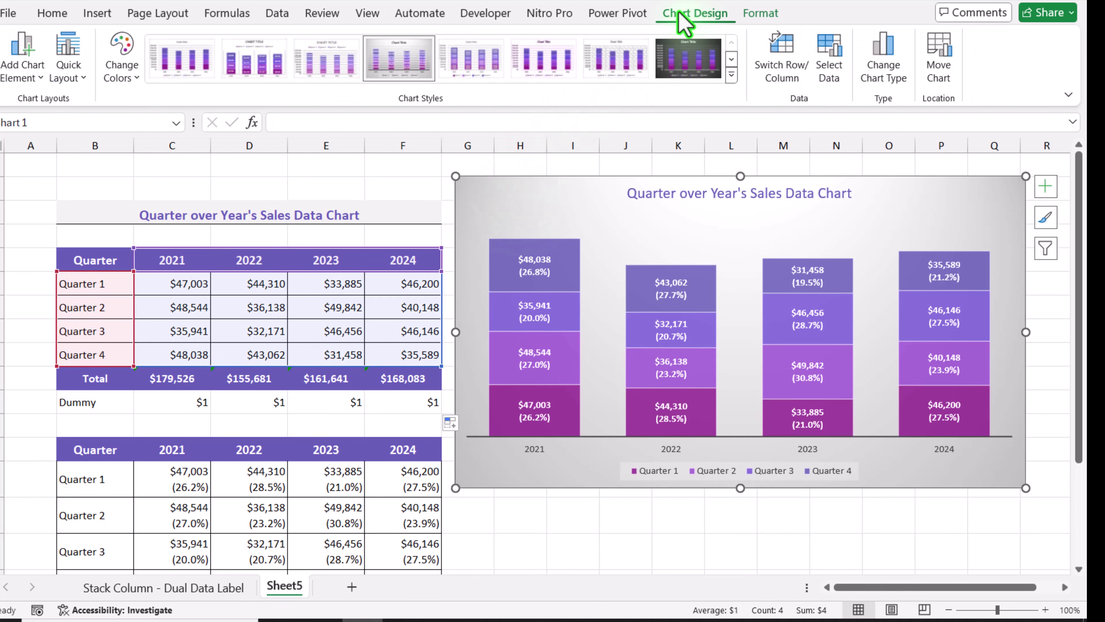
{"action": "left_click", "coordinate": [830, 78]}
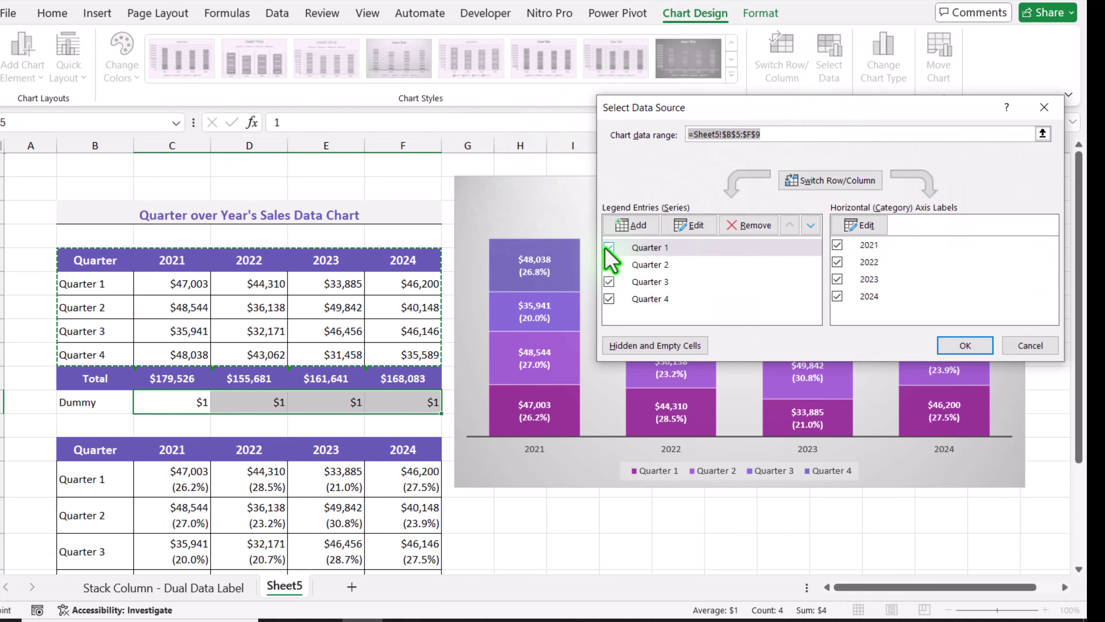
{"action": "left_click", "coordinate": [631, 226]}
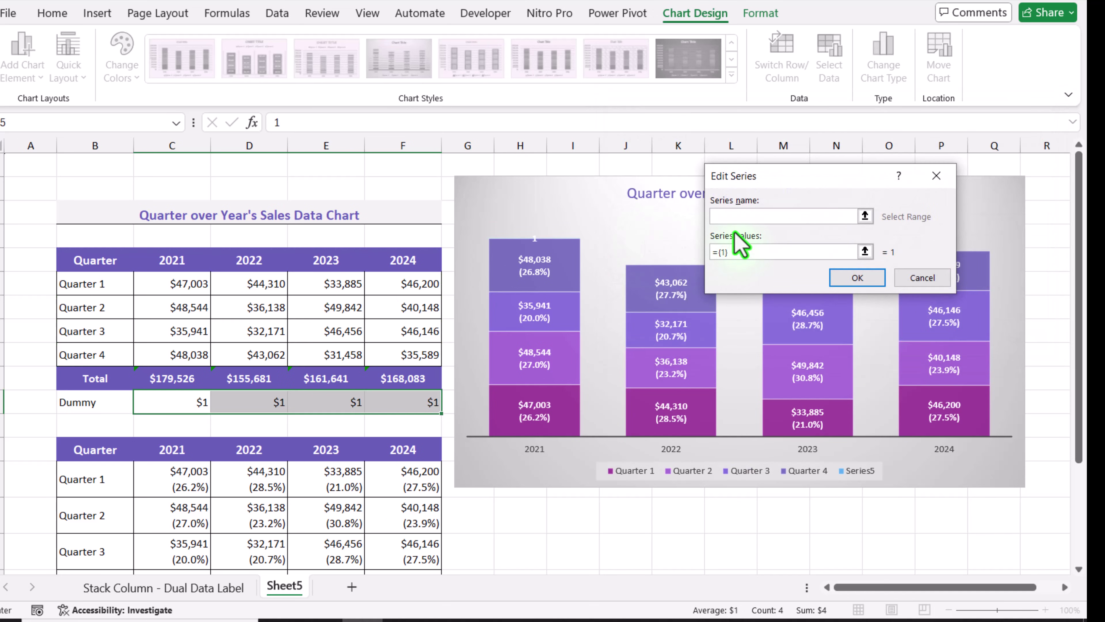
{"action": "left_click", "coordinate": [104, 379]}
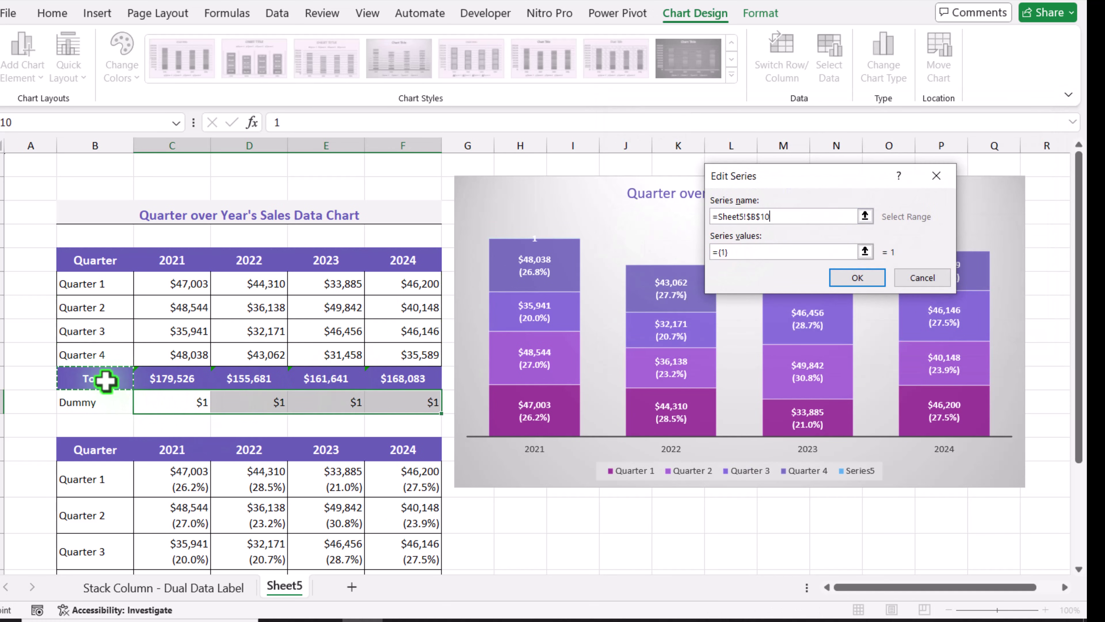
{"action": "left_click_drag", "start_coordinate": [749, 256], "coordinate": [708, 256]}
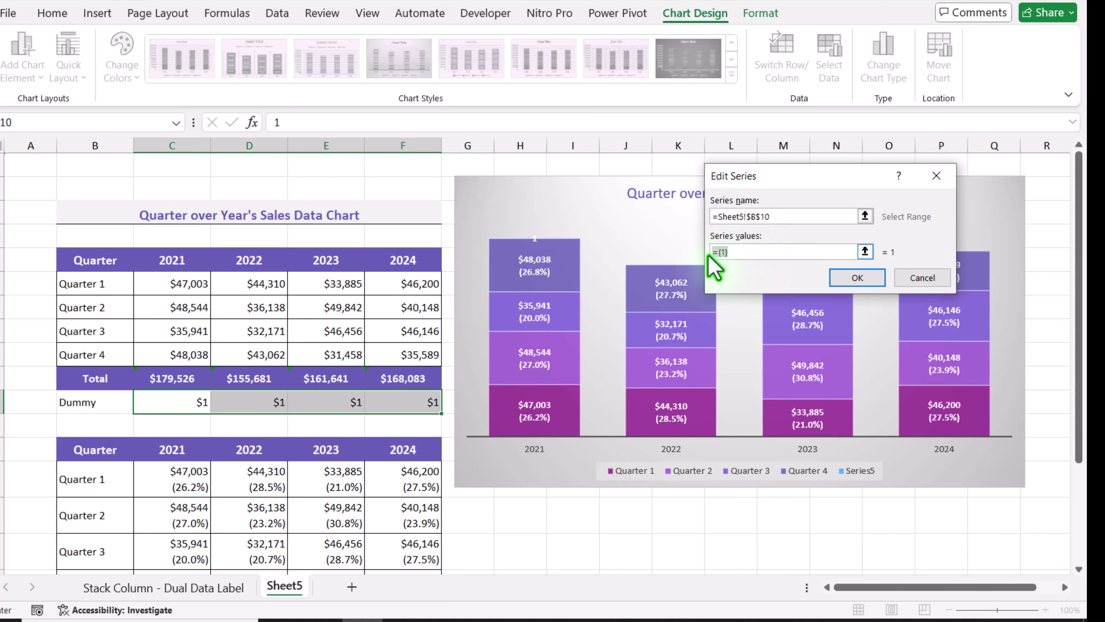
{"action": "key", "text": "BackSpace"}
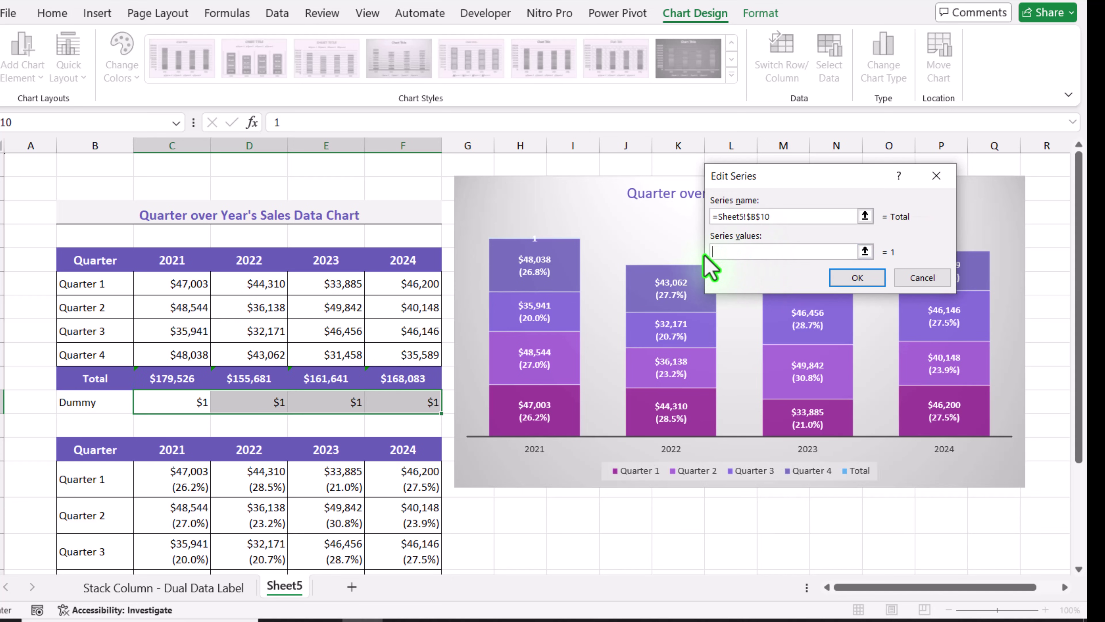
{"action": "left_click_drag", "start_coordinate": [174, 402], "coordinate": [378, 409]}
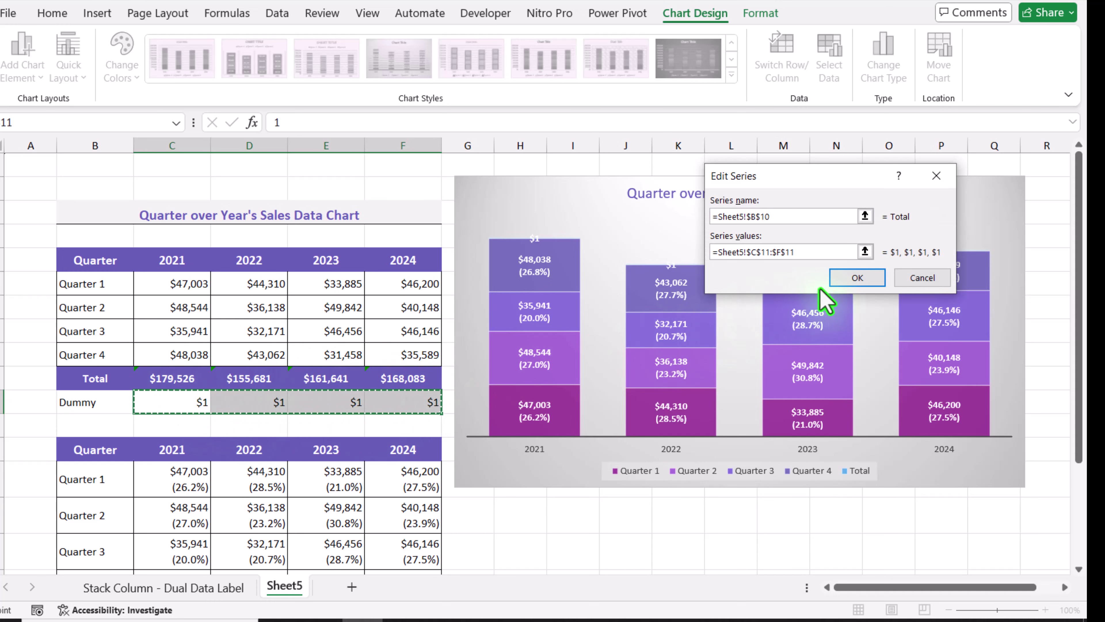
{"action": "left_click", "coordinate": [856, 278]}
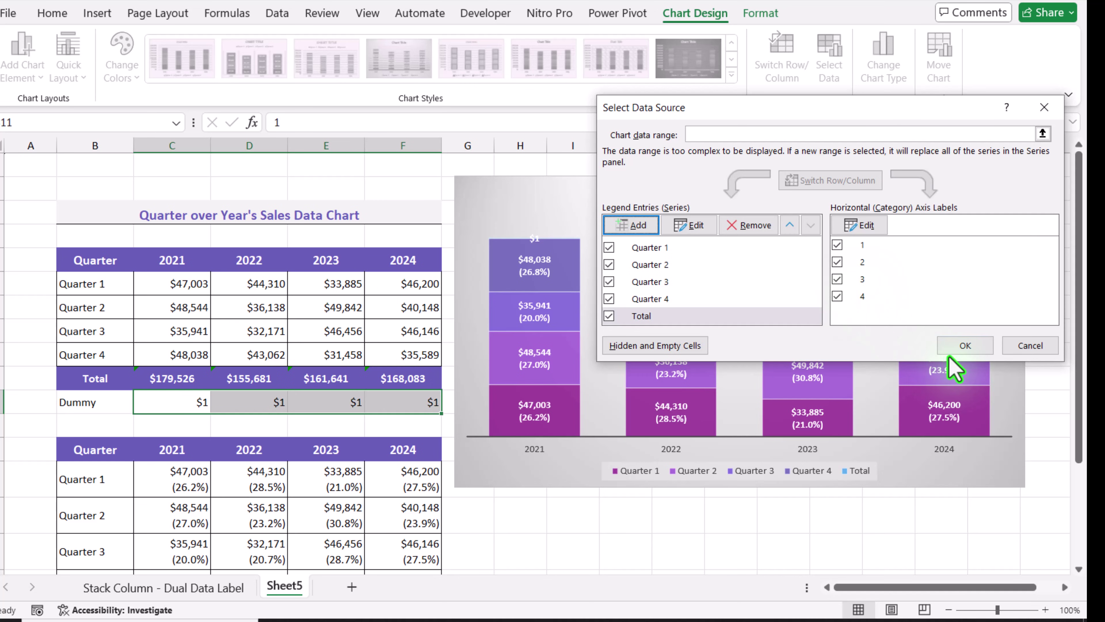
{"action": "left_click", "coordinate": [962, 345]}
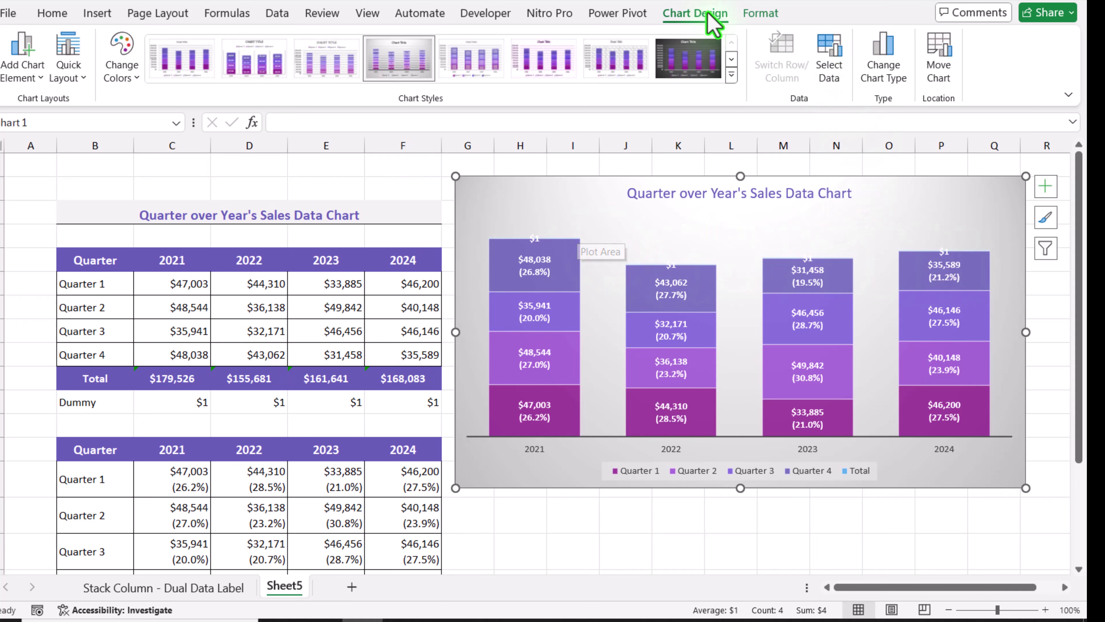
- Set the Total series data labels to use the Total row cells C10:F10 and turn off Value
{"action": "left_click", "coordinate": [760, 14]}
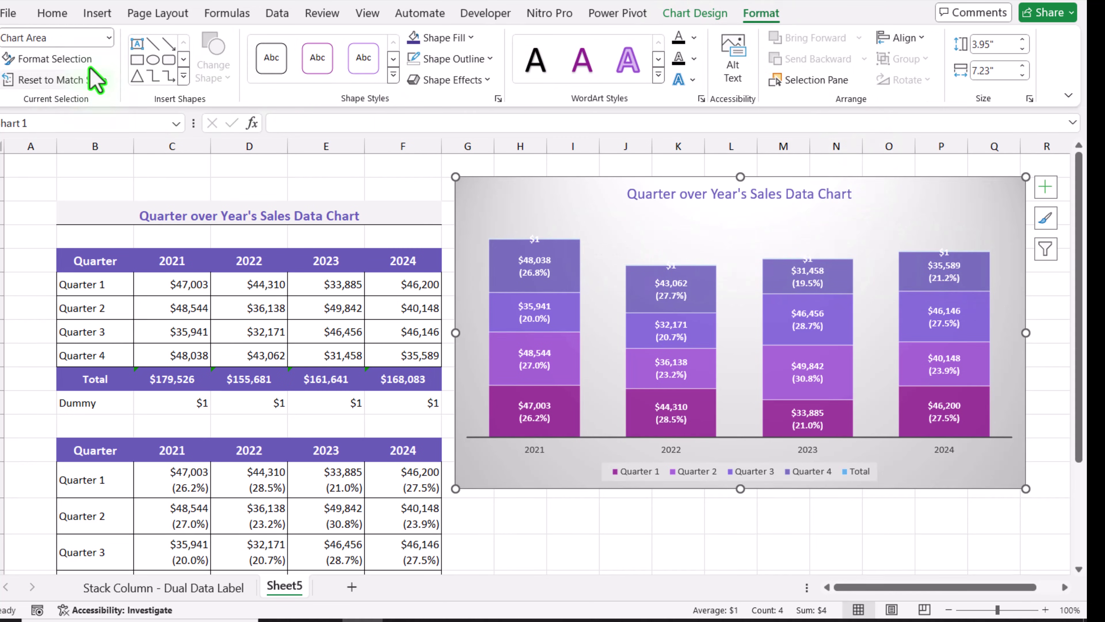
{"action": "left_click", "coordinate": [109, 37]}
{"action": "left_click", "coordinate": [35, 289]}
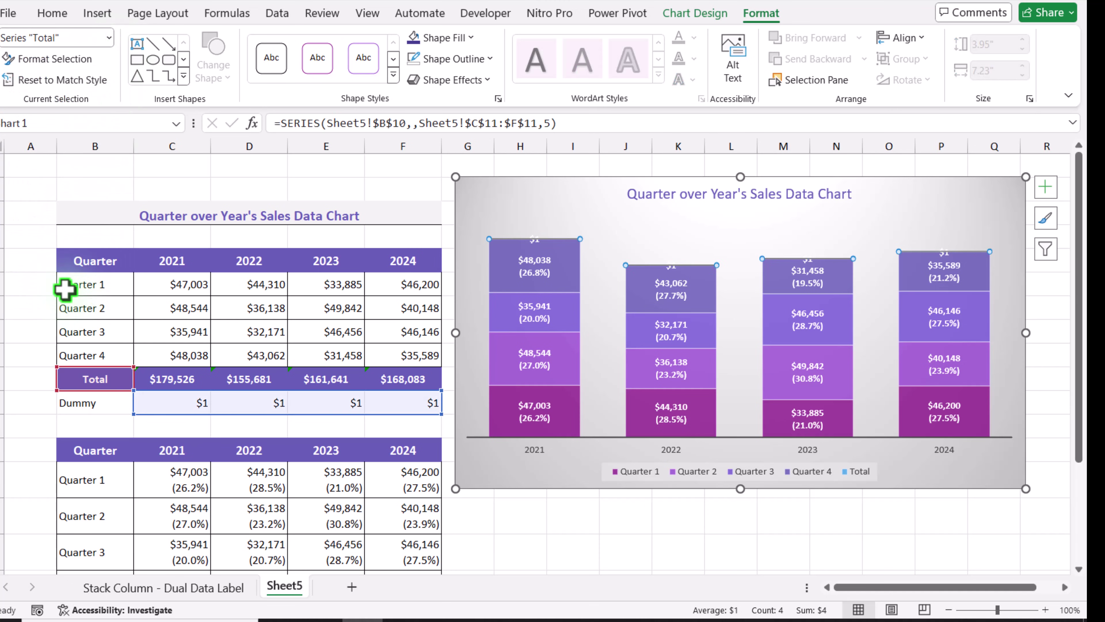
{"action": "left_click", "coordinate": [1046, 187]}
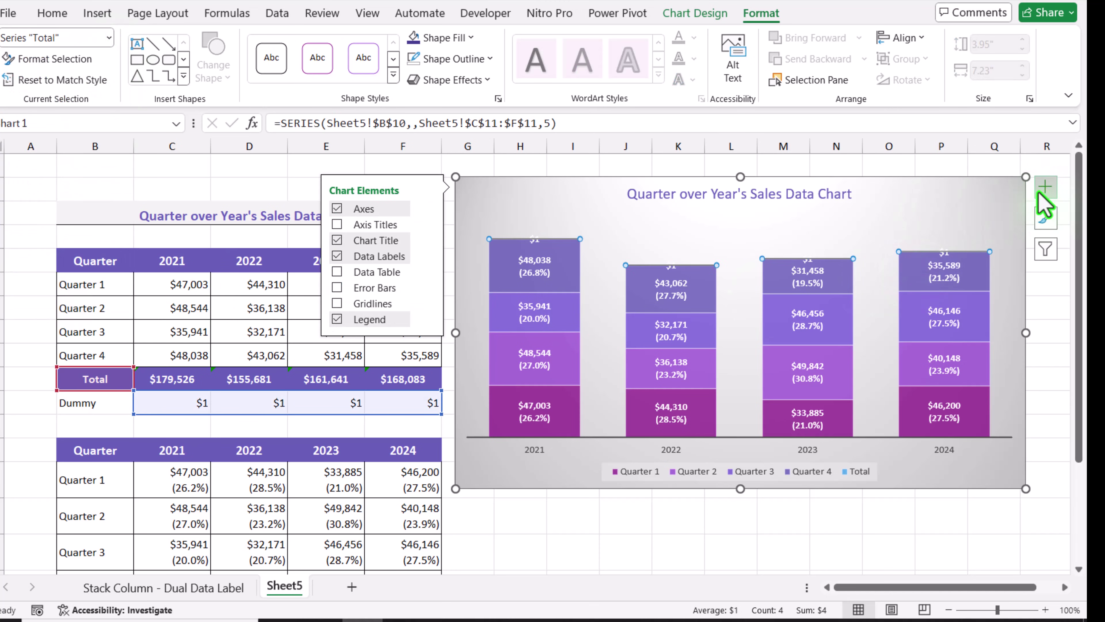
{"action": "left_click", "coordinate": [428, 256]}
{"action": "left_click", "coordinate": [470, 342]}
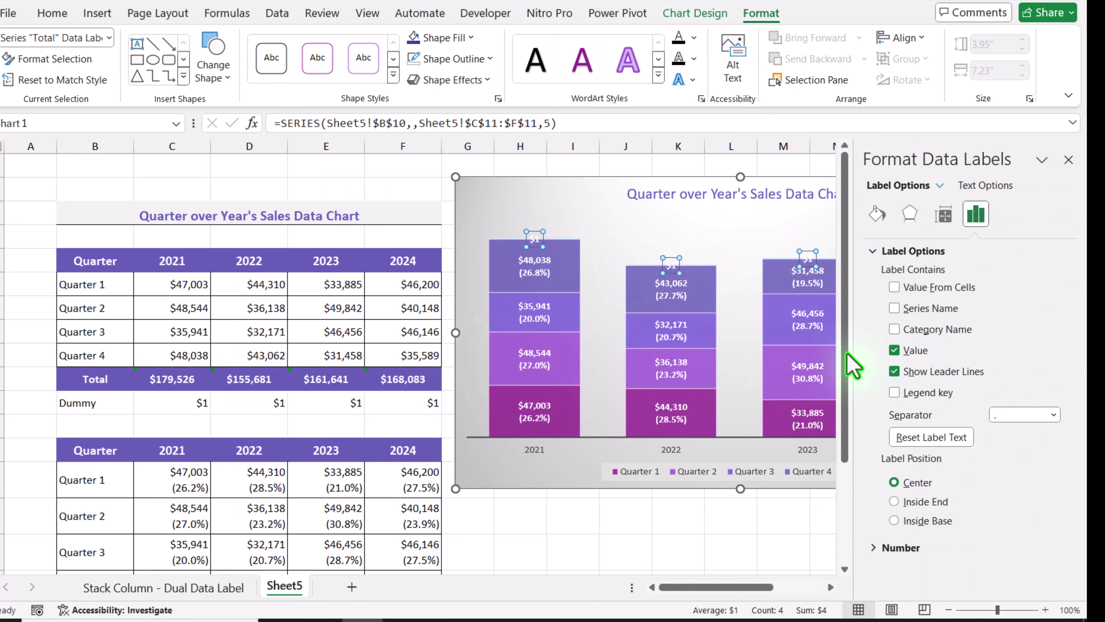
{"action": "left_click", "coordinate": [910, 291]}
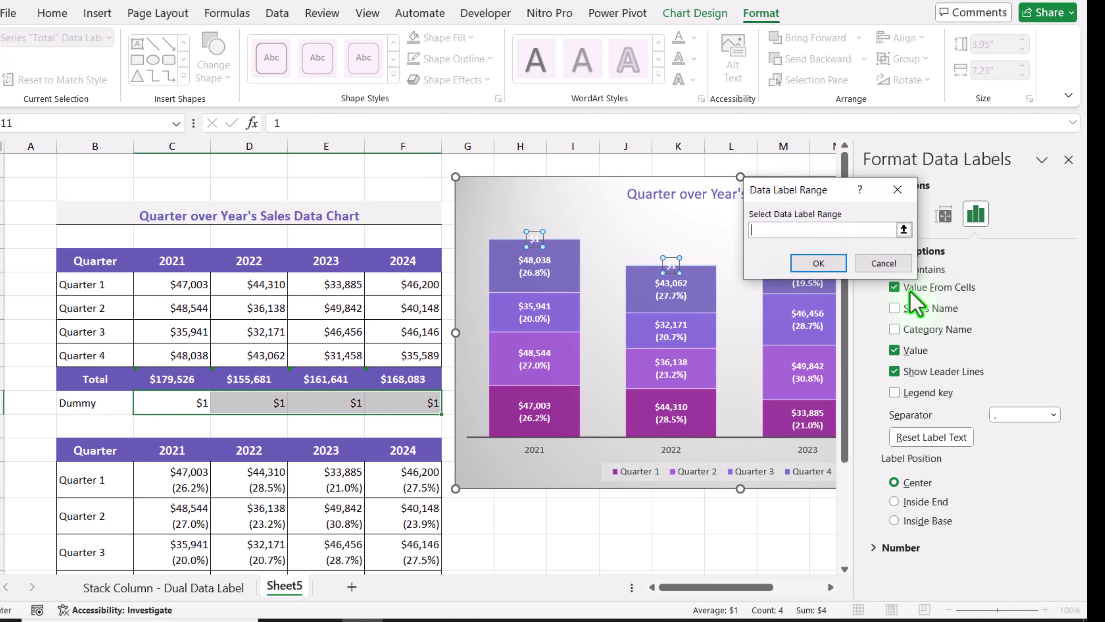
{"action": "left_click_drag", "start_coordinate": [169, 383], "coordinate": [401, 382]}
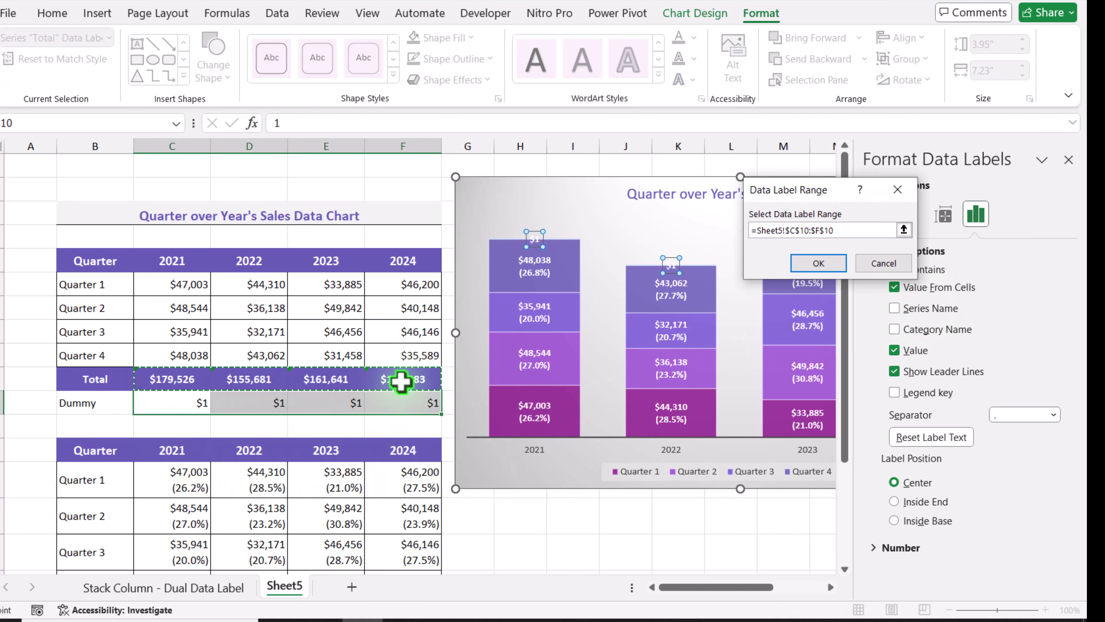
{"action": "left_click", "coordinate": [815, 264]}
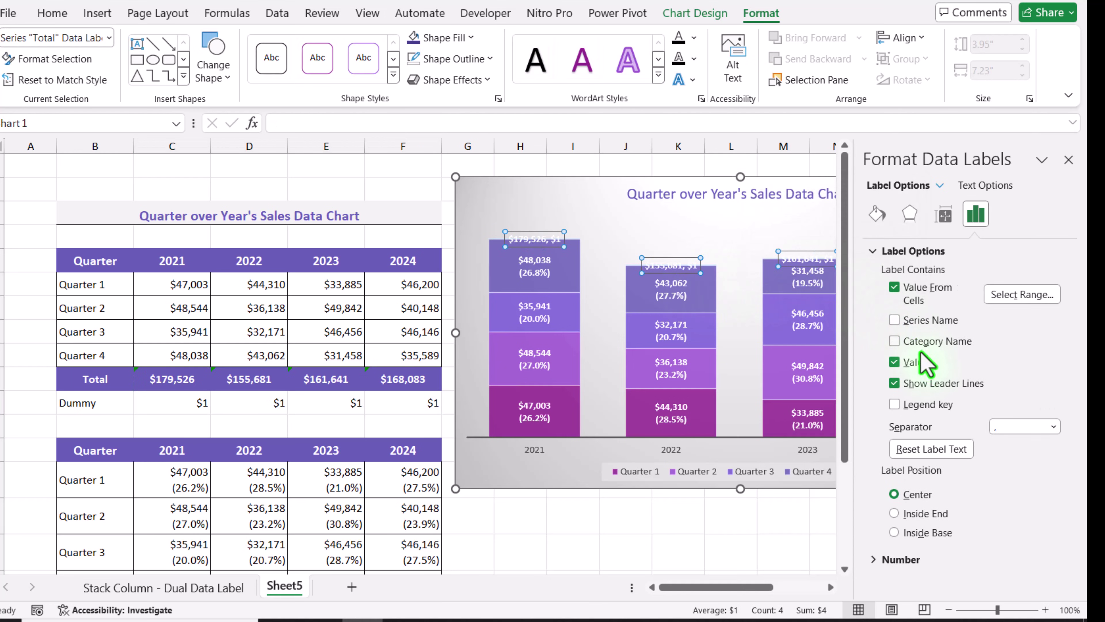
{"action": "left_click", "coordinate": [914, 362]}
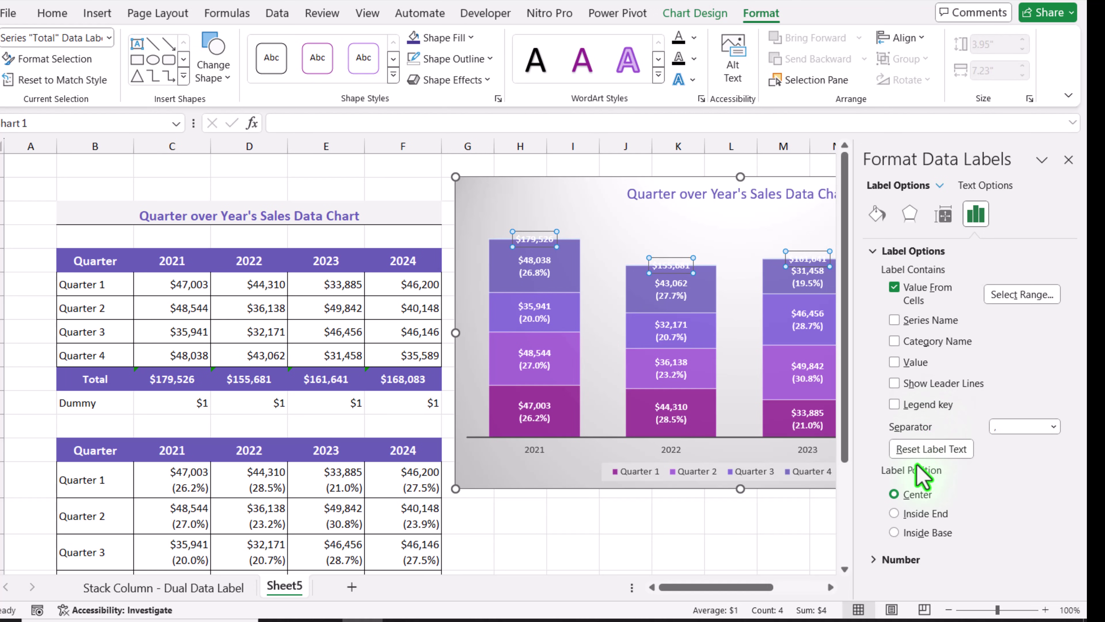
- Set the Total data labels' position to Inside Base and color their text black
{"action": "left_click", "coordinate": [927, 533]}
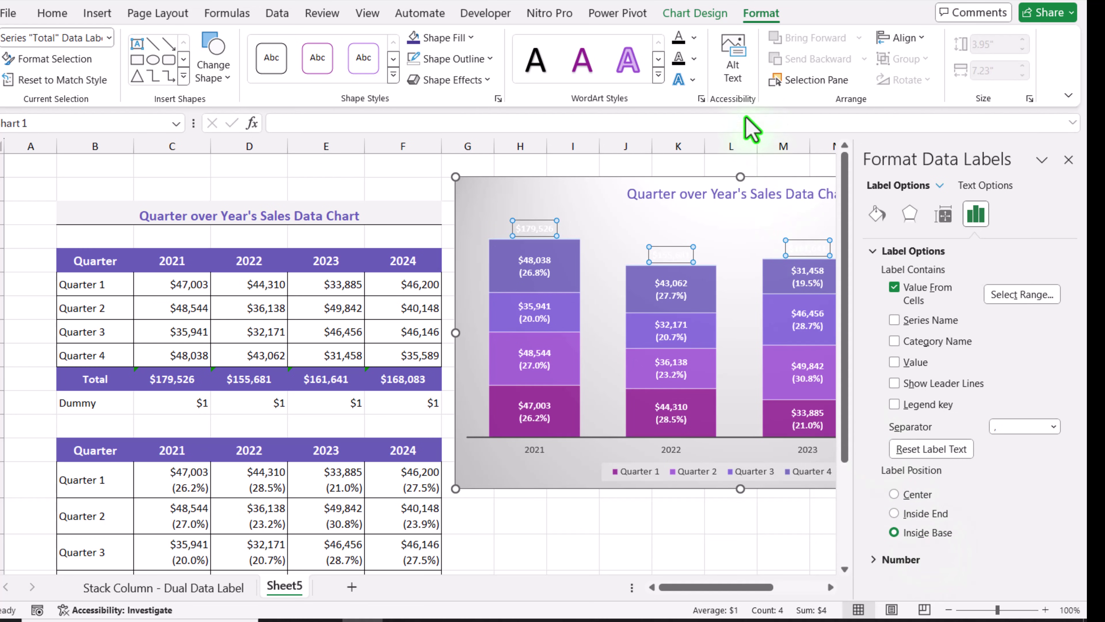
{"action": "left_click", "coordinate": [695, 38]}
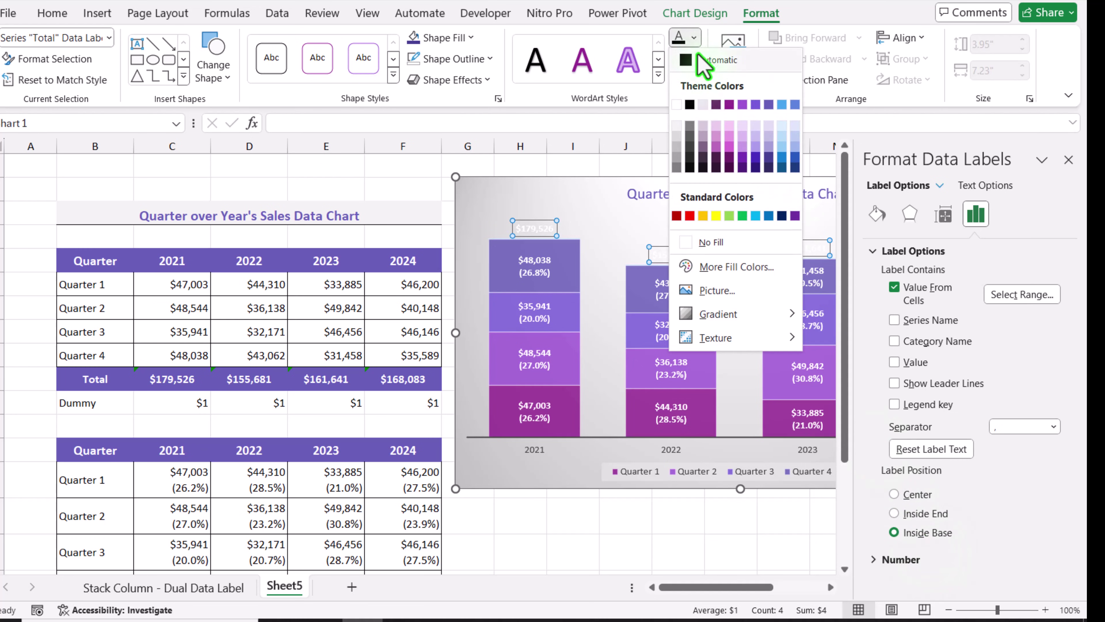
{"action": "left_click", "coordinate": [690, 106]}
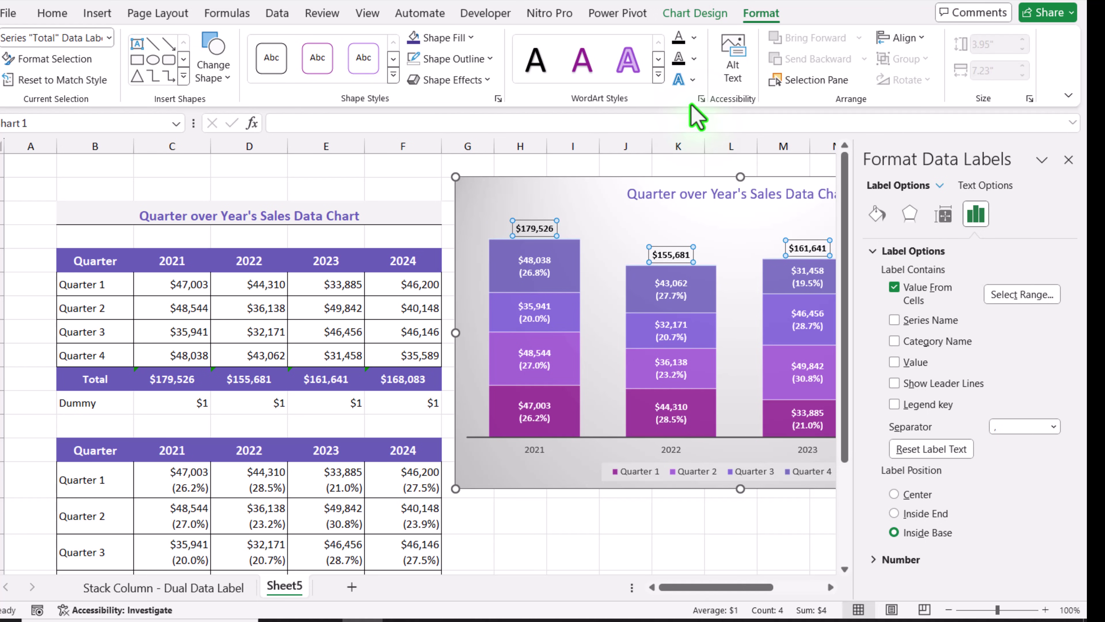
- Enlarge the Total data labels to font size 14, close the label formatting options and deselect the chart
{"action": "left_click", "coordinate": [52, 13]}
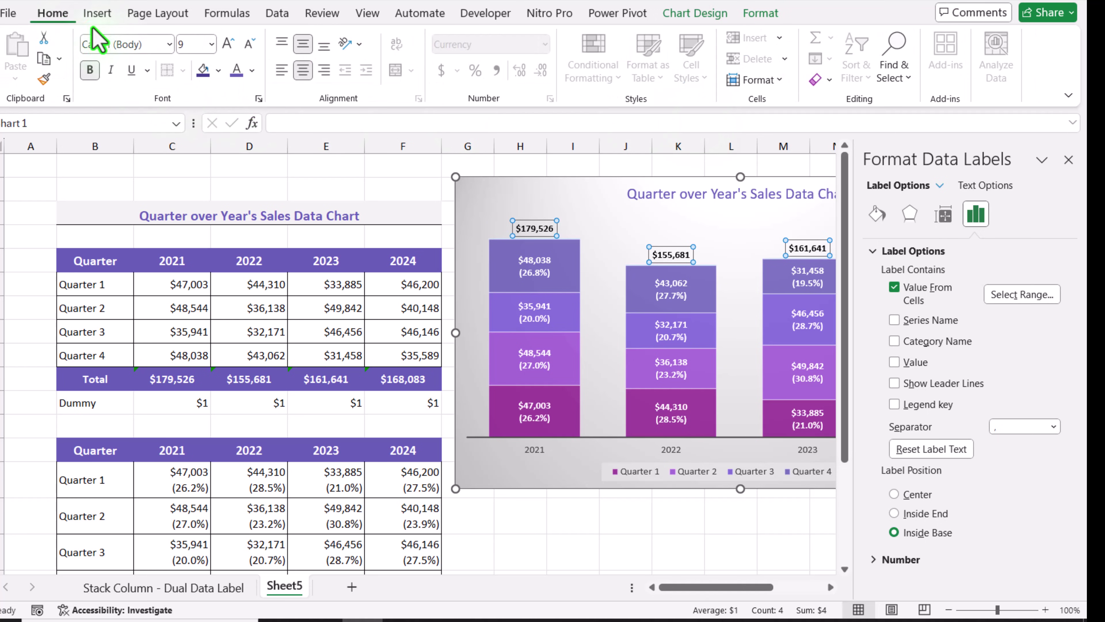
{"action": "left_click", "coordinate": [227, 44]}
{"action": "left_click", "coordinate": [227, 43]}
{"action": "left_click", "coordinate": [227, 43]}
{"action": "left_click", "coordinate": [227, 43]}
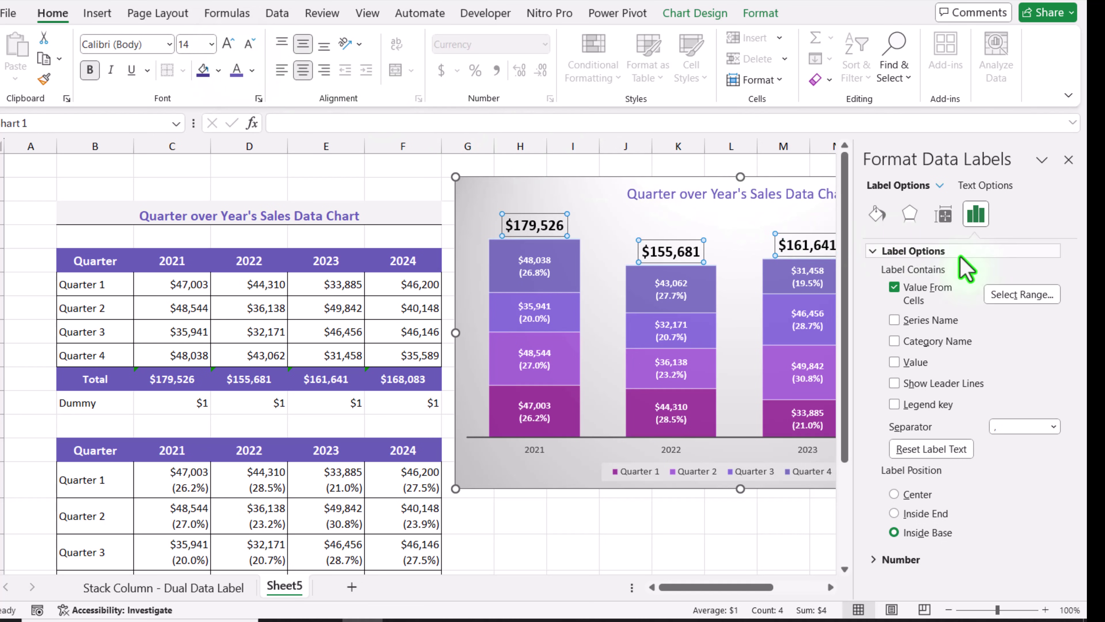
{"action": "left_click", "coordinate": [1069, 160]}
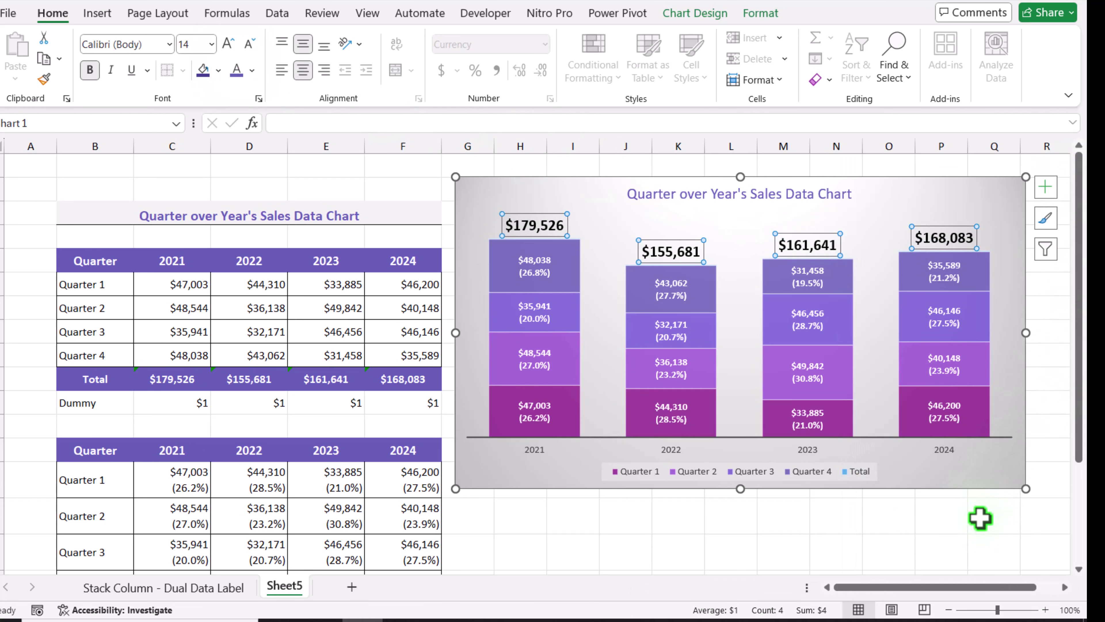
{"action": "left_click", "coordinate": [982, 516]}
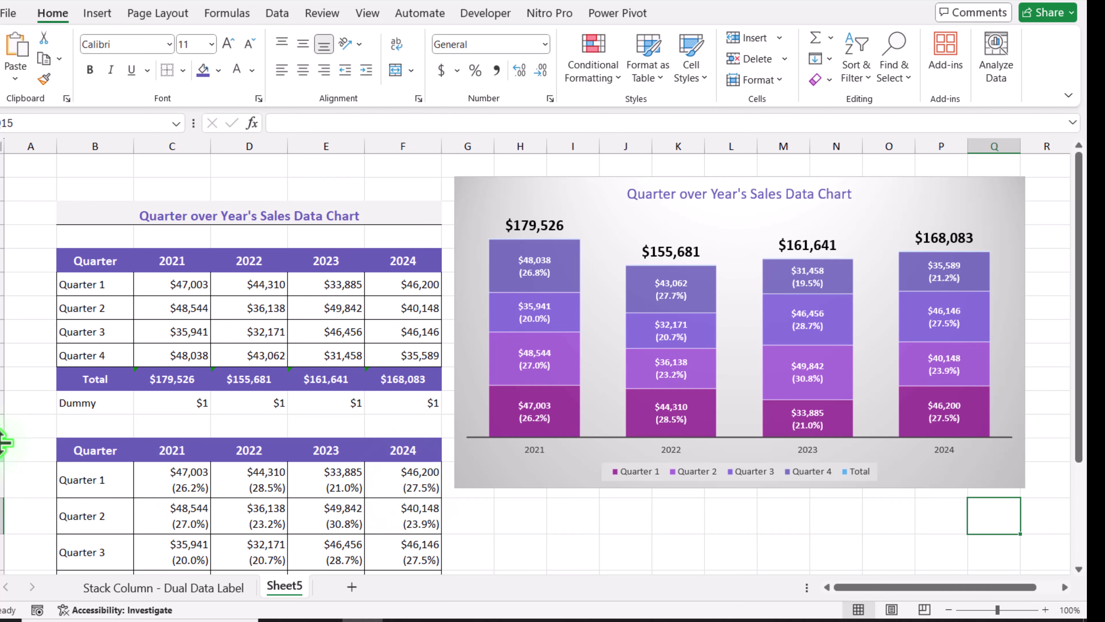
- Hide rows 10 to 17, covering the Total row, the Dummy row and the whole helper table
{"action": "left_click_drag", "start_coordinate": [1, 402], "coordinate": [2, 549]}
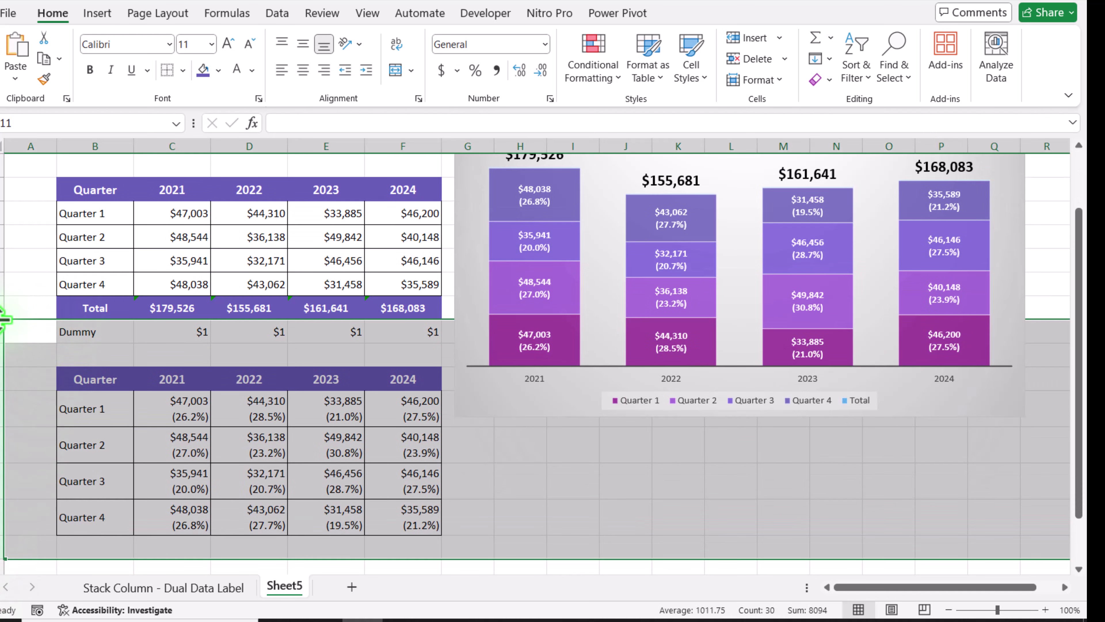
{"action": "left_click_drag", "start_coordinate": [2, 307], "coordinate": [12, 511]}
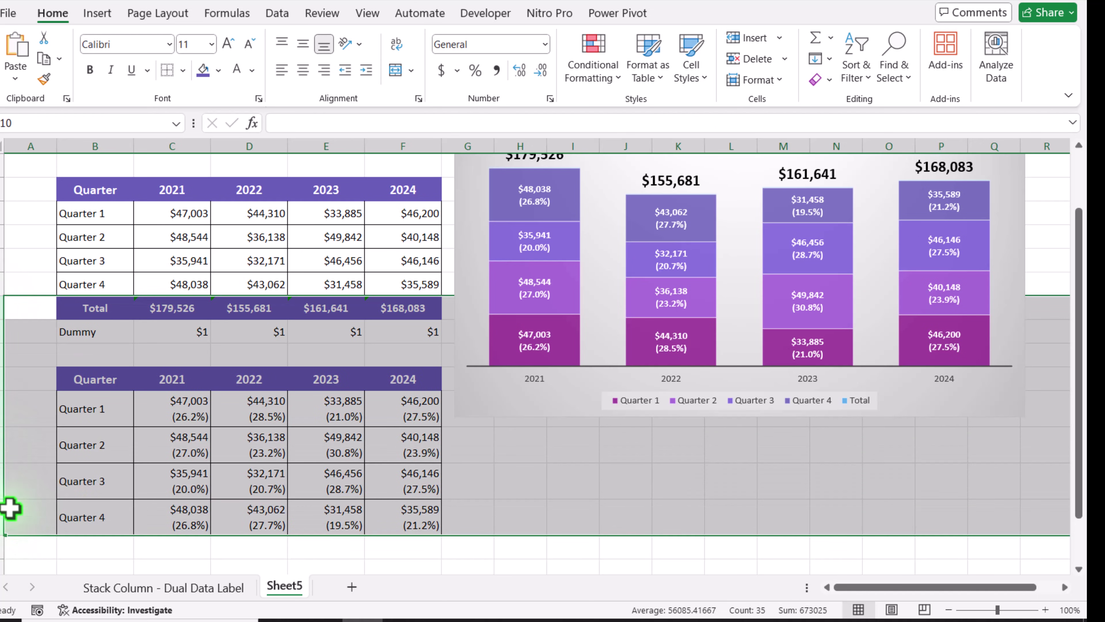
{"action": "right_click", "coordinate": [4, 483]}
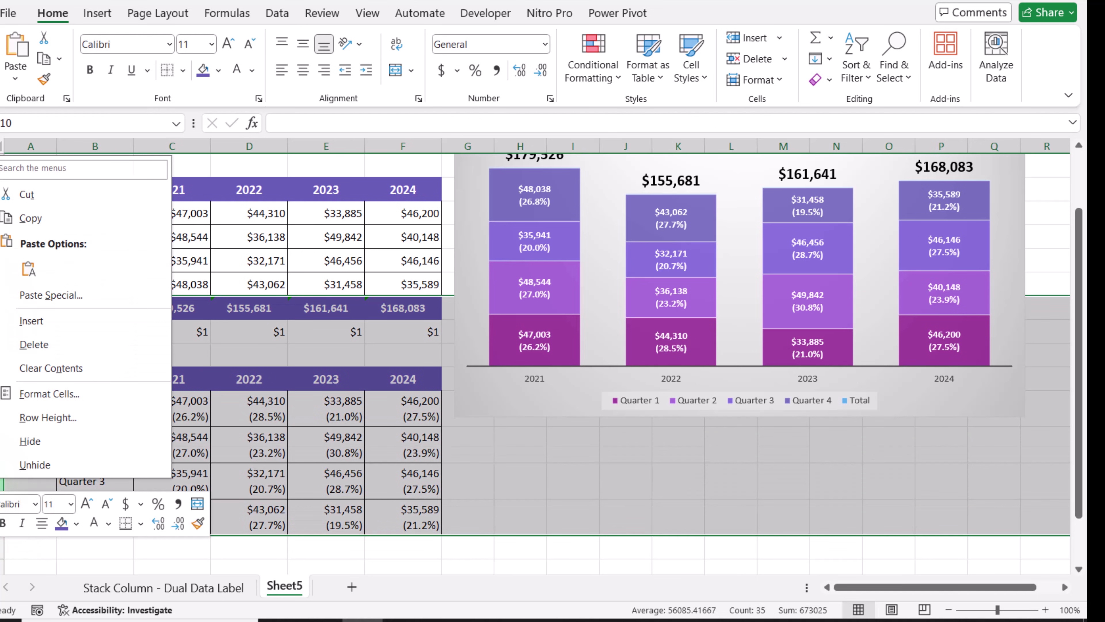
{"action": "left_click", "coordinate": [29, 441]}
{"action": "scroll", "coordinate": [439, 387], "scroll_direction": "up", "scroll_amount": 1}
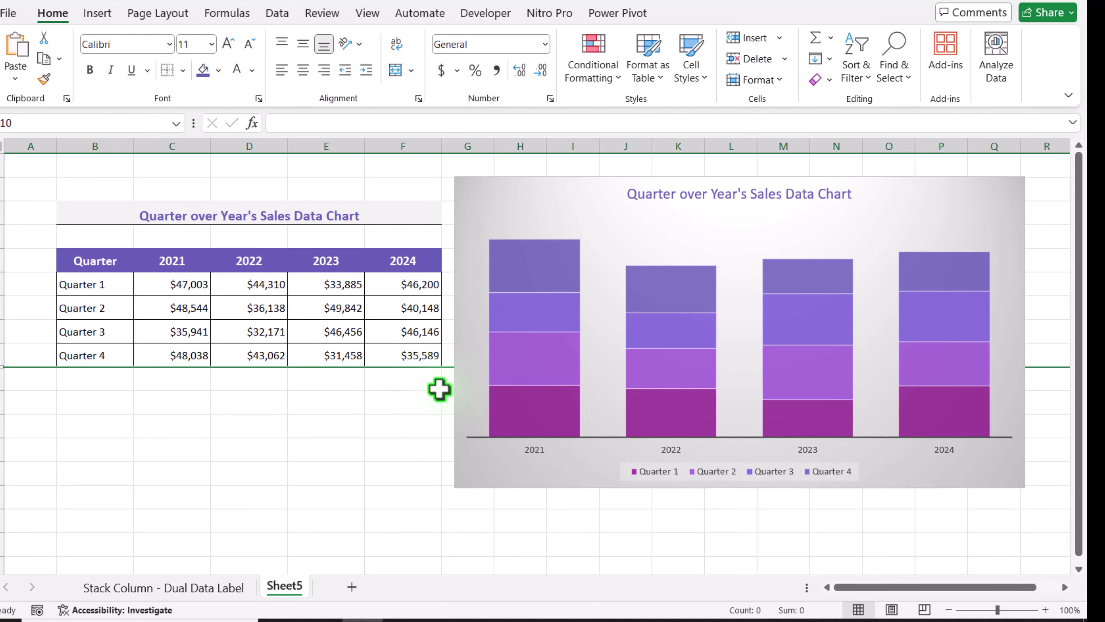
- Set the chart's hidden and empty cell settings to show data in hidden rows and columns, and deselect the chart
{"action": "left_click", "coordinate": [585, 205]}
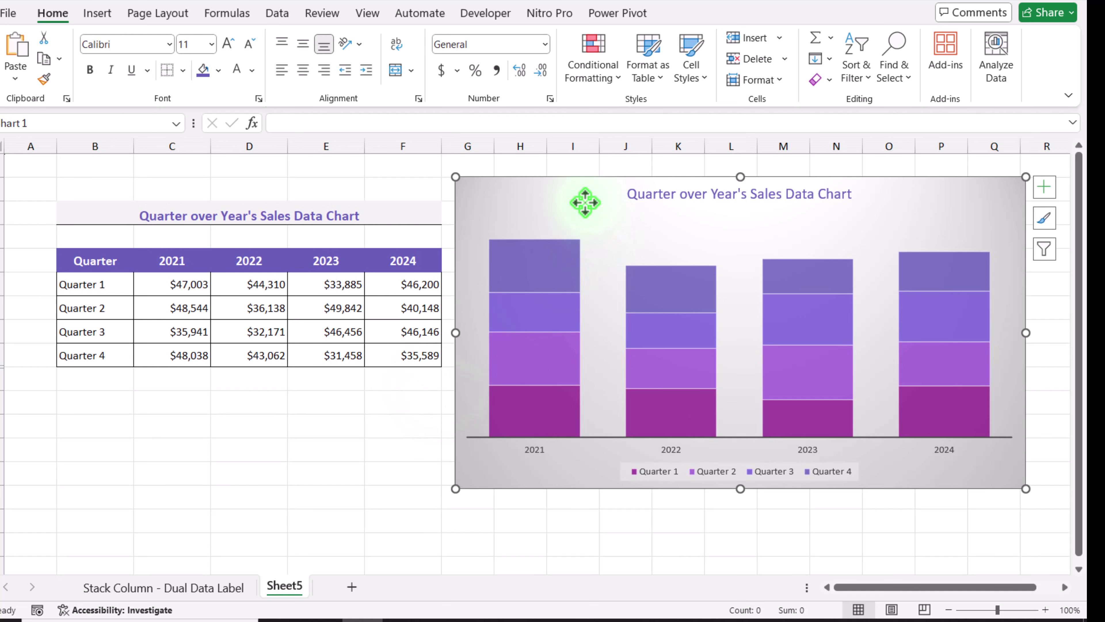
{"action": "left_click", "coordinate": [684, 16]}
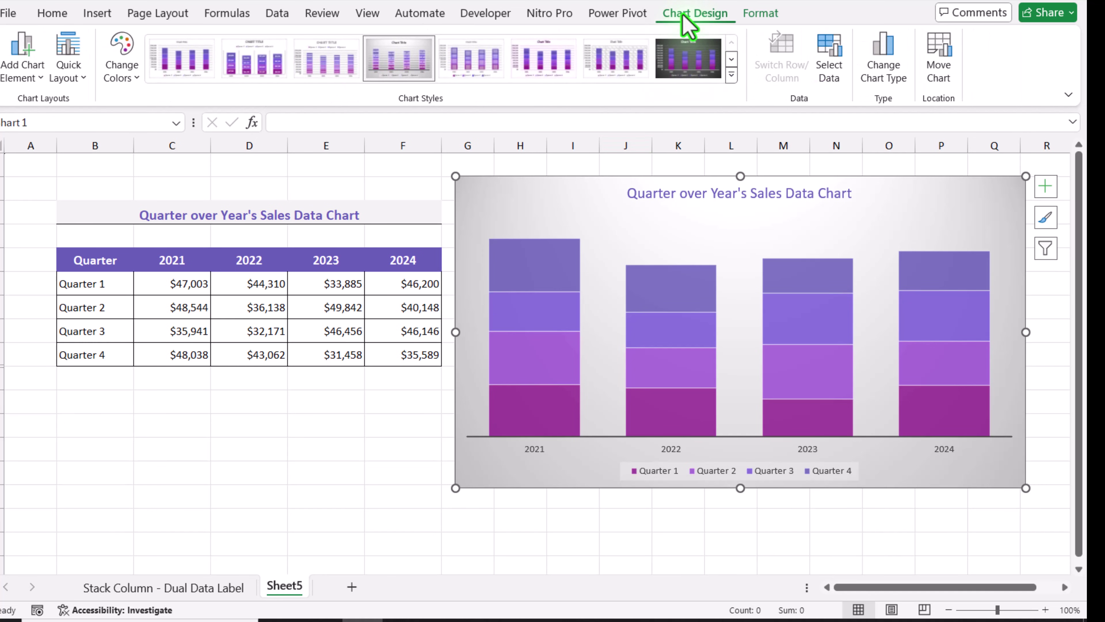
{"action": "left_click", "coordinate": [832, 69]}
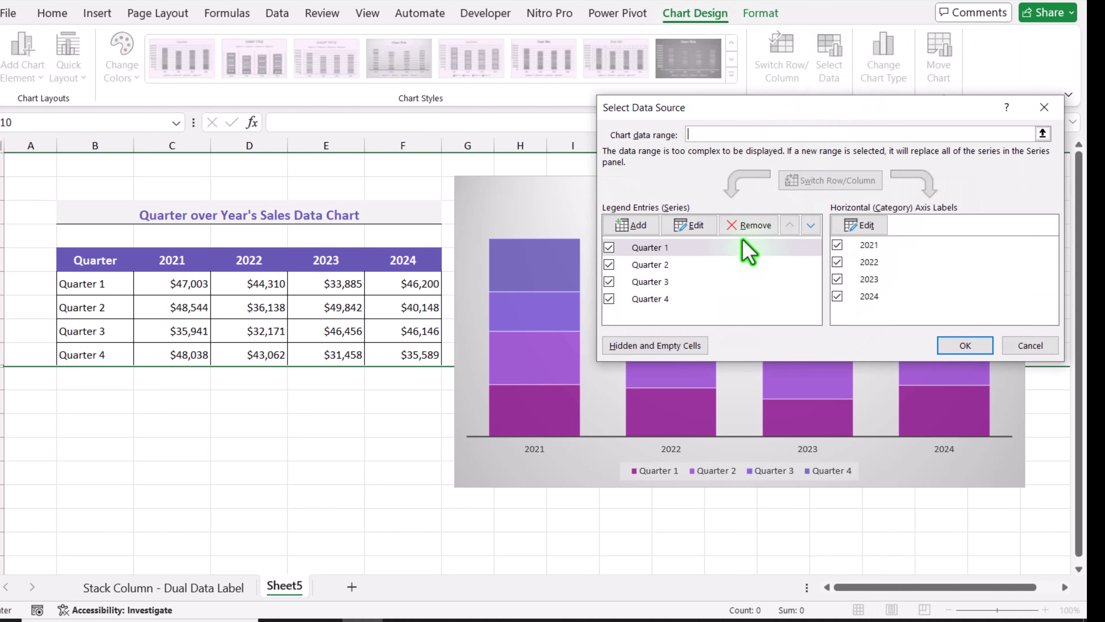
{"action": "left_click", "coordinate": [662, 346]}
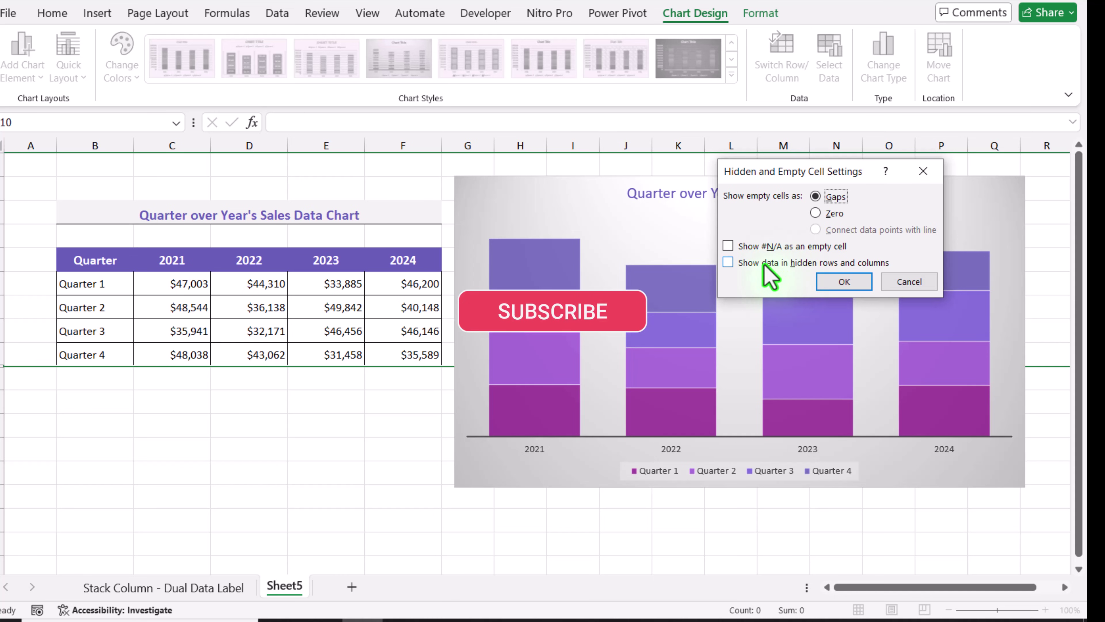
{"action": "left_click", "coordinate": [763, 264]}
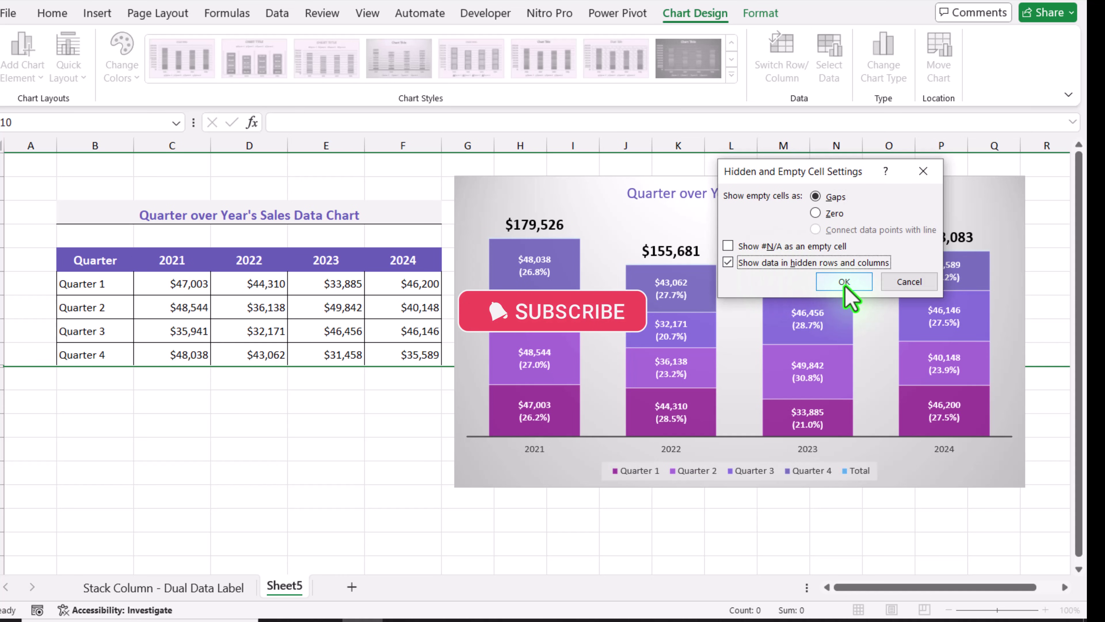
{"action": "left_click", "coordinate": [842, 283]}
{"action": "left_click", "coordinate": [965, 345]}
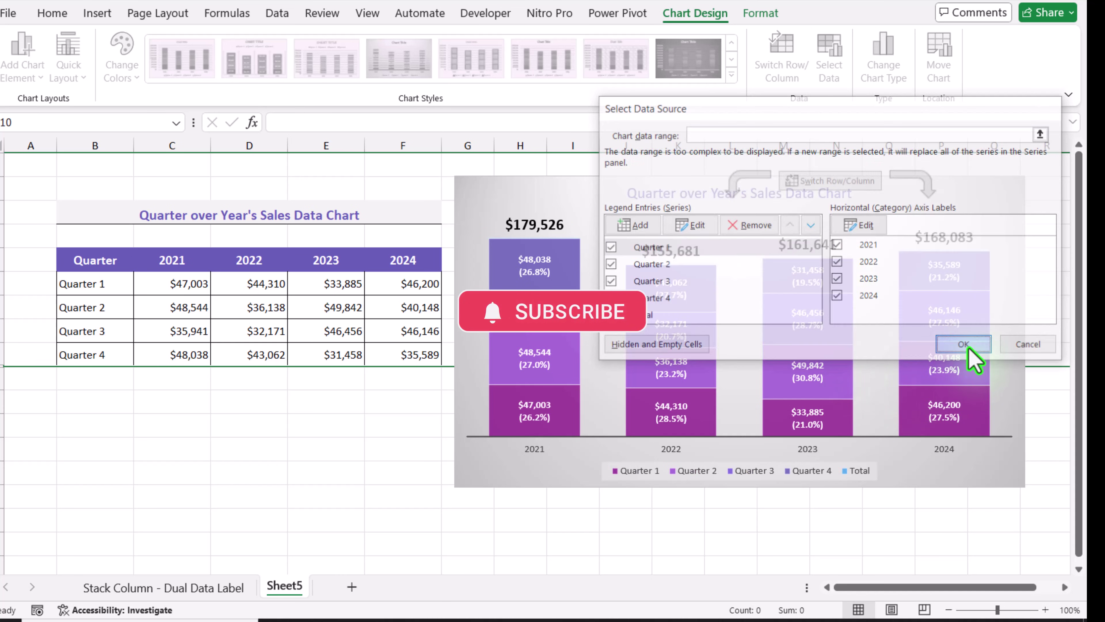
{"action": "left_click", "coordinate": [831, 561]}
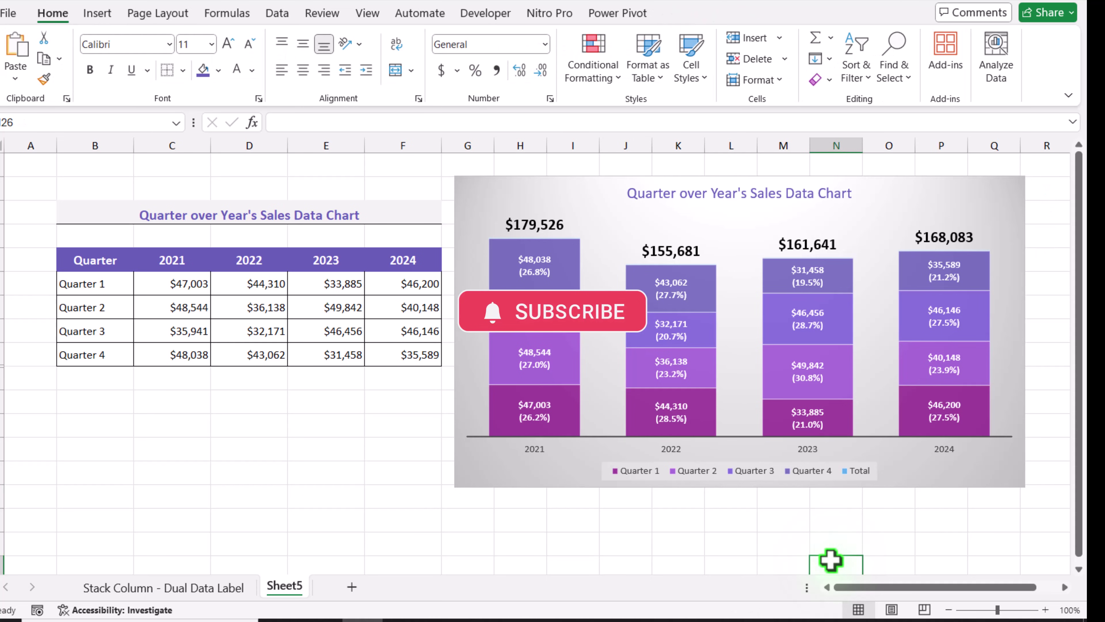